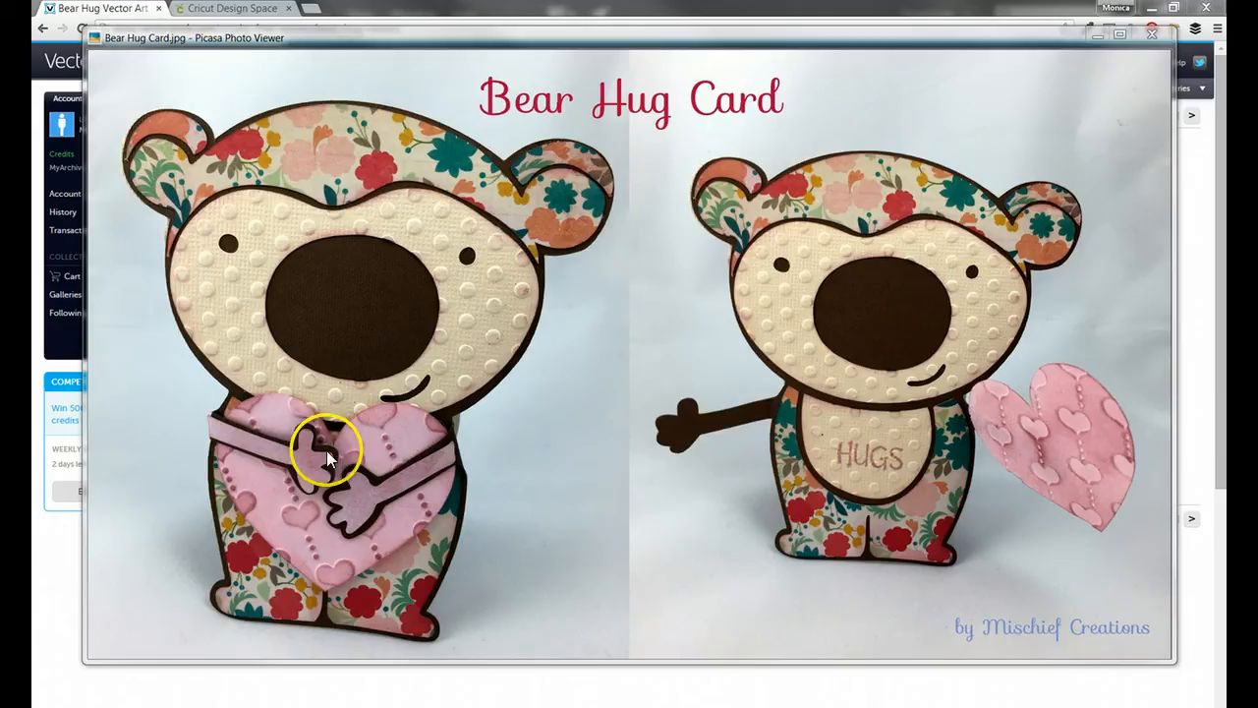
Search VectorStock for "bear hug" and preview individual bear vectors among the results
{"action": "left_click", "coordinate": [125, 10]}
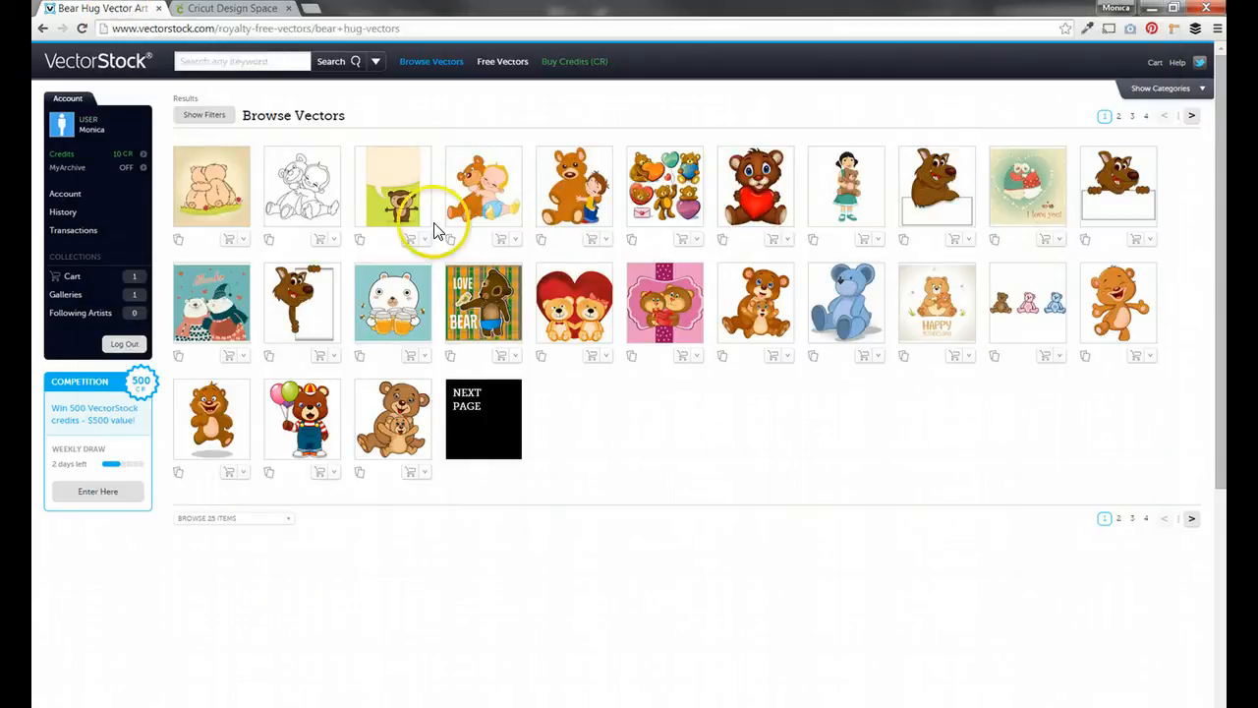
{"action": "left_click", "coordinate": [281, 64]}
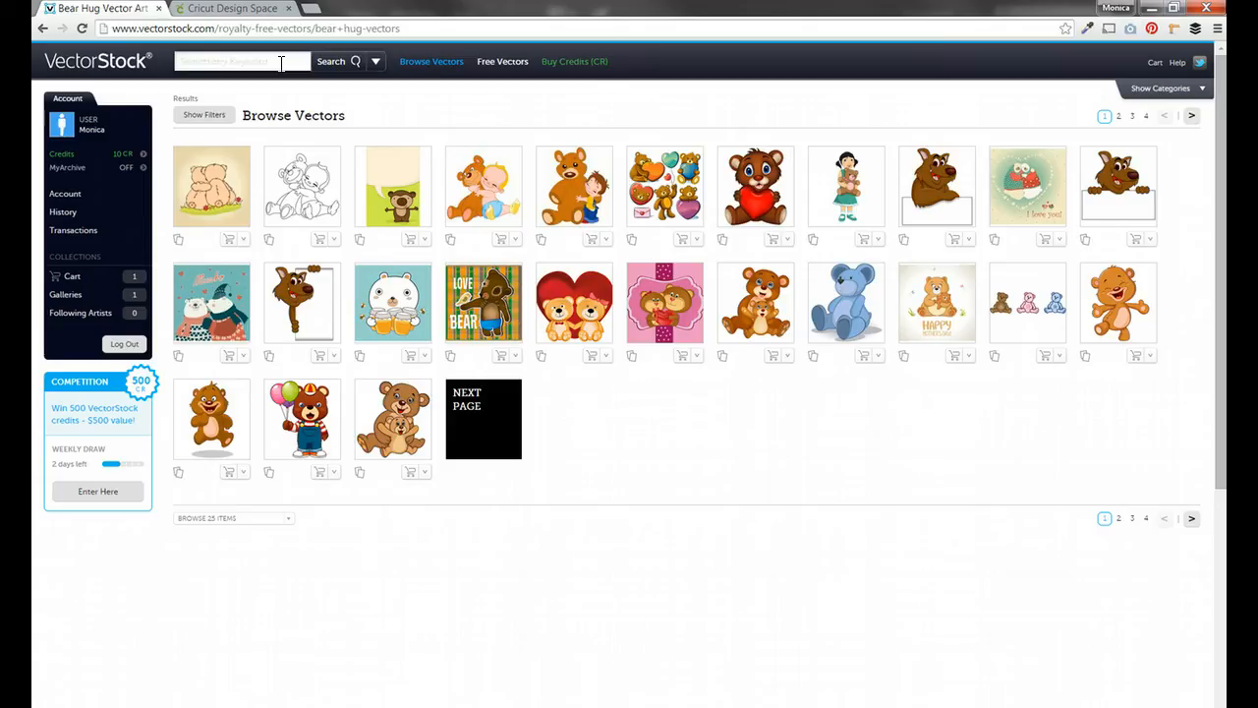
{"action": "type", "text": "bear hug"}
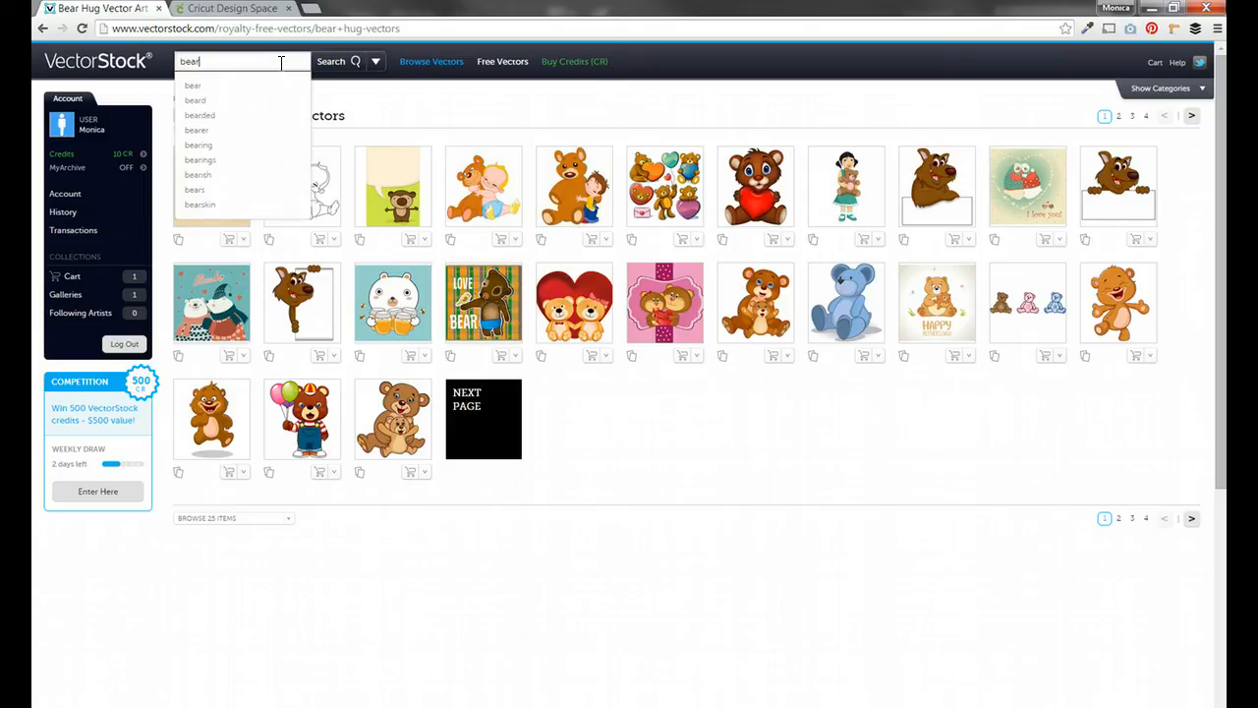
{"action": "key", "text": "Return"}
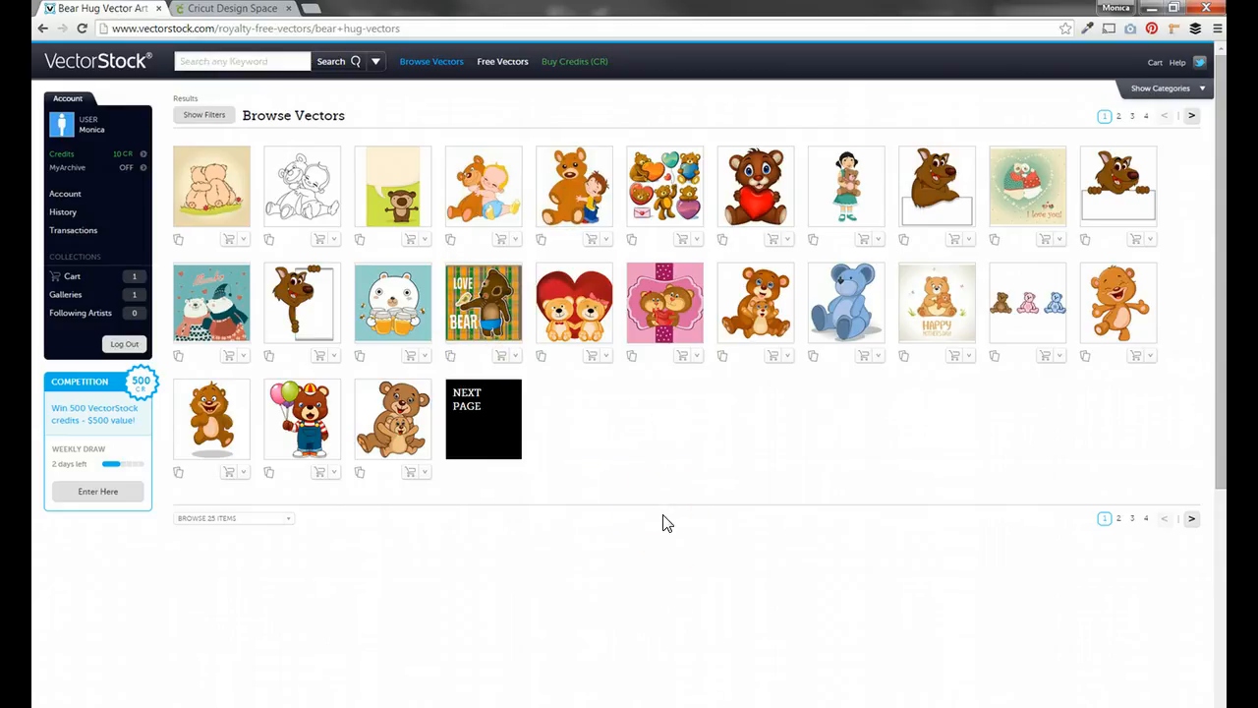
{"action": "left_click", "coordinate": [635, 499]}
{"action": "mouse_move", "coordinate": [212, 311]}
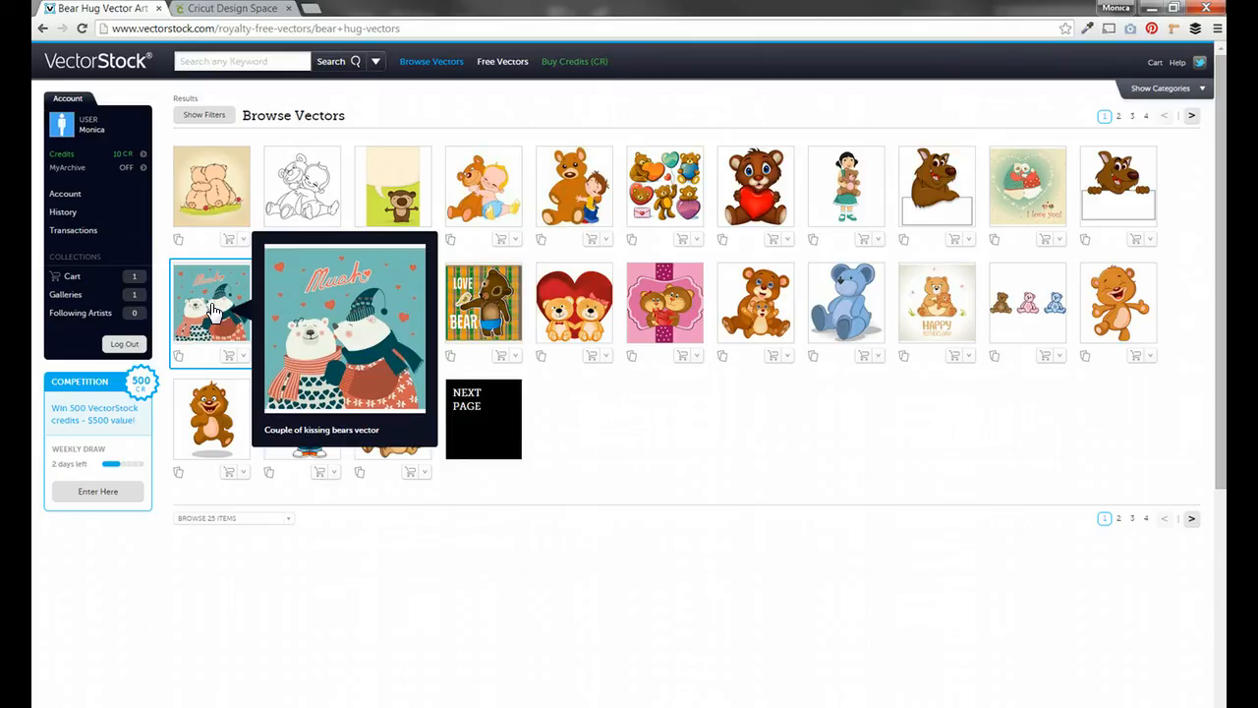
{"action": "mouse_move", "coordinate": [212, 203]}
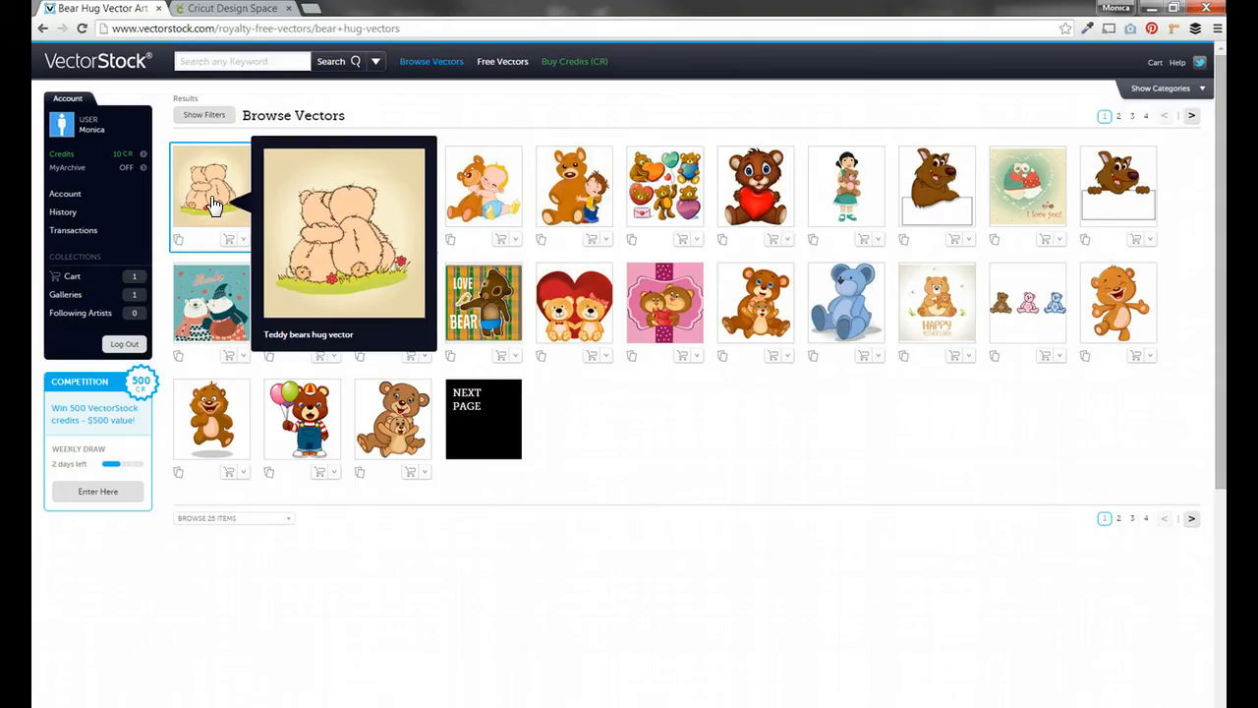
{"action": "mouse_move", "coordinate": [411, 224]}
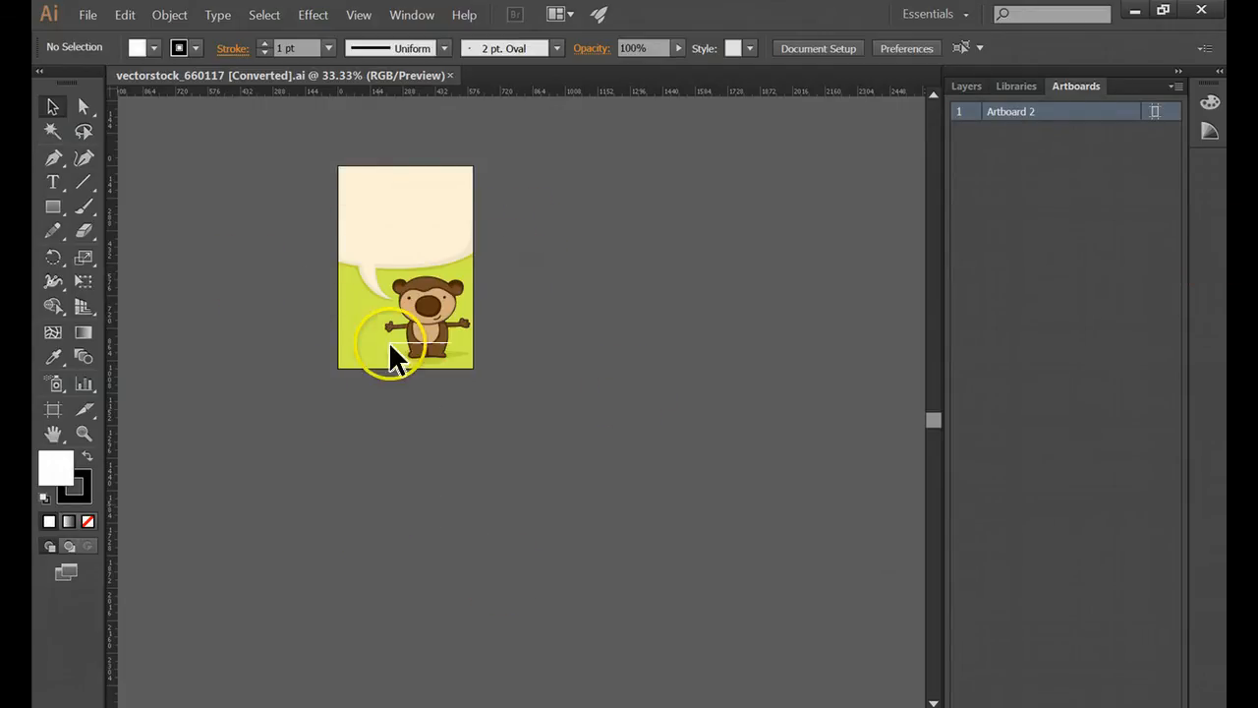
Delete the speech bubble, the green background and the green ground shape around the bear
{"action": "left_click", "coordinate": [428, 241]}
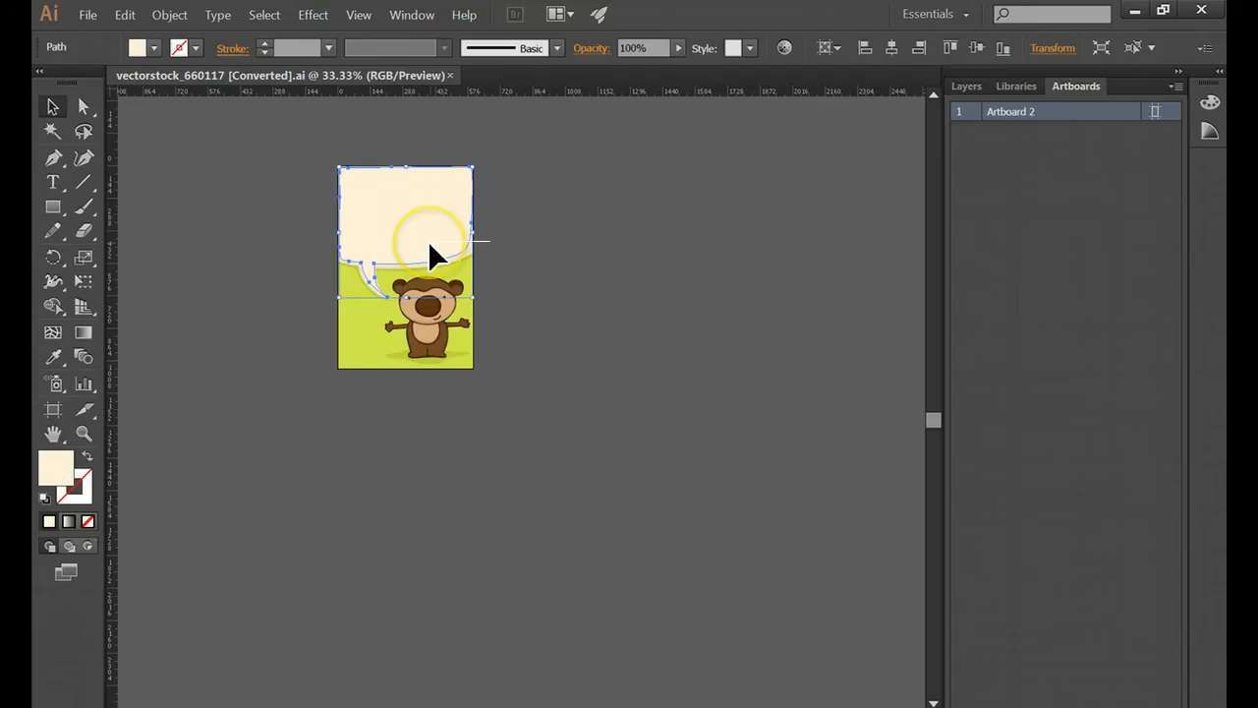
{"action": "key", "text": "Delete"}
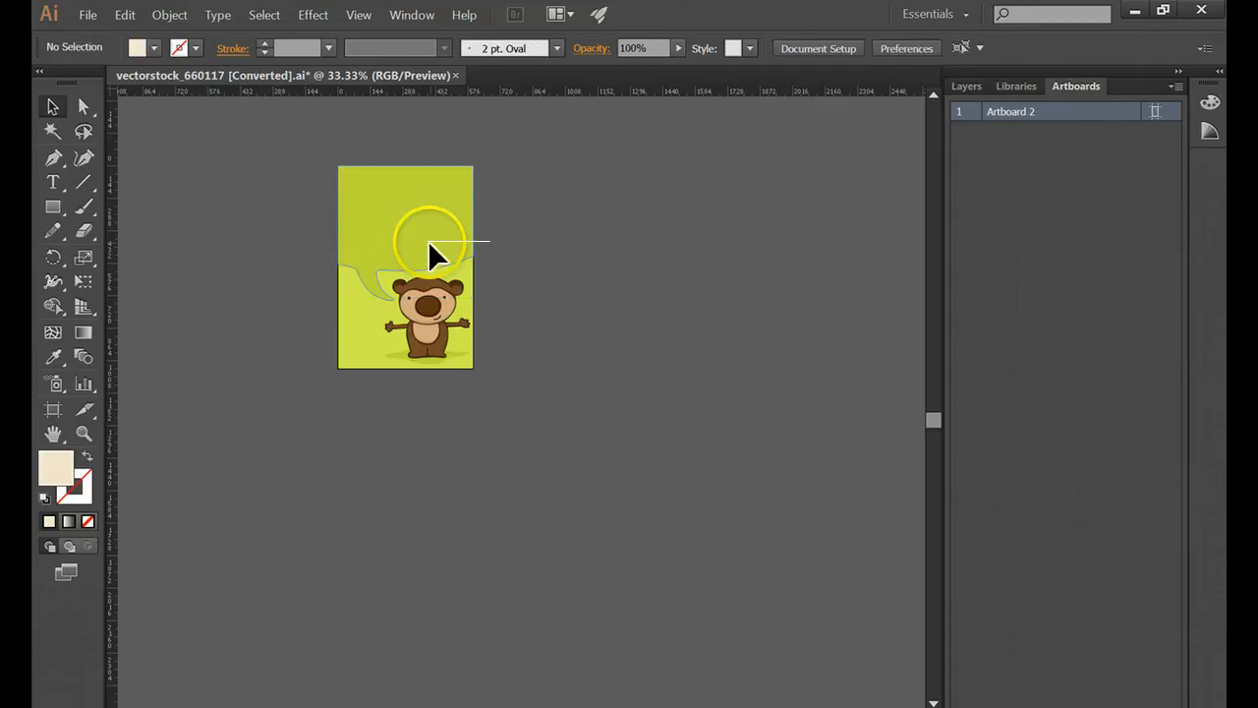
{"action": "left_click", "coordinate": [428, 242]}
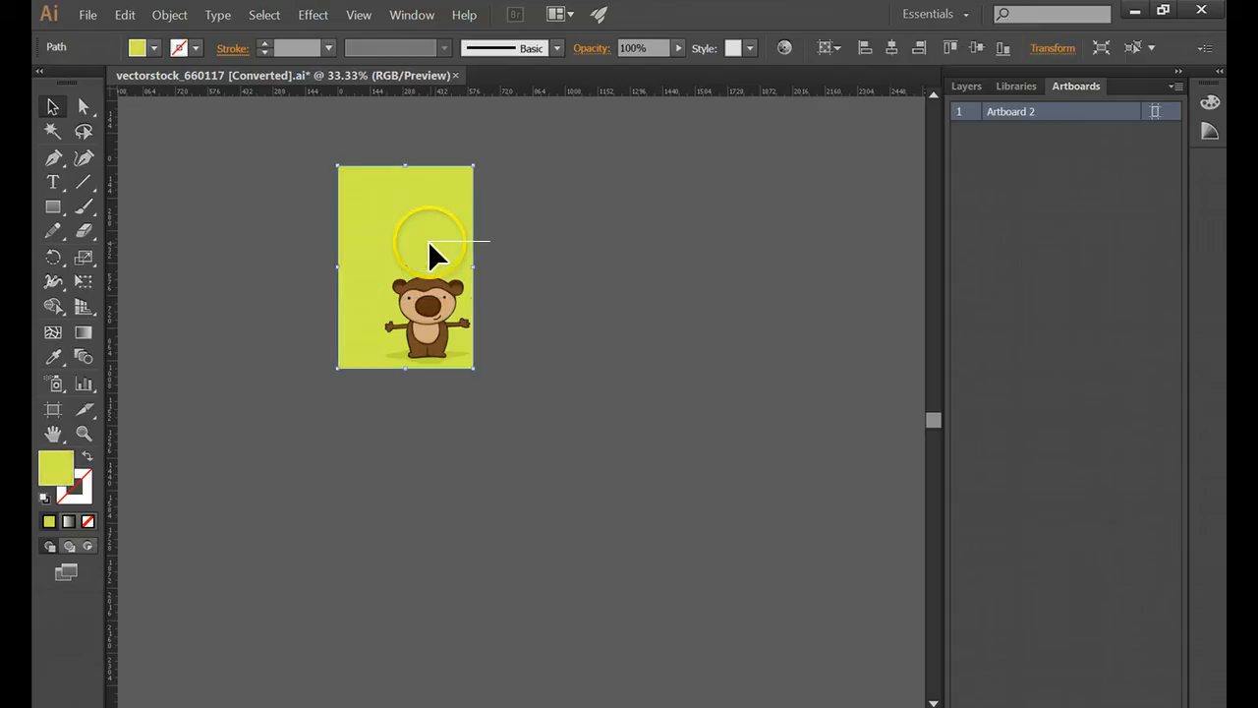
{"action": "key", "text": "Delete"}
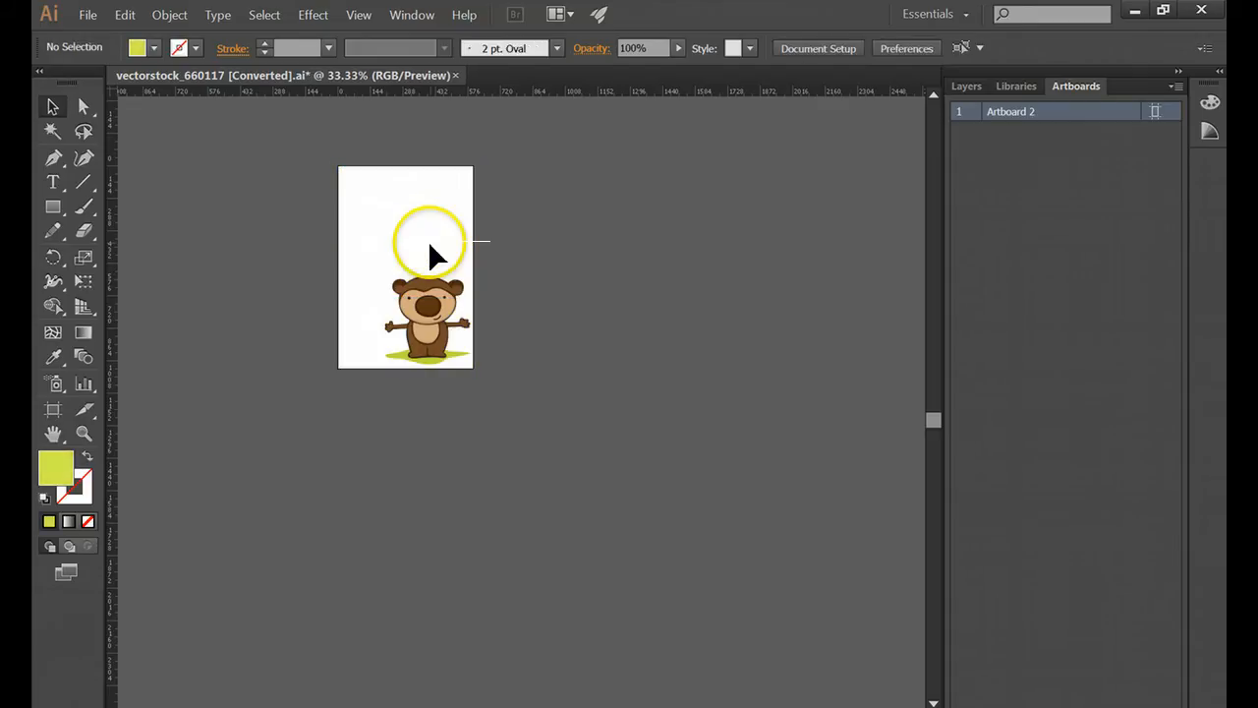
{"action": "left_click", "coordinate": [428, 361]}
{"action": "key", "text": "Delete"}
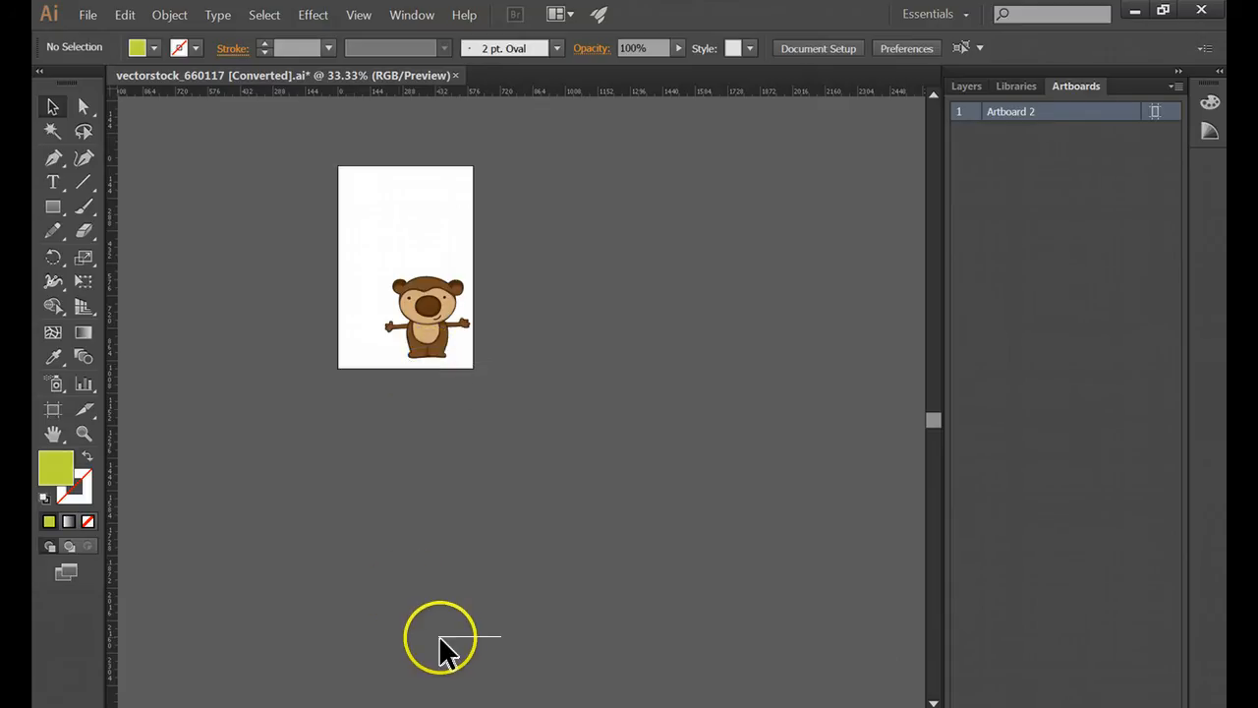
Temporarily shrink the Illustrator window to set the zoom to 100%, and bring the whole bear into view
{"action": "scroll", "coordinate": [462, 344], "scroll_direction": "up", "scroll_amount": 1}
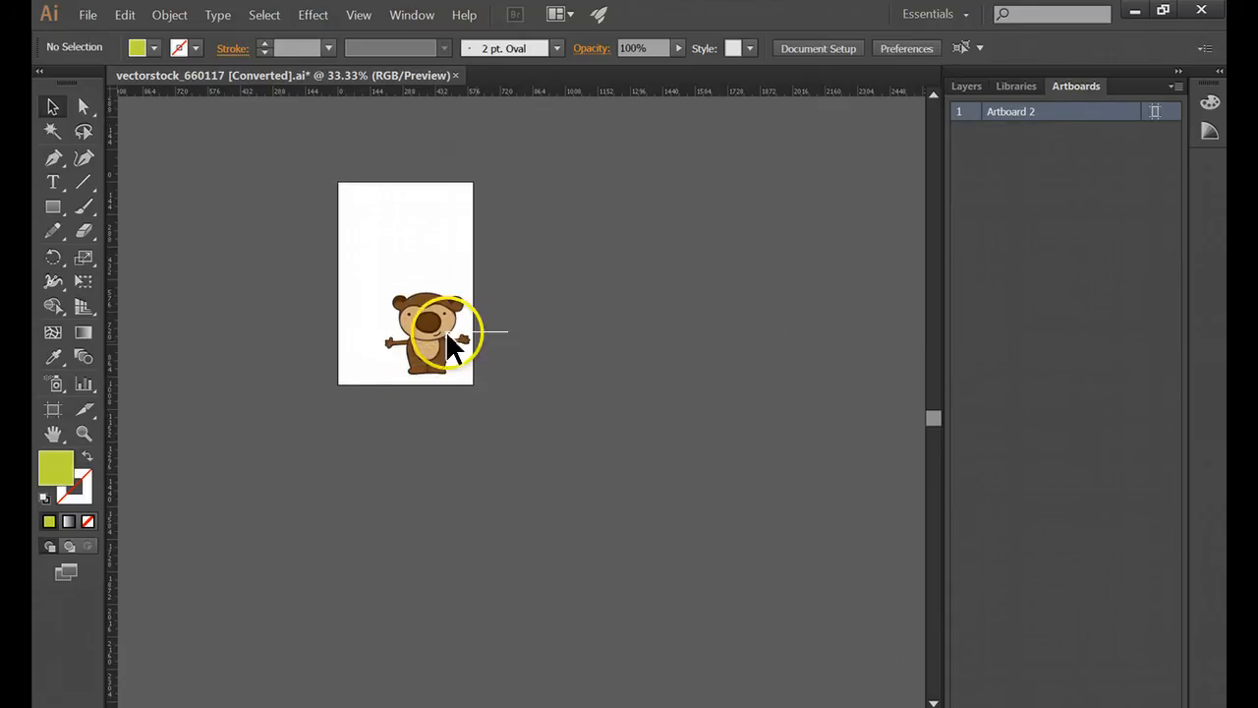
{"action": "scroll", "coordinate": [737, 688], "scroll_direction": "down", "scroll_amount": 3}
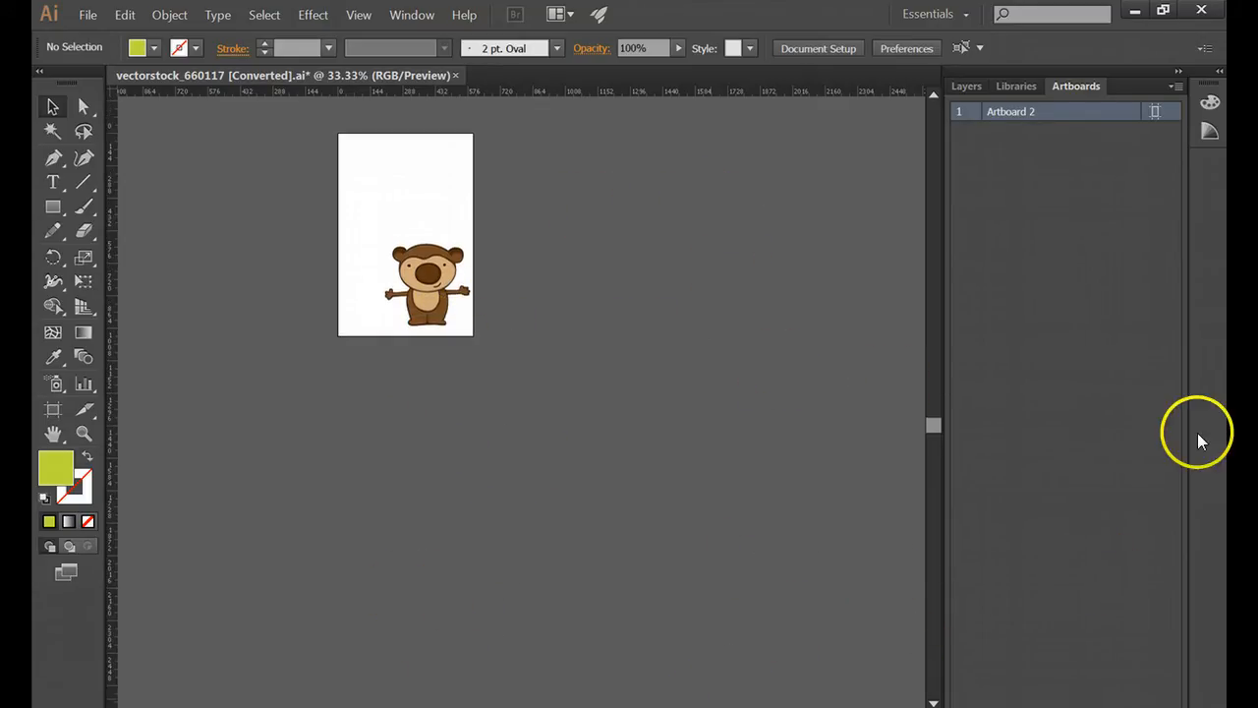
{"action": "left_click", "coordinate": [1162, 10]}
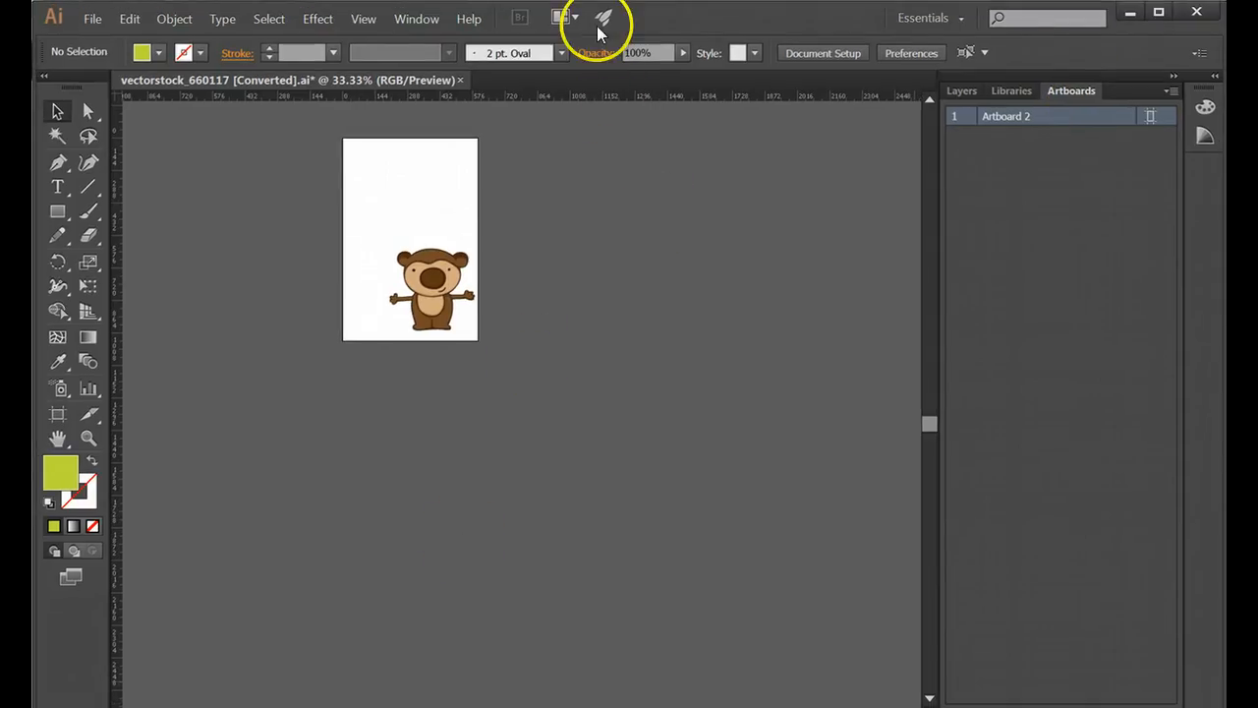
{"action": "left_click_drag", "start_coordinate": [662, 11], "coordinate": [723, 2]}
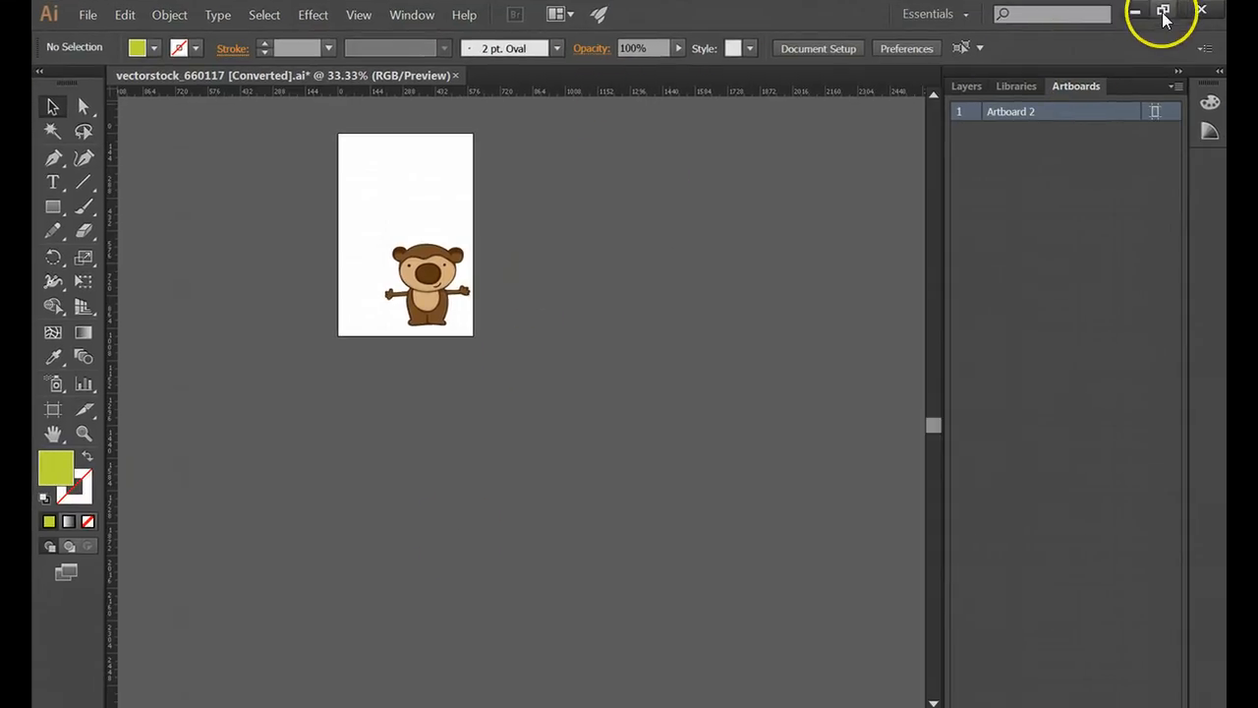
{"action": "left_click", "coordinate": [1162, 12]}
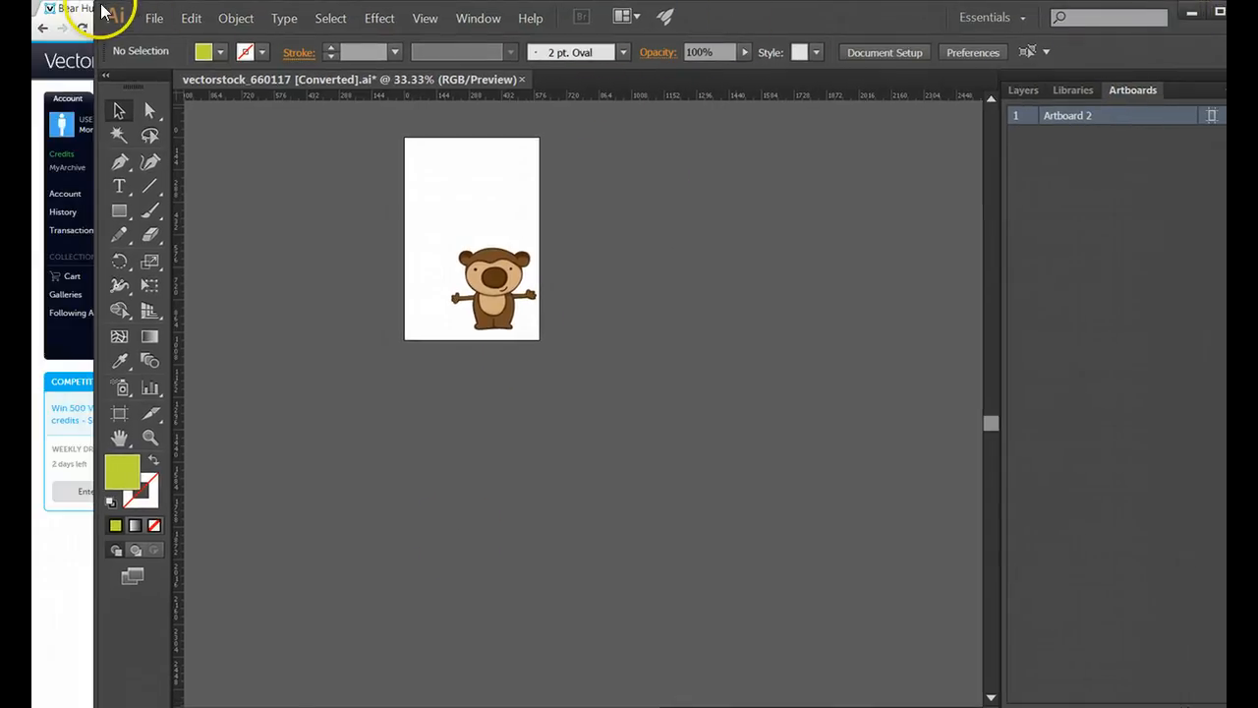
{"action": "left_click_drag", "start_coordinate": [104, 10], "coordinate": [219, 85]}
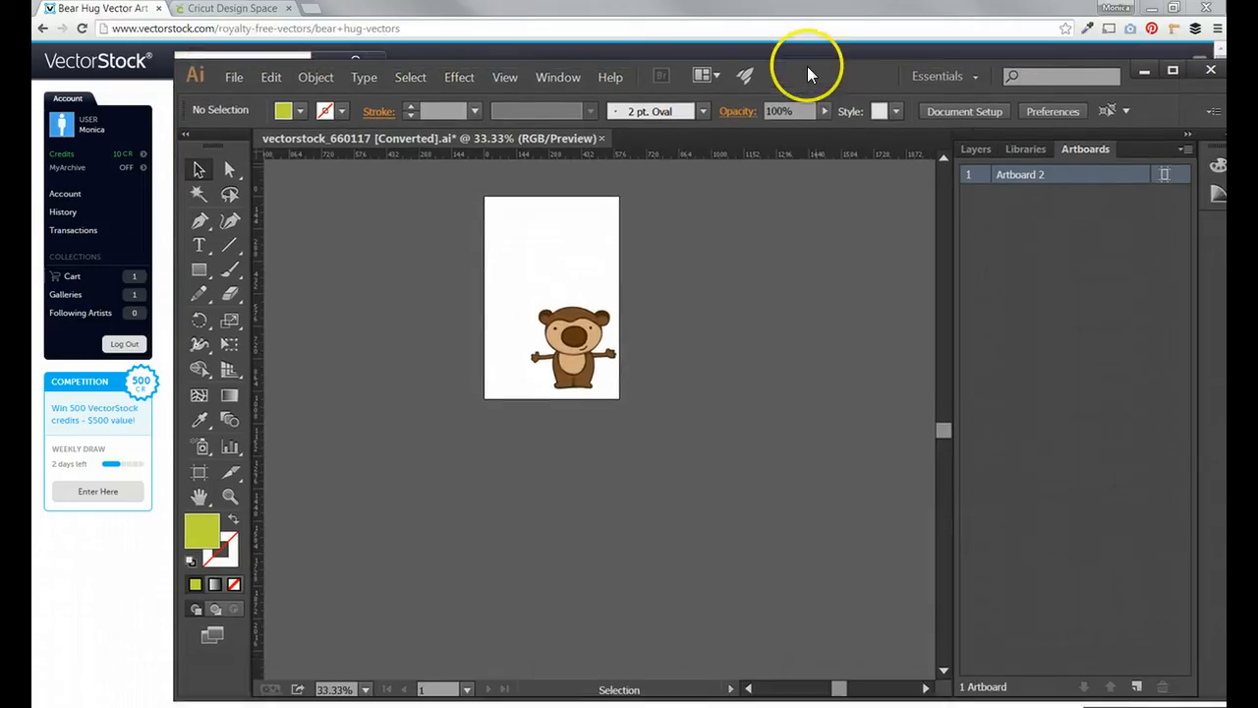
{"action": "left_click_drag", "start_coordinate": [807, 66], "coordinate": [760, 43]}
{"action": "left_click", "coordinate": [318, 666]}
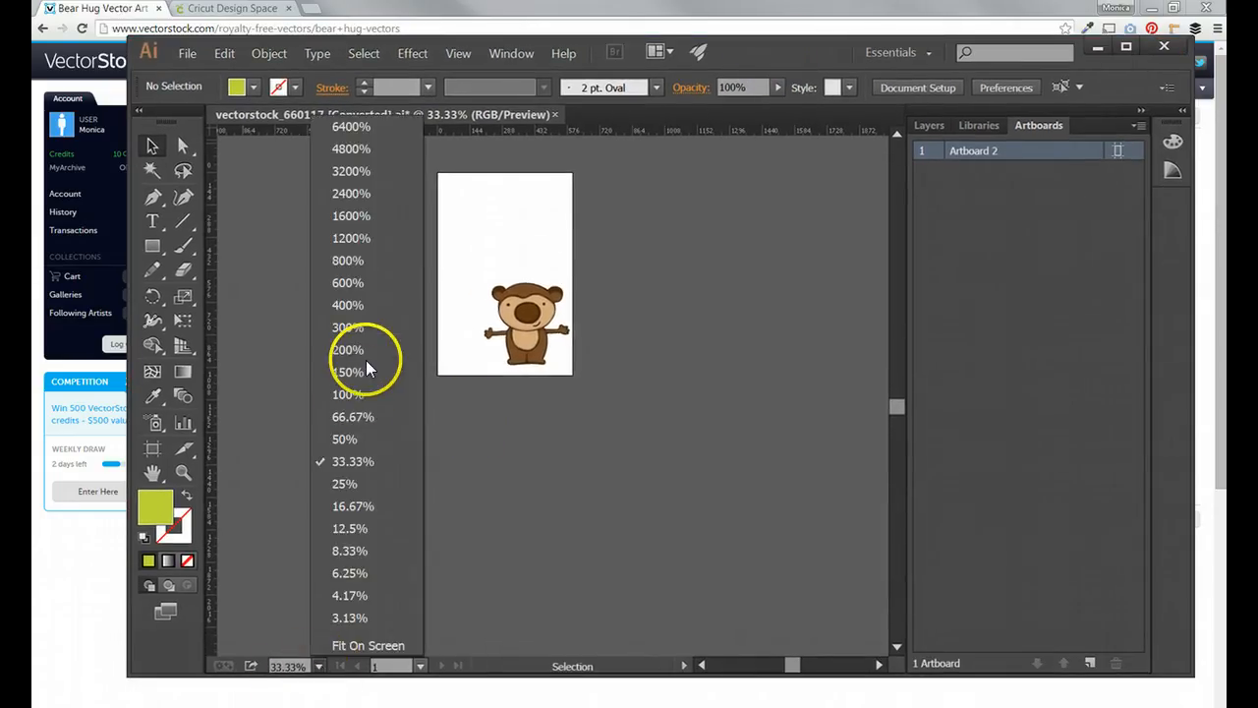
{"action": "left_click", "coordinate": [360, 397]}
{"action": "scroll", "coordinate": [576, 407], "scroll_direction": "up", "scroll_amount": 1}
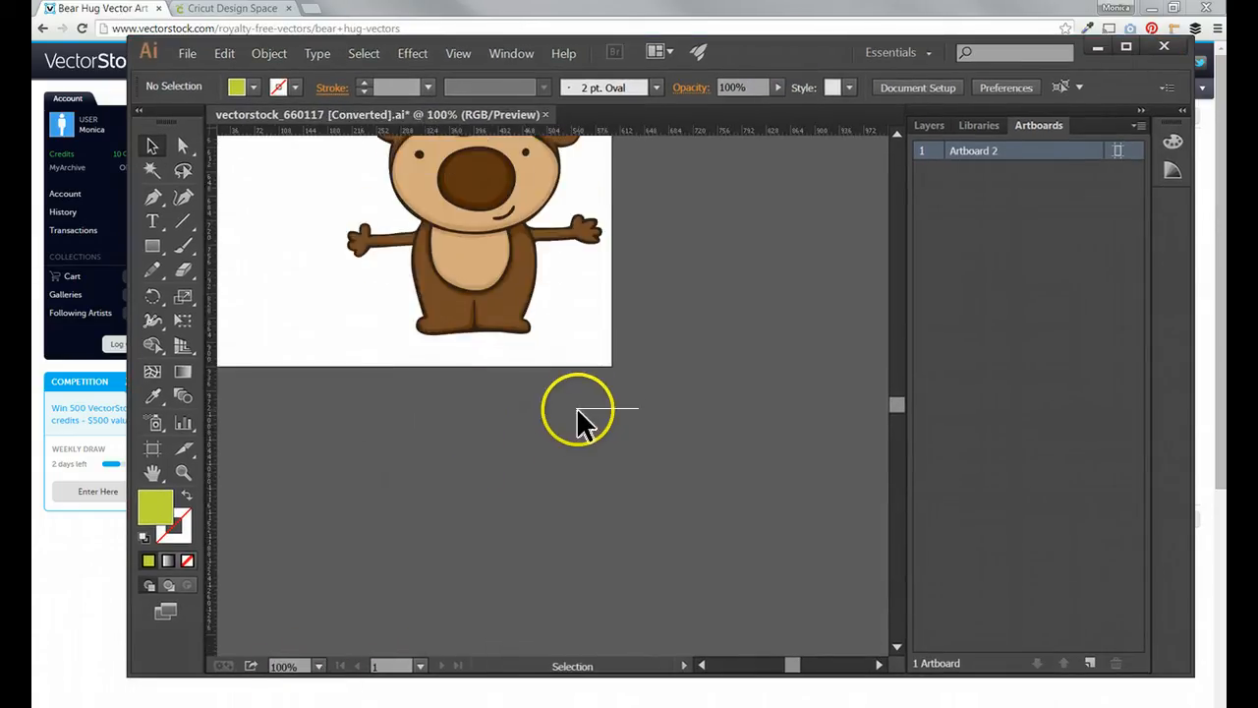
{"action": "scroll", "coordinate": [576, 406], "scroll_direction": "up", "scroll_amount": 3}
{"action": "left_click", "coordinate": [1126, 47]}
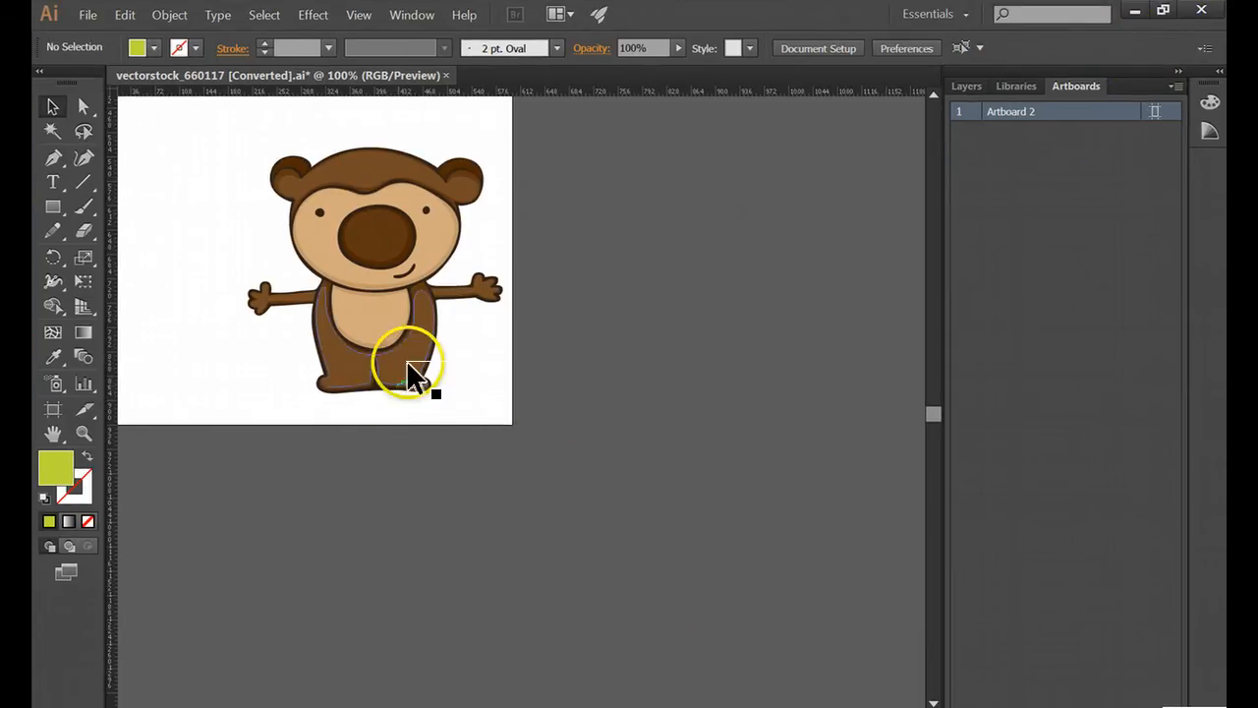
Select the brown shape of the bear's body and expand Layer 1 to list its individual paths
{"action": "left_click", "coordinate": [408, 363]}
{"action": "left_click", "coordinate": [967, 87]}
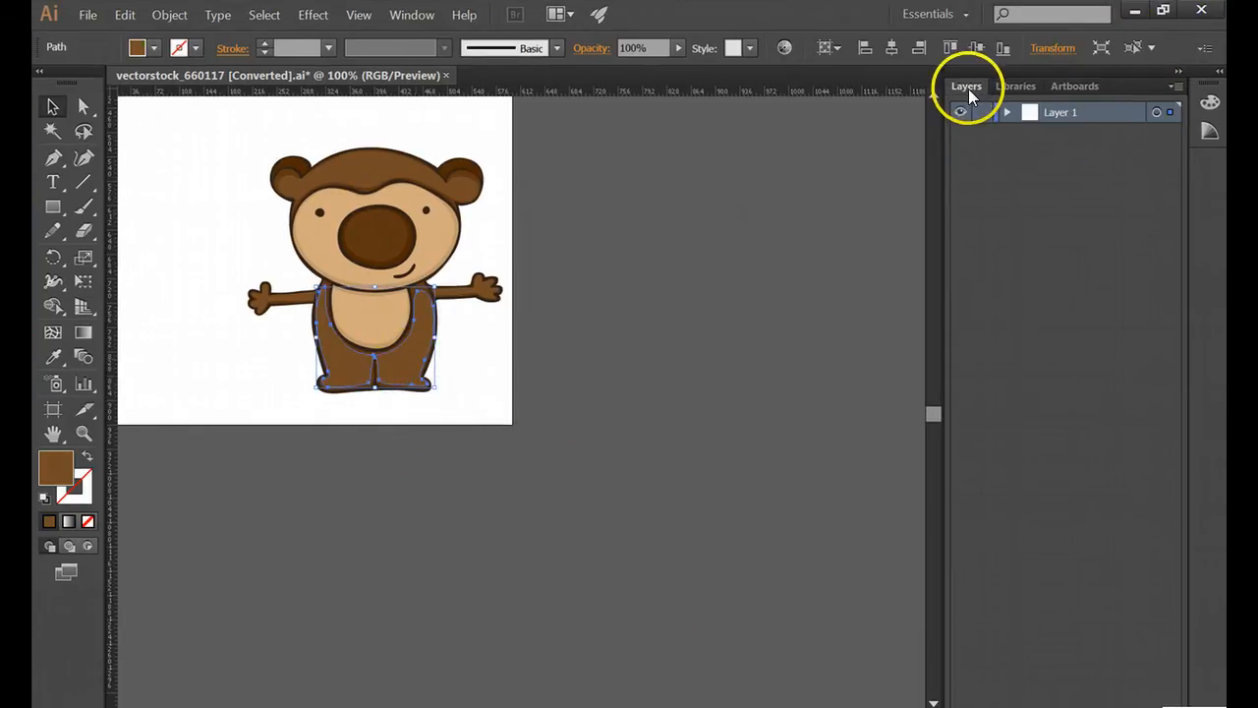
{"action": "left_click", "coordinate": [1006, 112]}
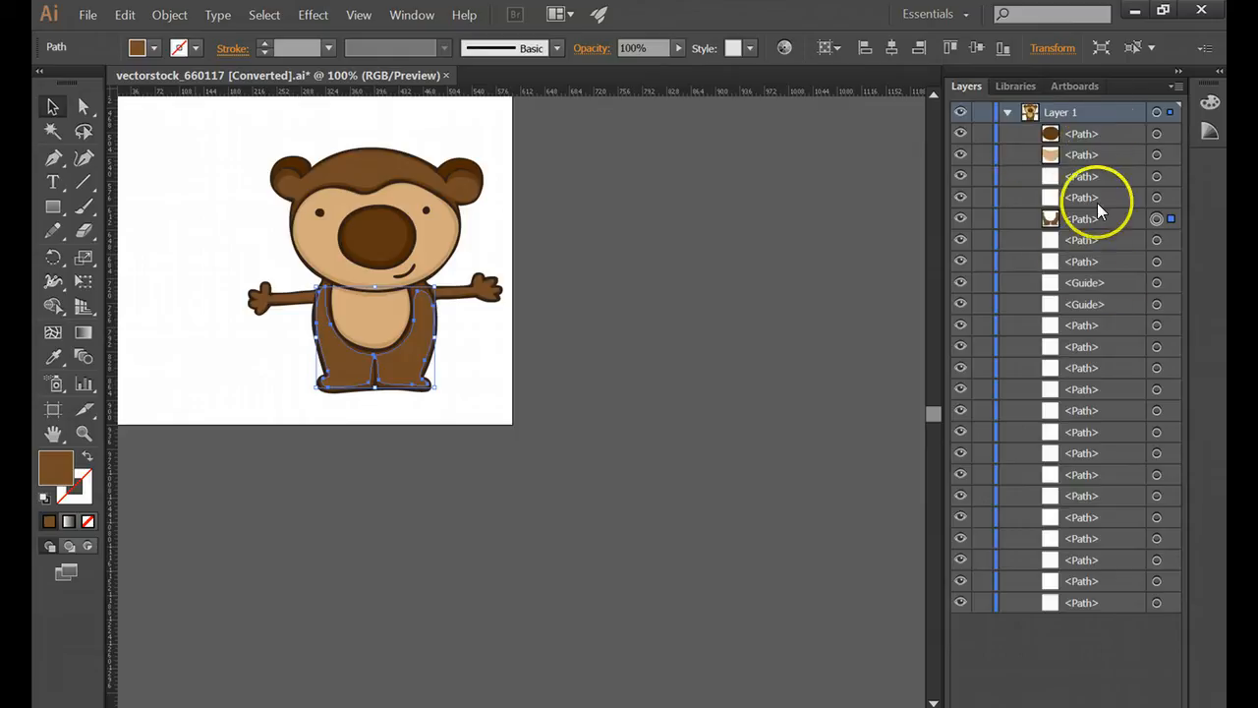
Delete the two lighter brown shapes stacked on top of the bear's dark nose
{"action": "left_click", "coordinate": [390, 251]}
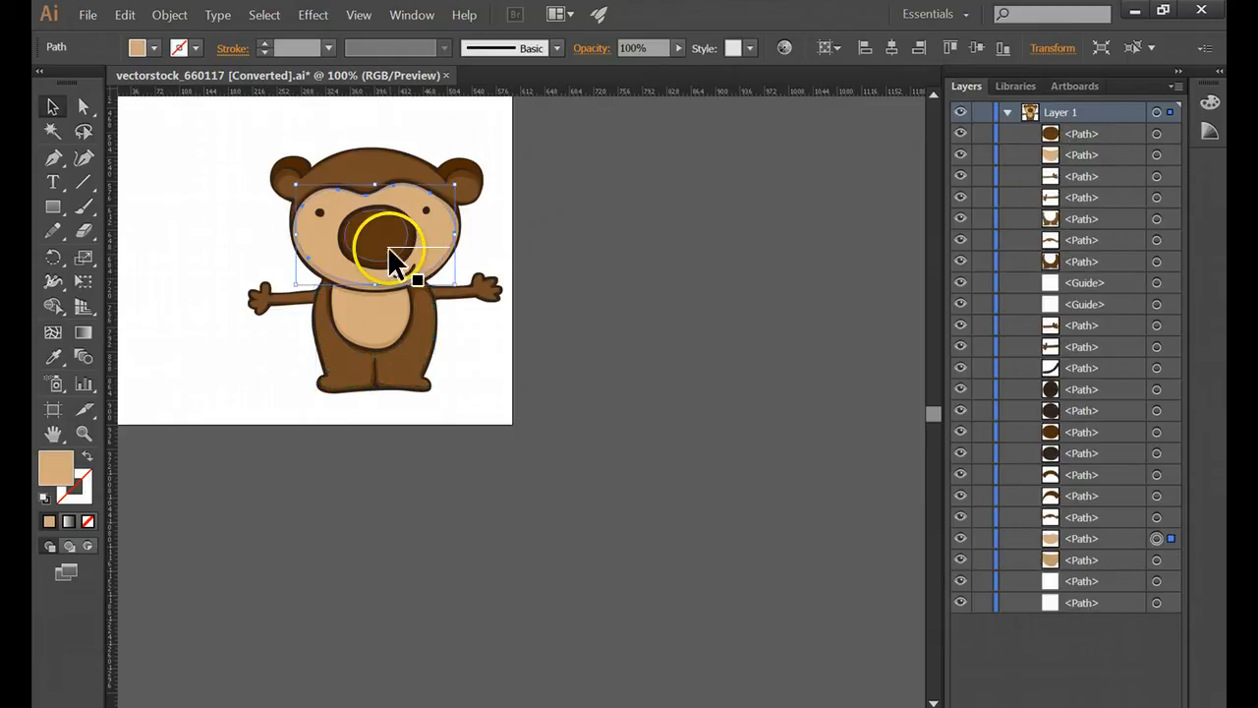
{"action": "left_click", "coordinate": [389, 250]}
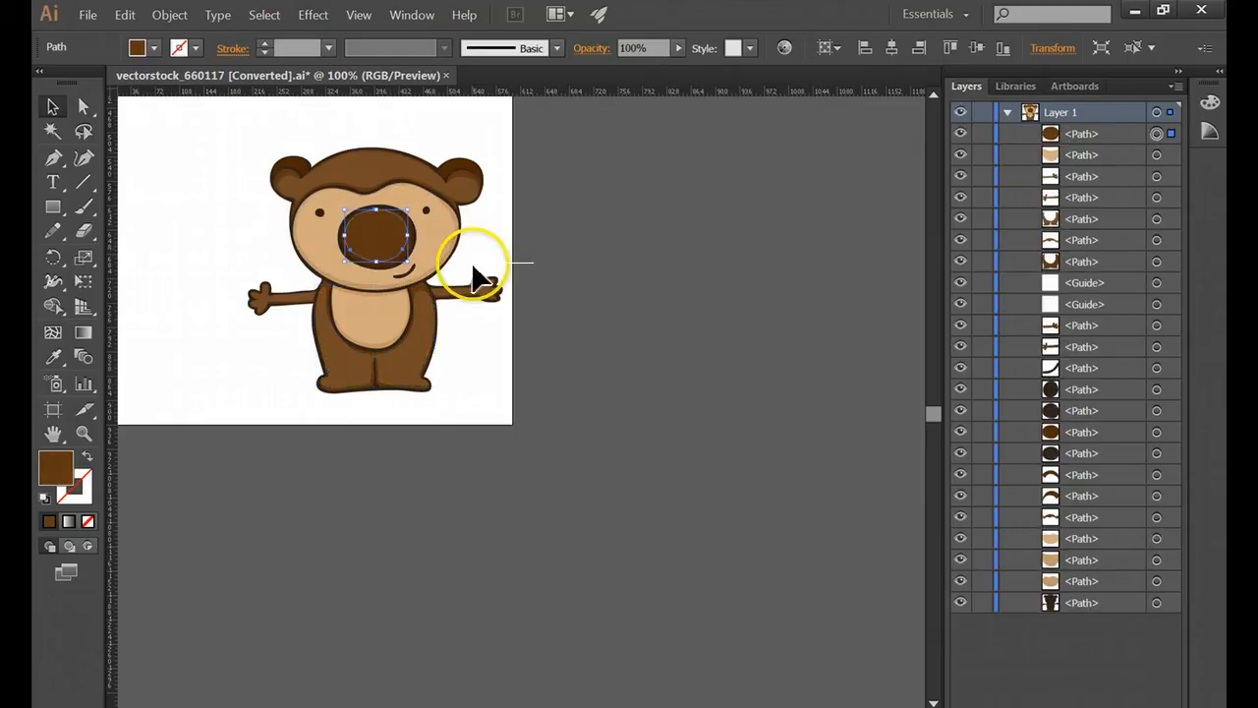
{"action": "key", "text": "Delete"}
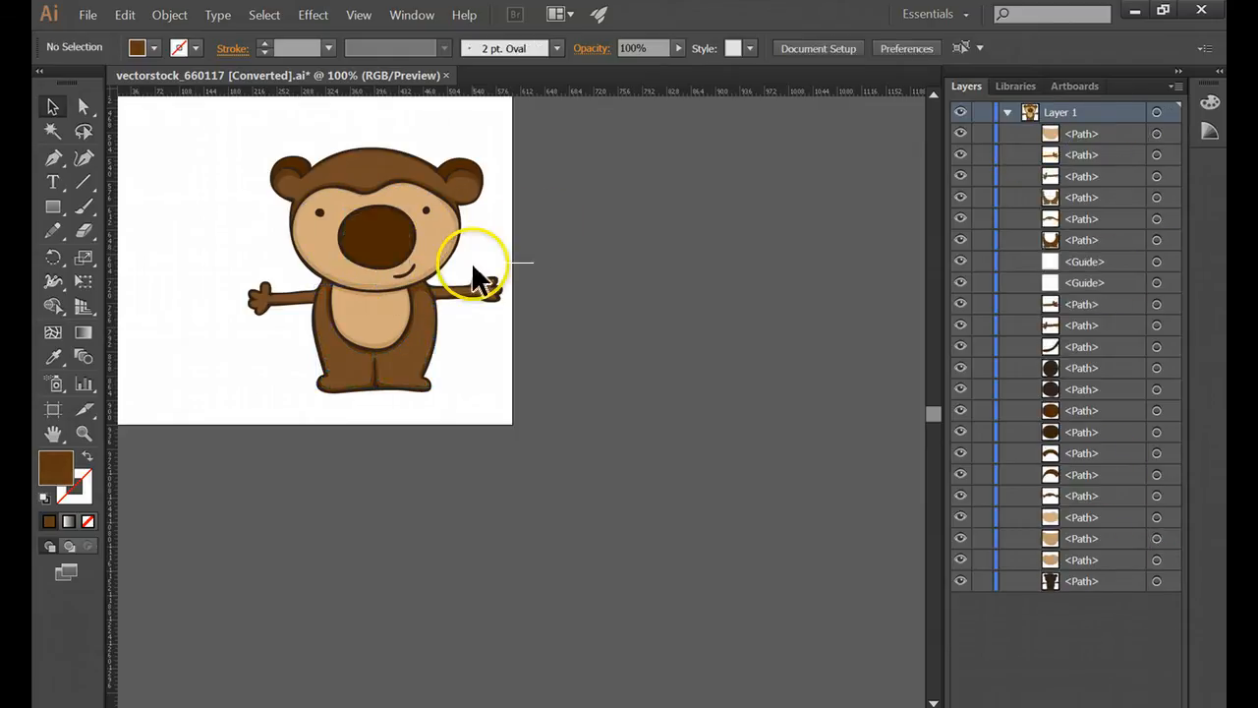
{"action": "left_click", "coordinate": [384, 236]}
{"action": "key", "text": "Delete"}
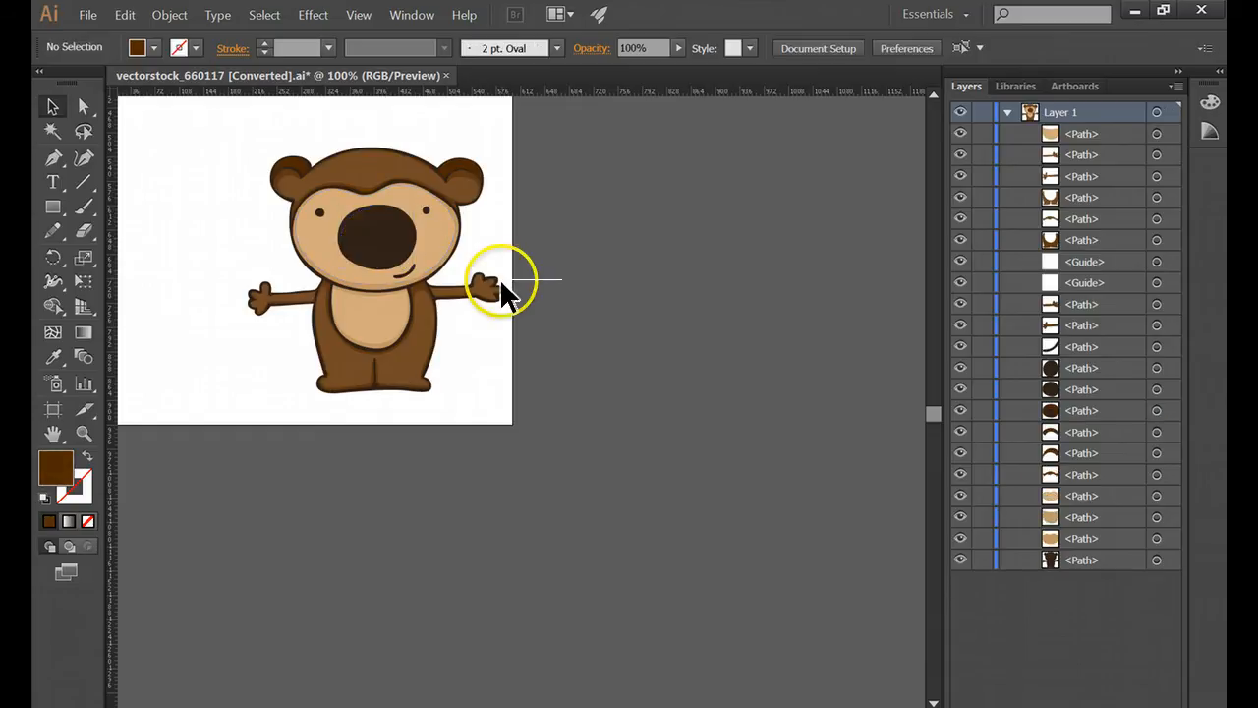
Delete the lighter highlight shapes on top of the bear's face and the brown top of its head
{"action": "left_click", "coordinate": [449, 248]}
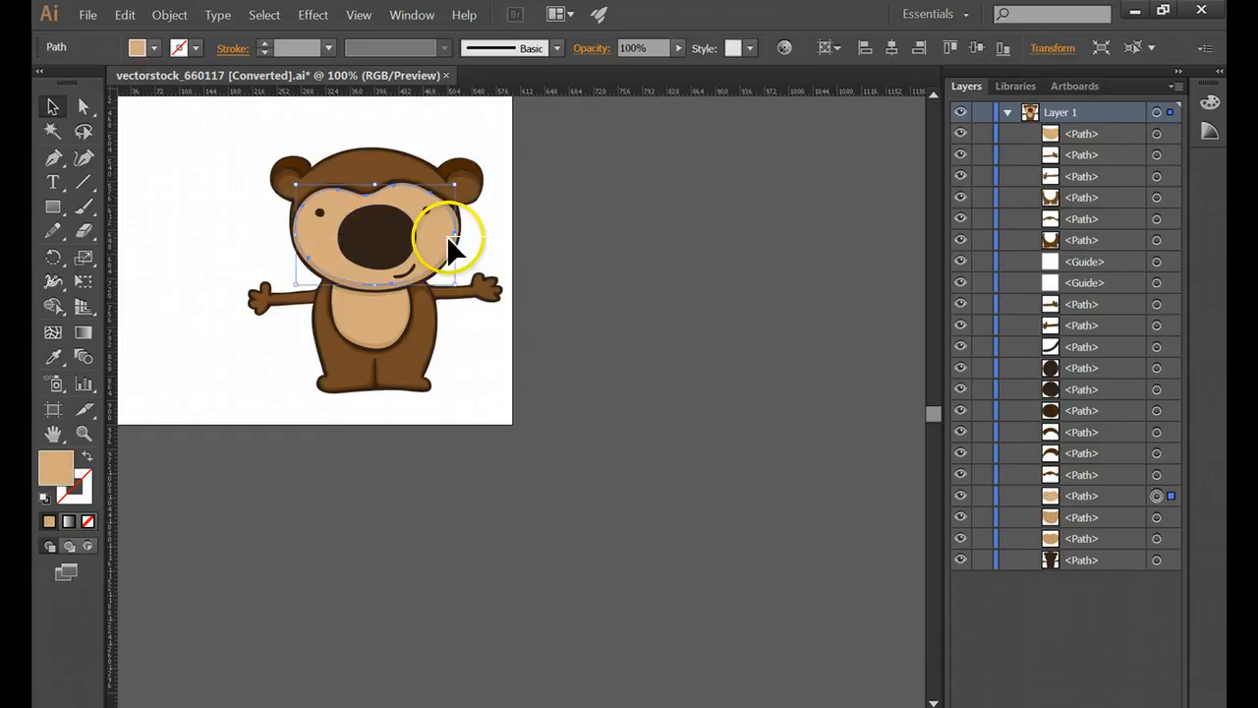
{"action": "key", "text": "Delete"}
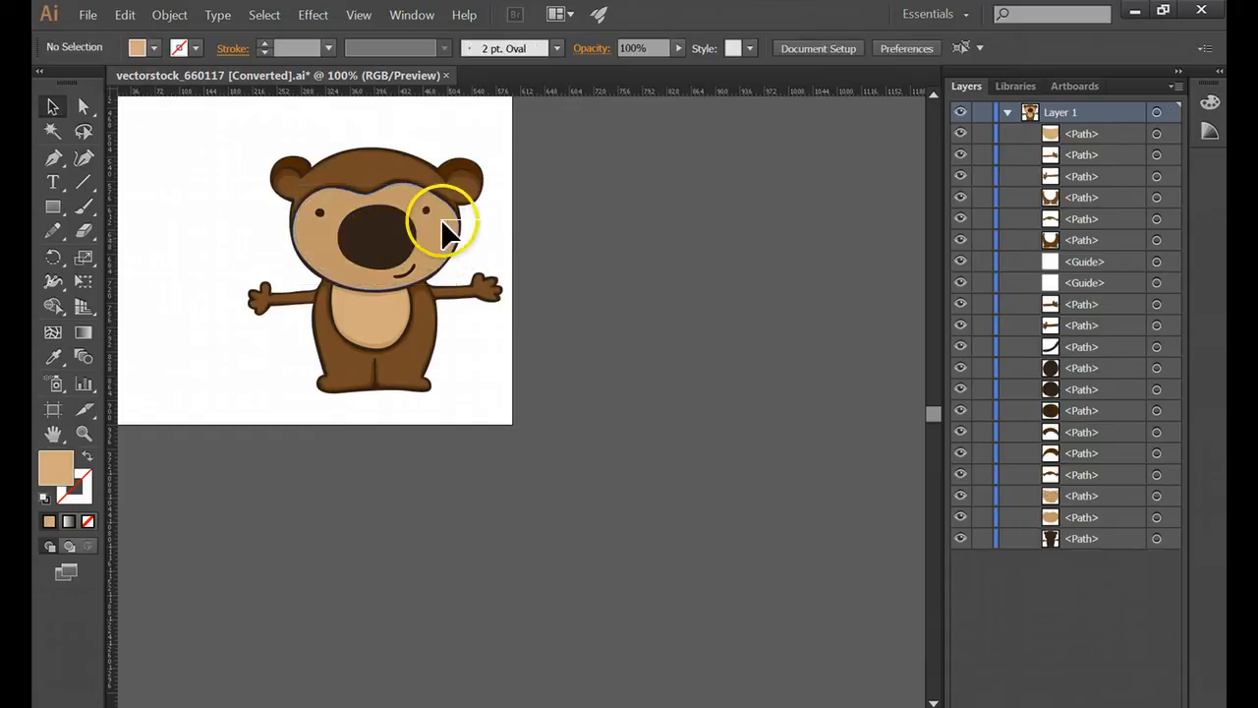
{"action": "left_click", "coordinate": [432, 178]}
{"action": "key", "text": "Delete"}
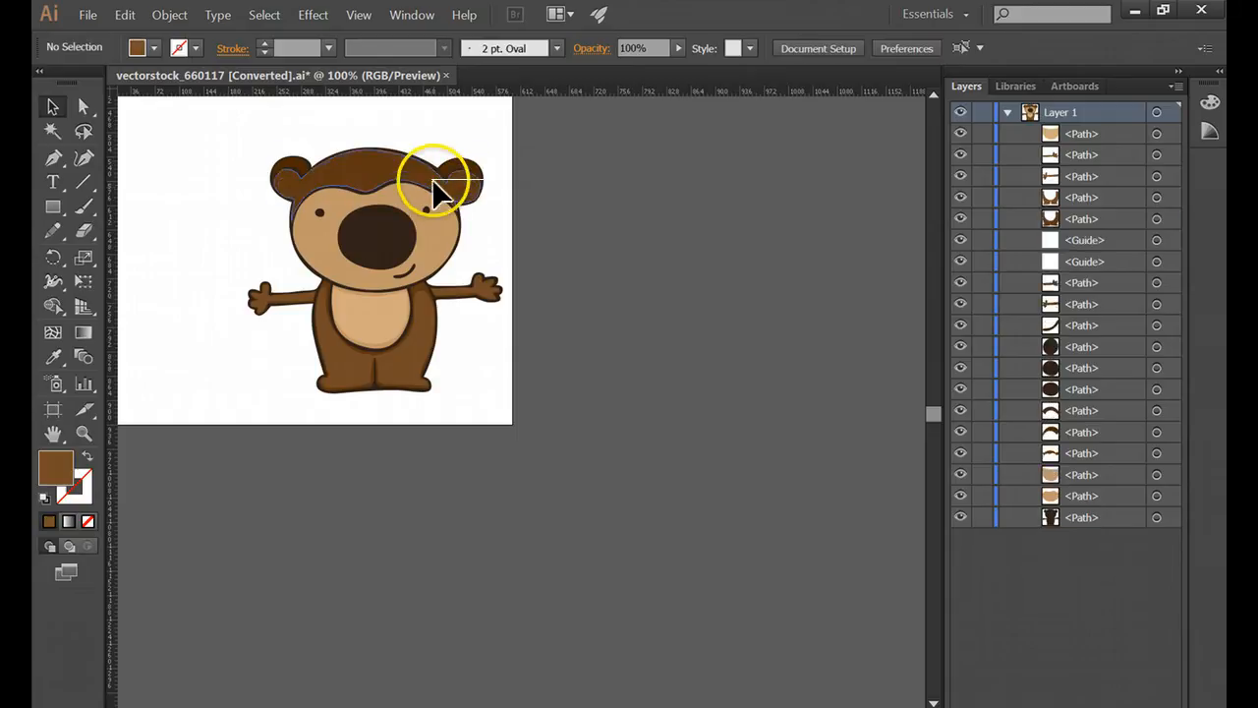
{"action": "left_click", "coordinate": [468, 174]}
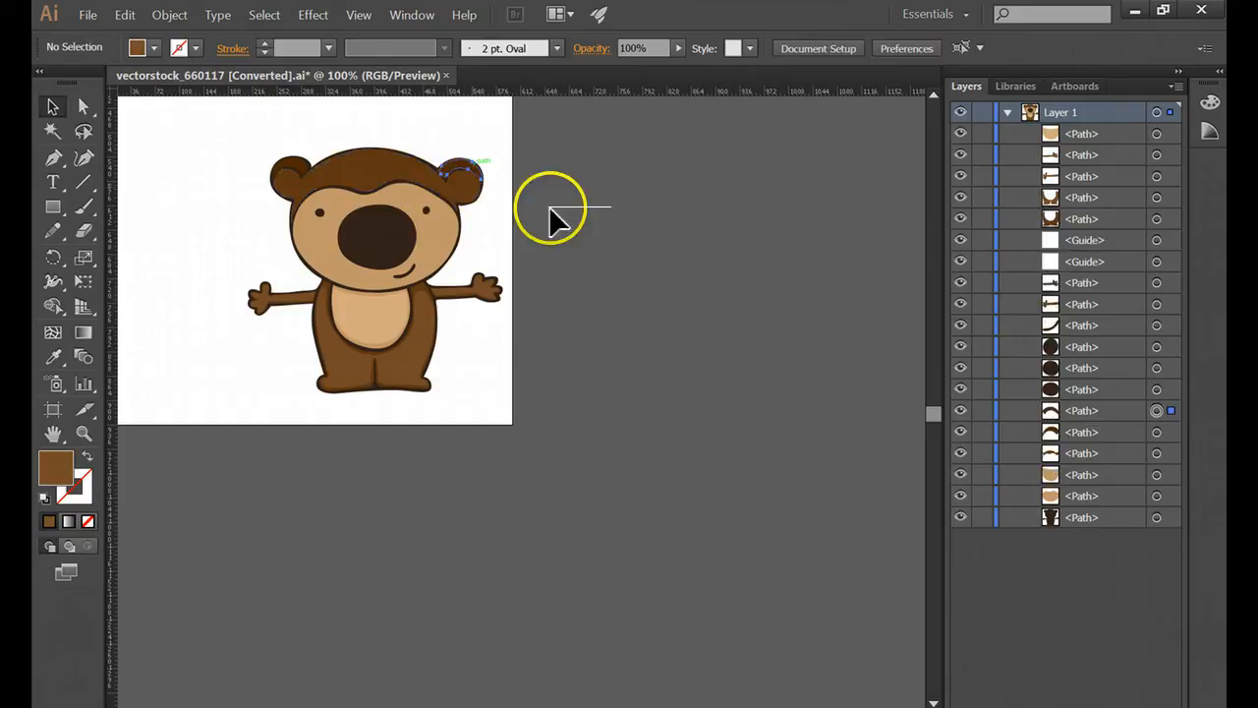
Delete the lighter brown highlight shapes on both of the bear's arms
{"action": "left_click", "coordinate": [449, 288]}
{"action": "key", "text": "Delete"}
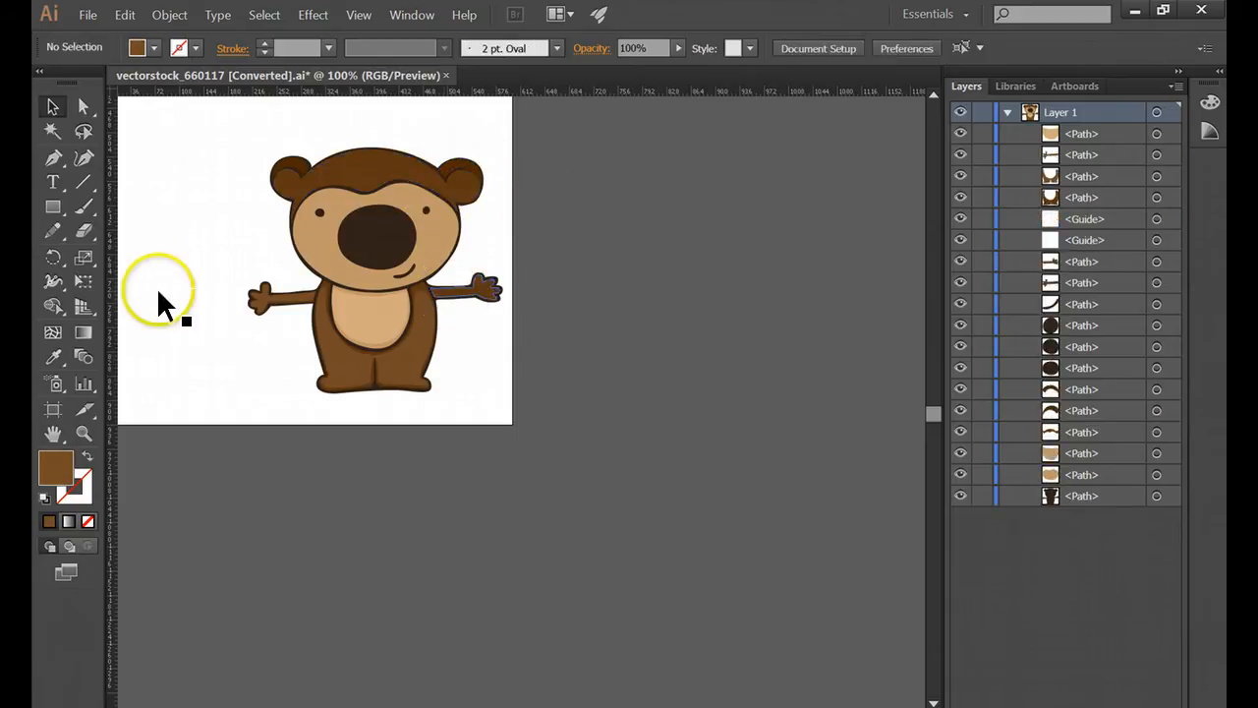
{"action": "left_click", "coordinate": [296, 301]}
{"action": "key", "text": "Delete"}
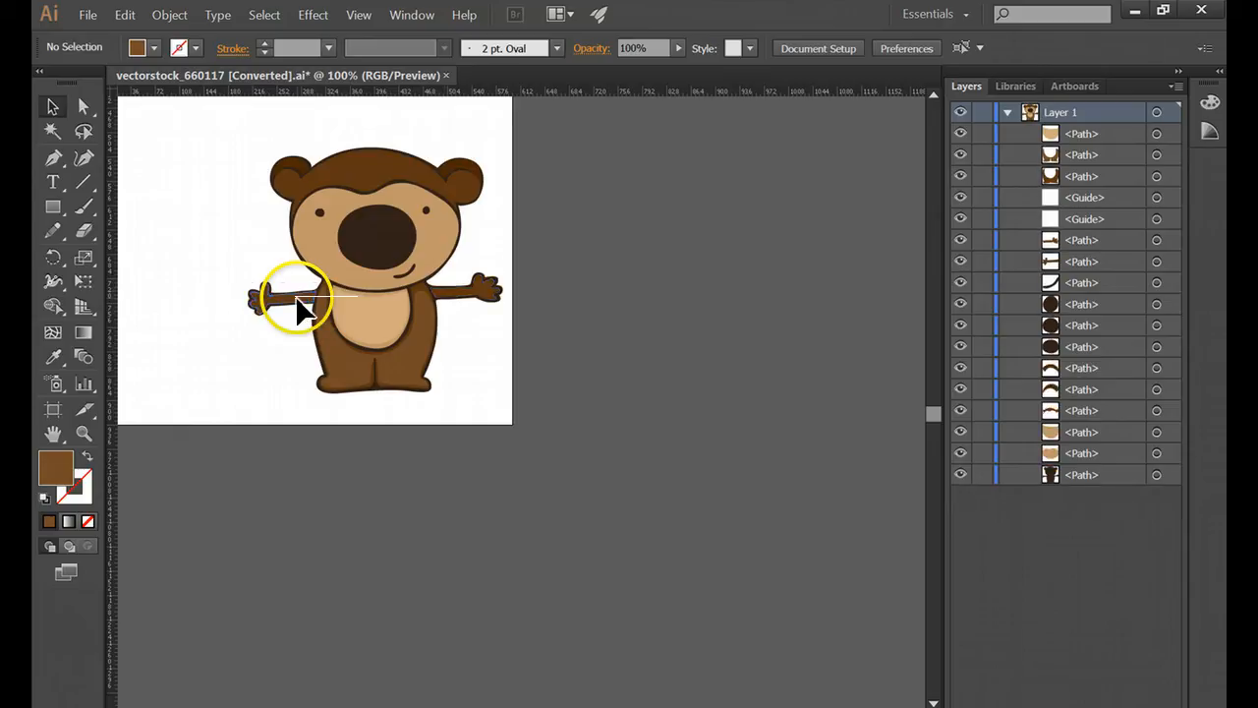
Delete the lighter brown highlight shape on the bear's body and the lighter tan shape on its belly
{"action": "left_click", "coordinate": [340, 367]}
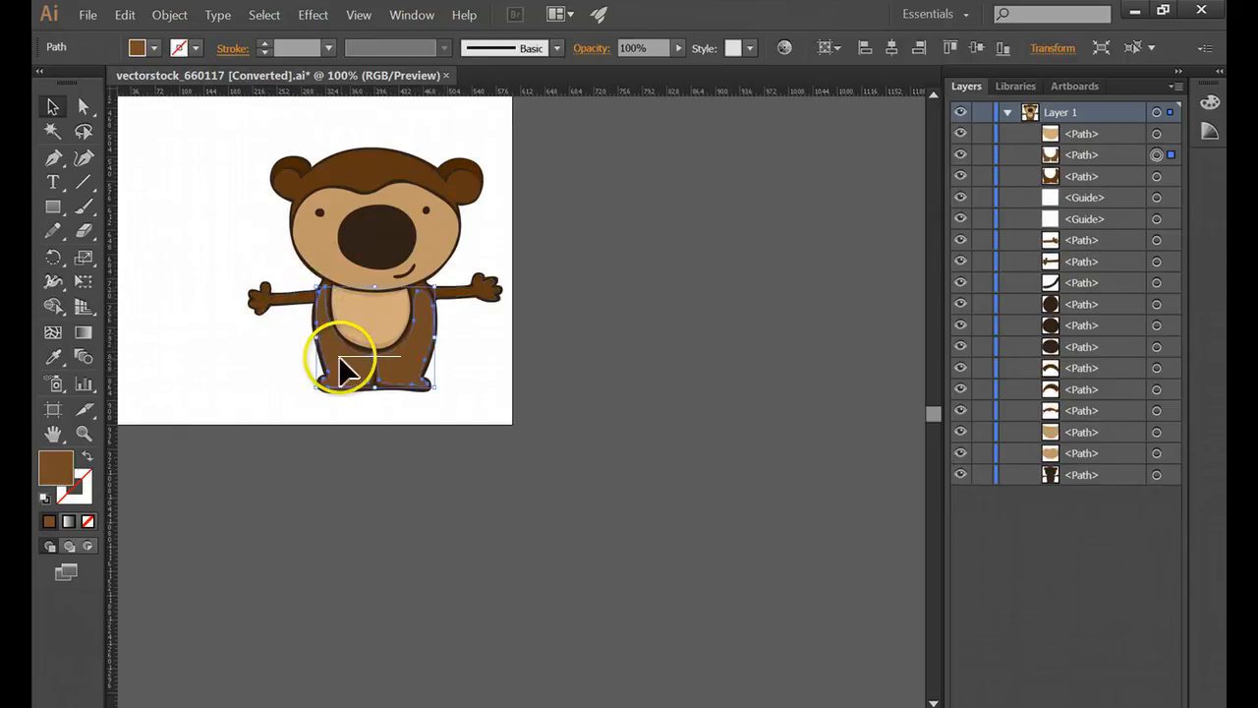
{"action": "key", "text": "Delete"}
{"action": "left_click", "coordinate": [367, 309]}
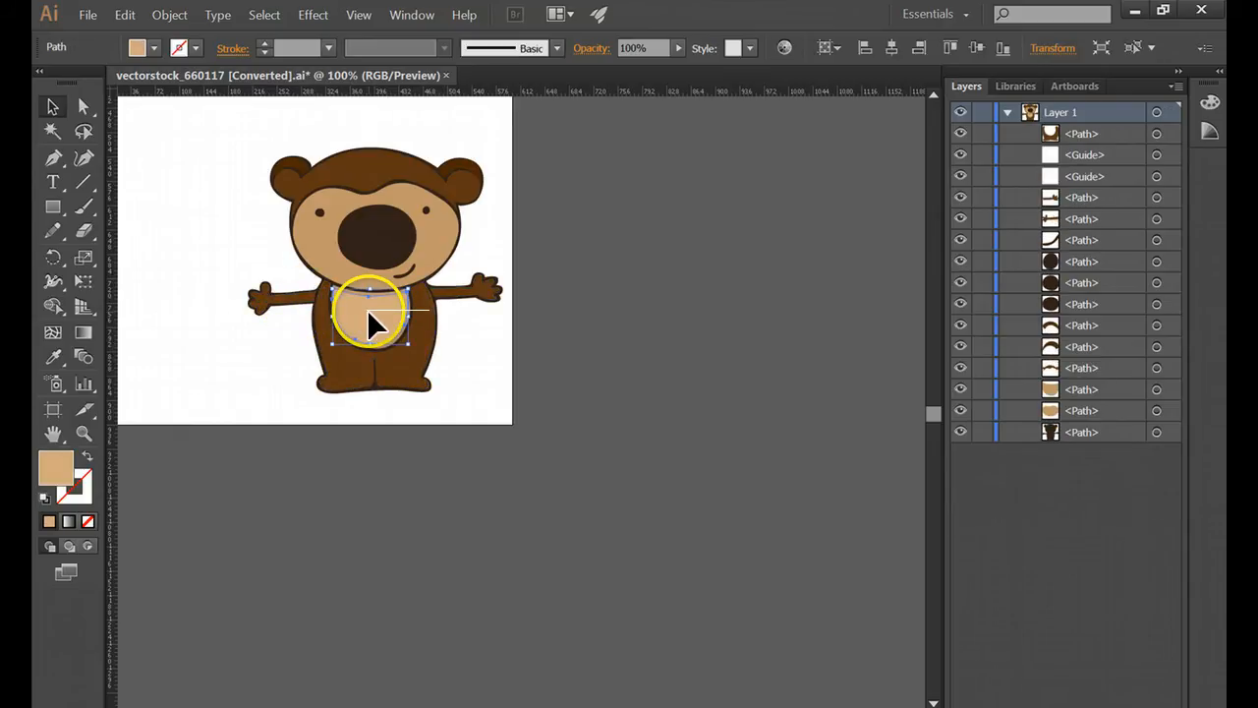
{"action": "key", "text": "Delete"}
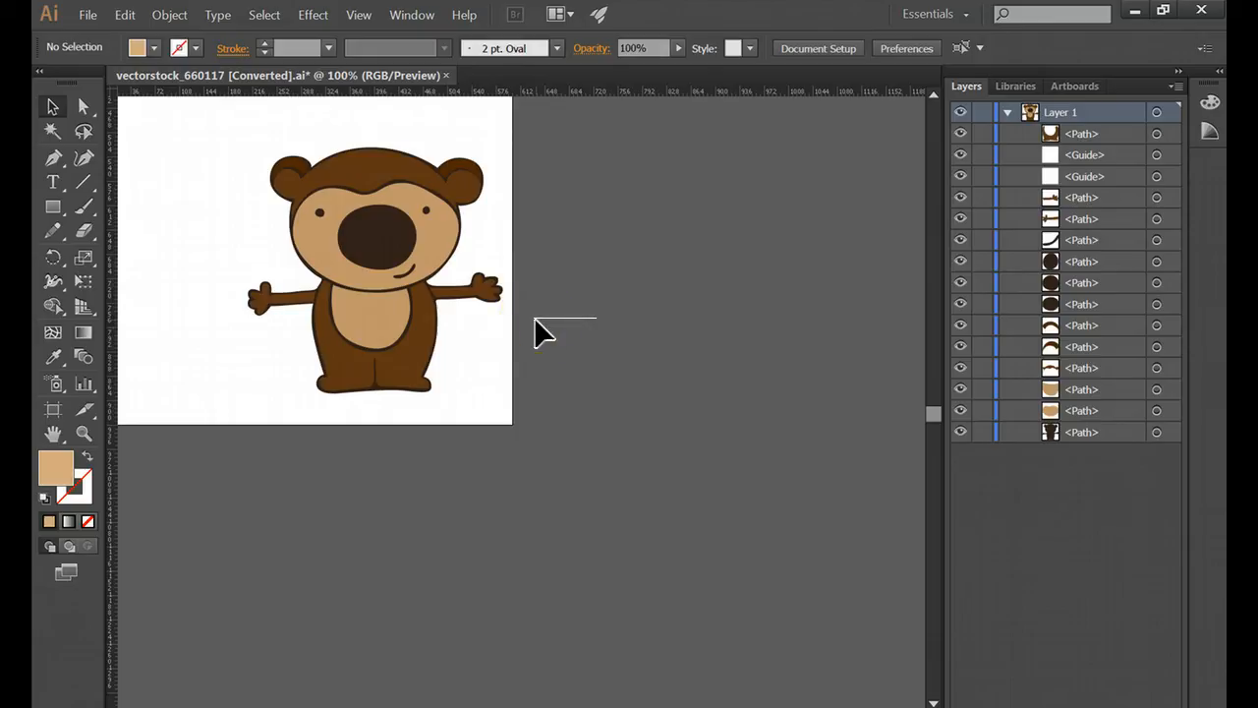
{"action": "left_click", "coordinate": [545, 371]}
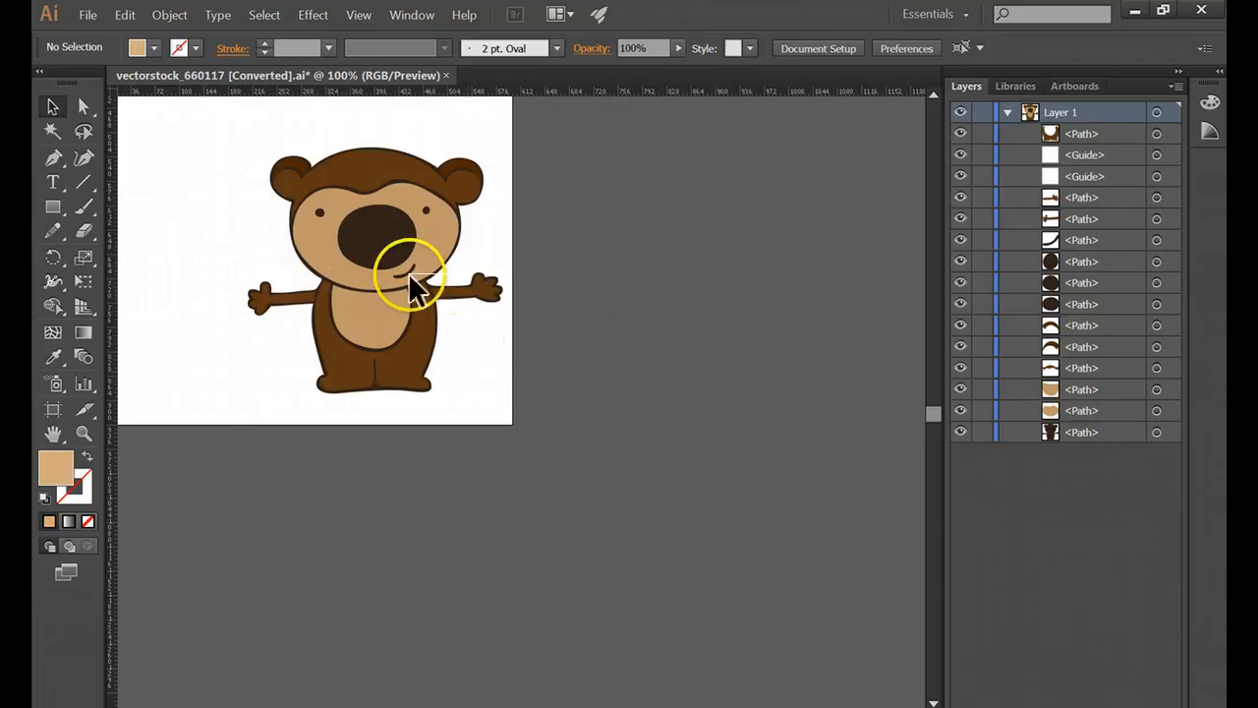
Move the tan face shape off the head to check what lies beneath it, and undo the move
{"action": "left_click", "coordinate": [432, 249]}
{"action": "left_click_drag", "start_coordinate": [435, 247], "coordinate": [244, 256]}
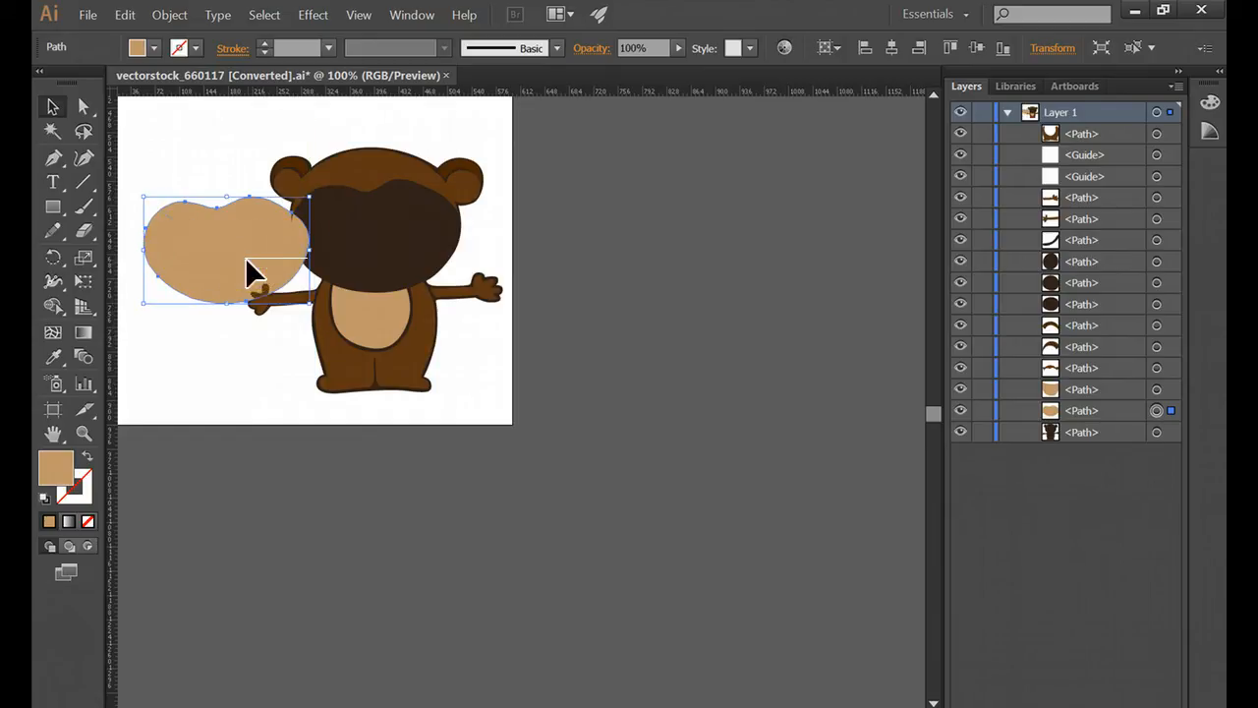
{"action": "key", "text": "ctrl+z"}
{"action": "key", "text": "ctrl+z"}
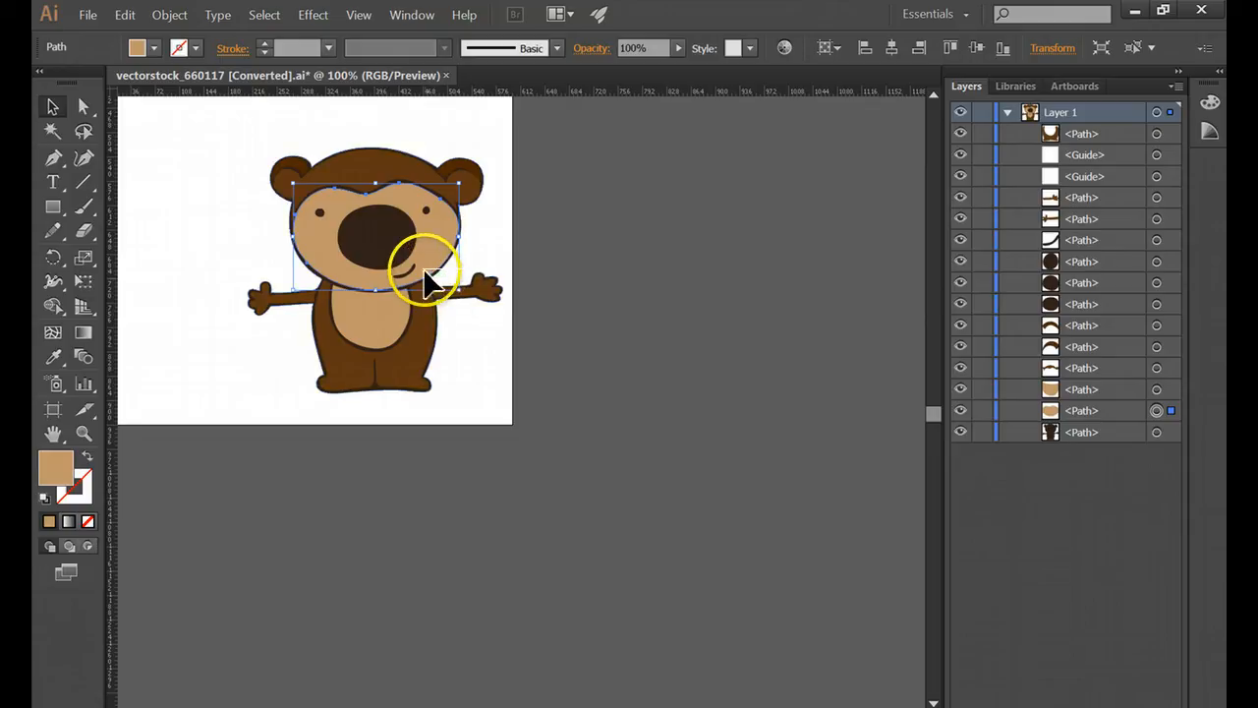
{"action": "left_click", "coordinate": [400, 246]}
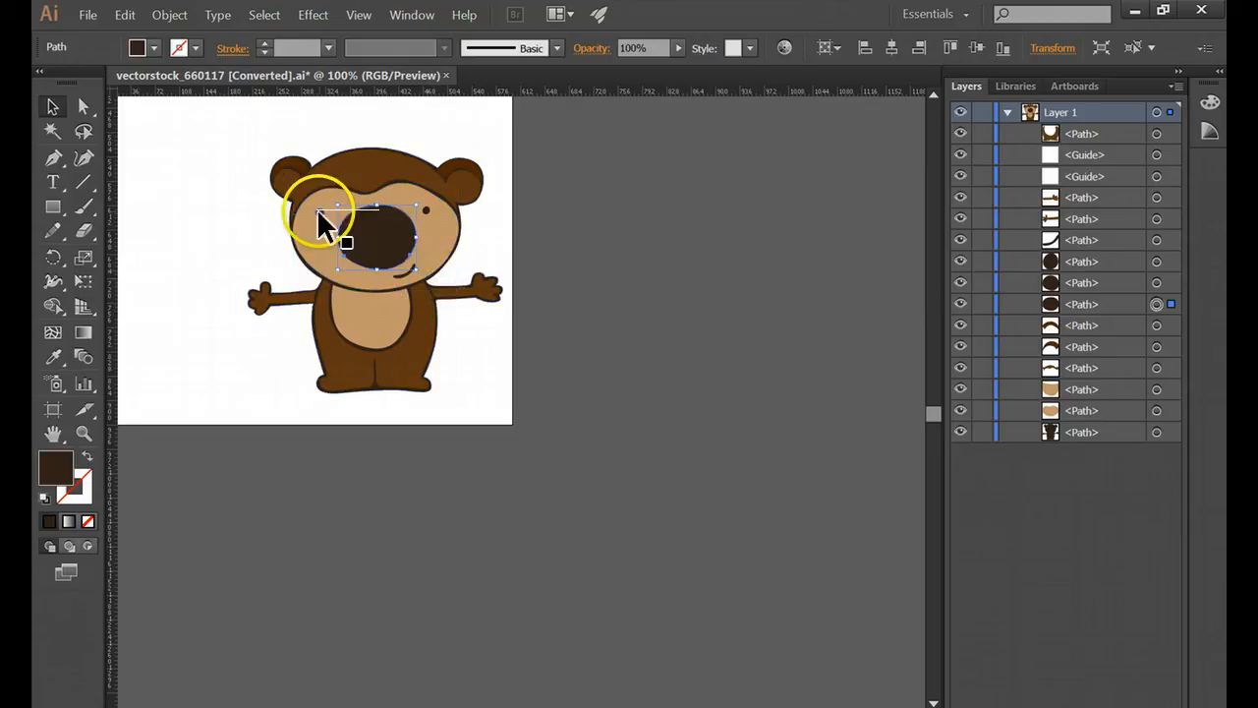
{"action": "left_click", "coordinate": [426, 209]}
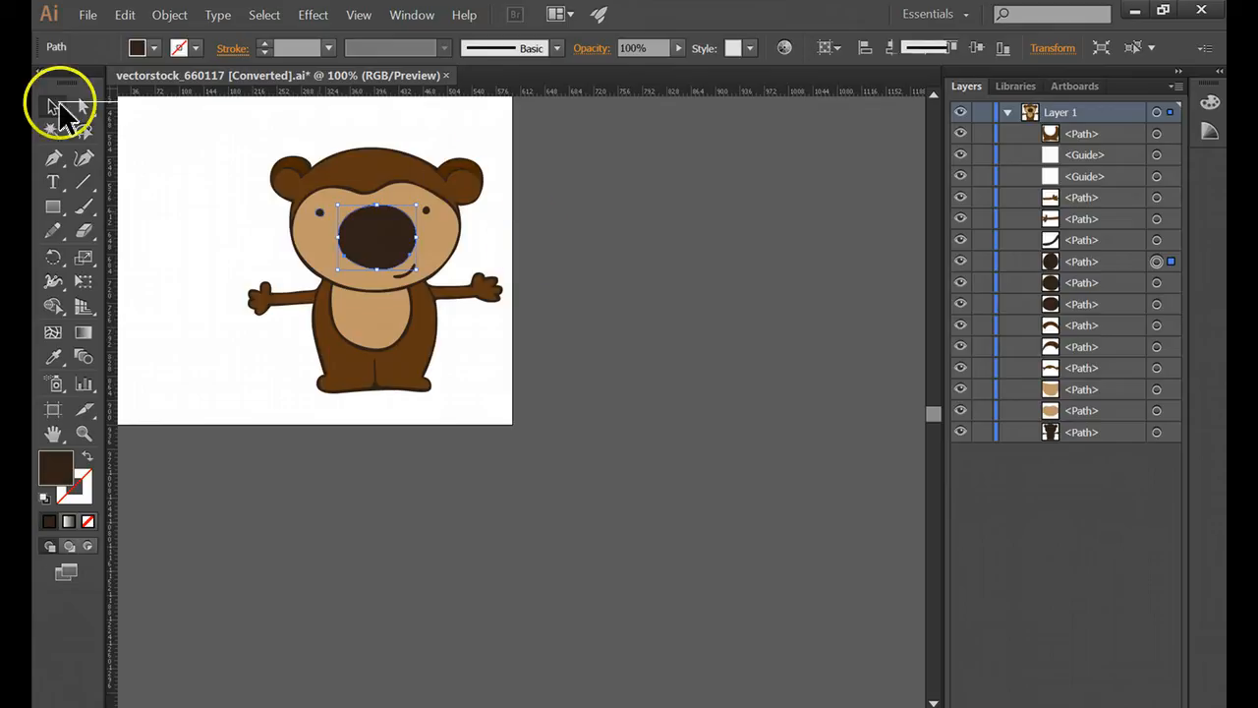
{"action": "left_click", "coordinate": [222, 17]}
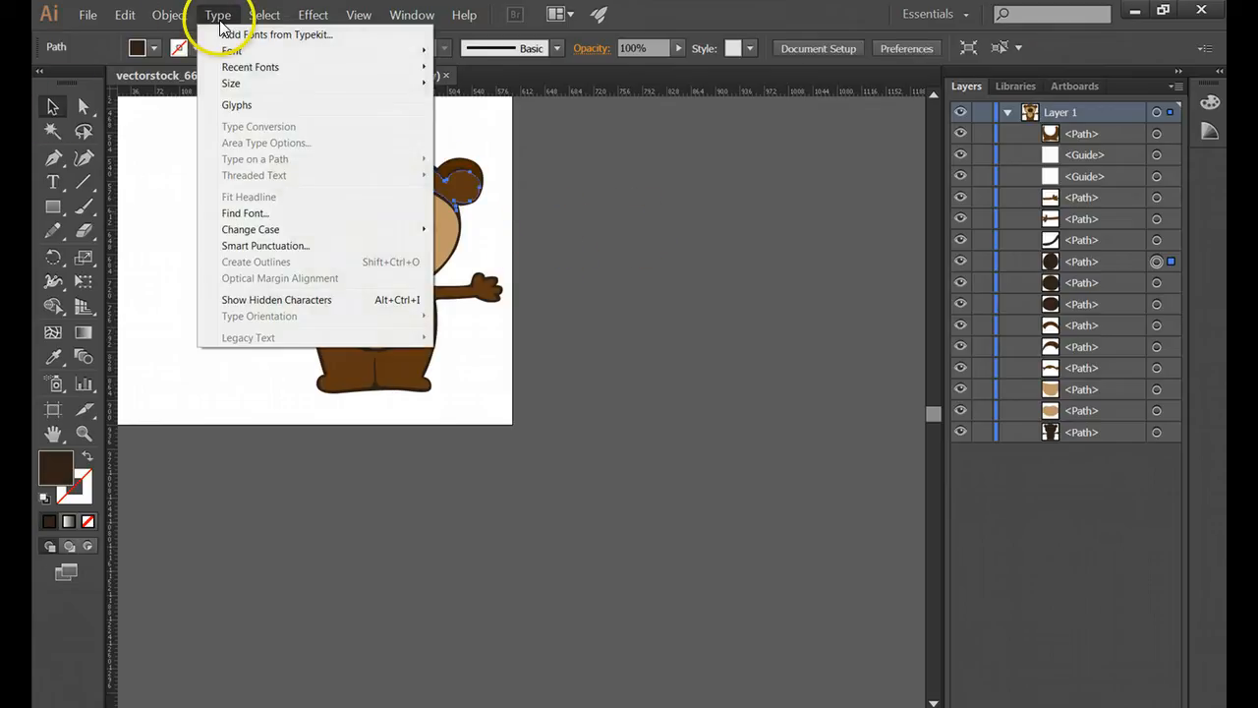
{"action": "left_click", "coordinate": [226, 18]}
{"action": "left_click", "coordinate": [275, 17]}
{"action": "left_click", "coordinate": [274, 24]}
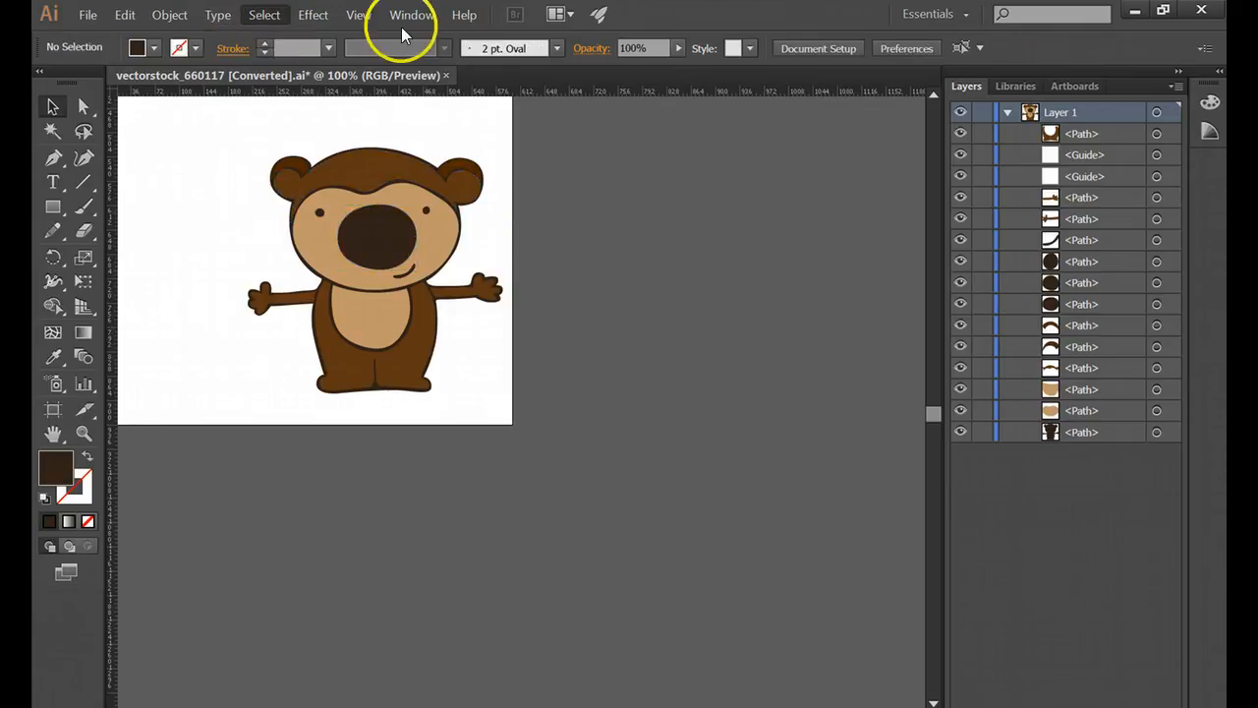
{"action": "left_click", "coordinate": [390, 254]}
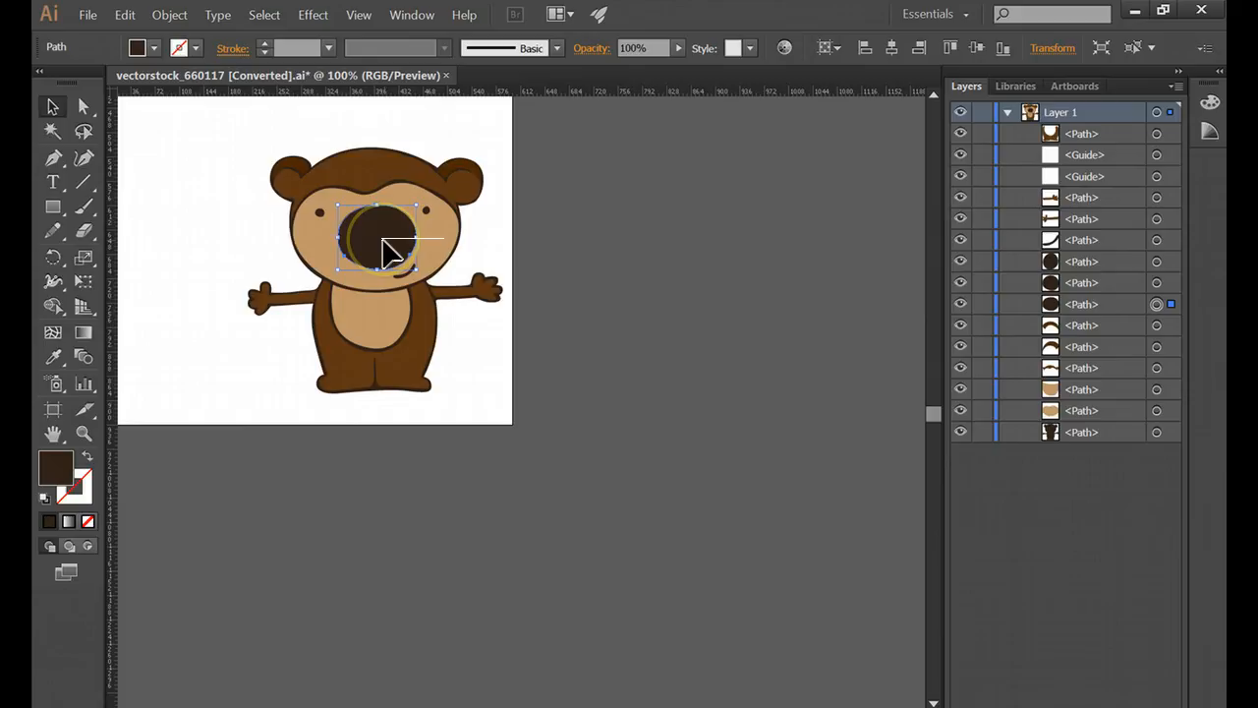
{"action": "left_click", "coordinate": [427, 208]}
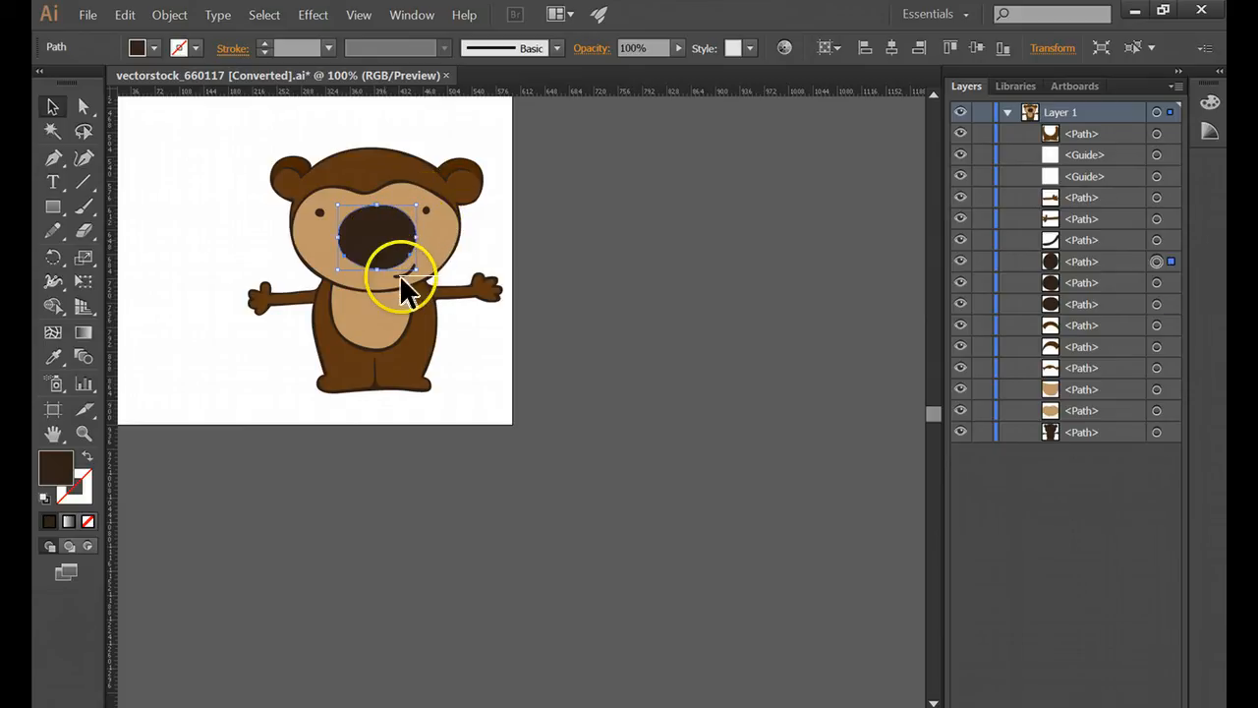
{"action": "left_click", "coordinate": [322, 213]}
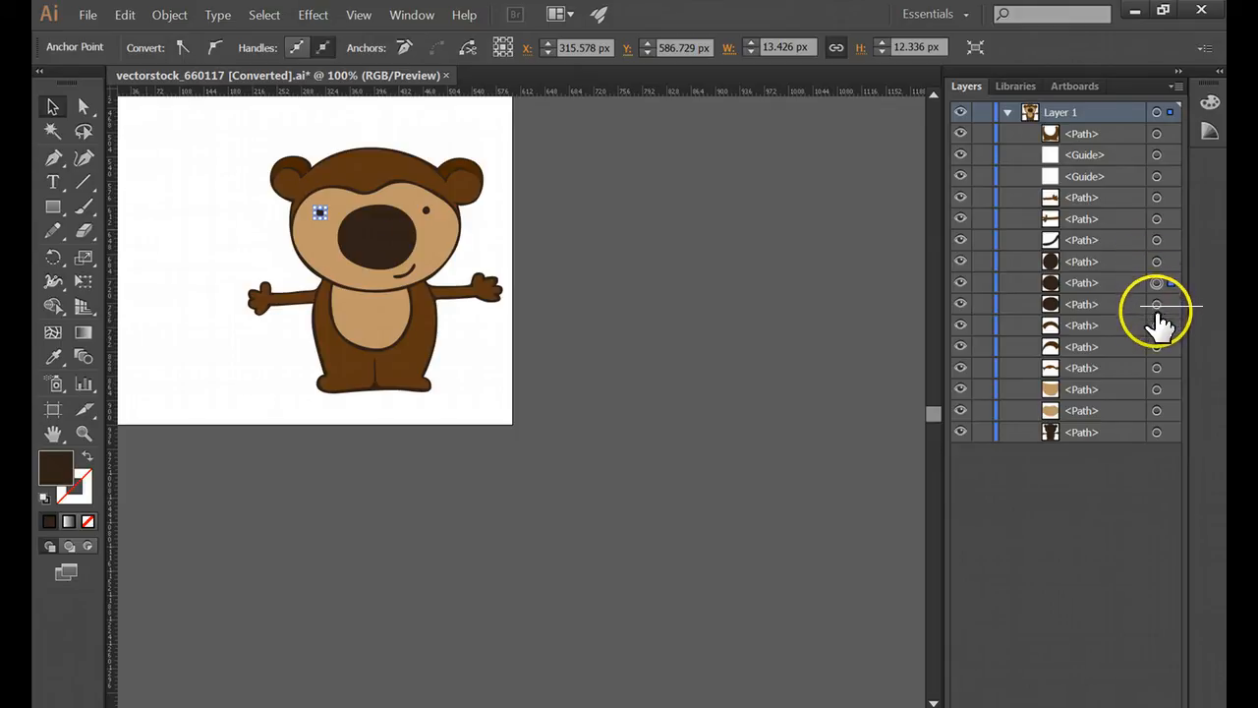
{"action": "left_click", "coordinate": [1155, 305]}
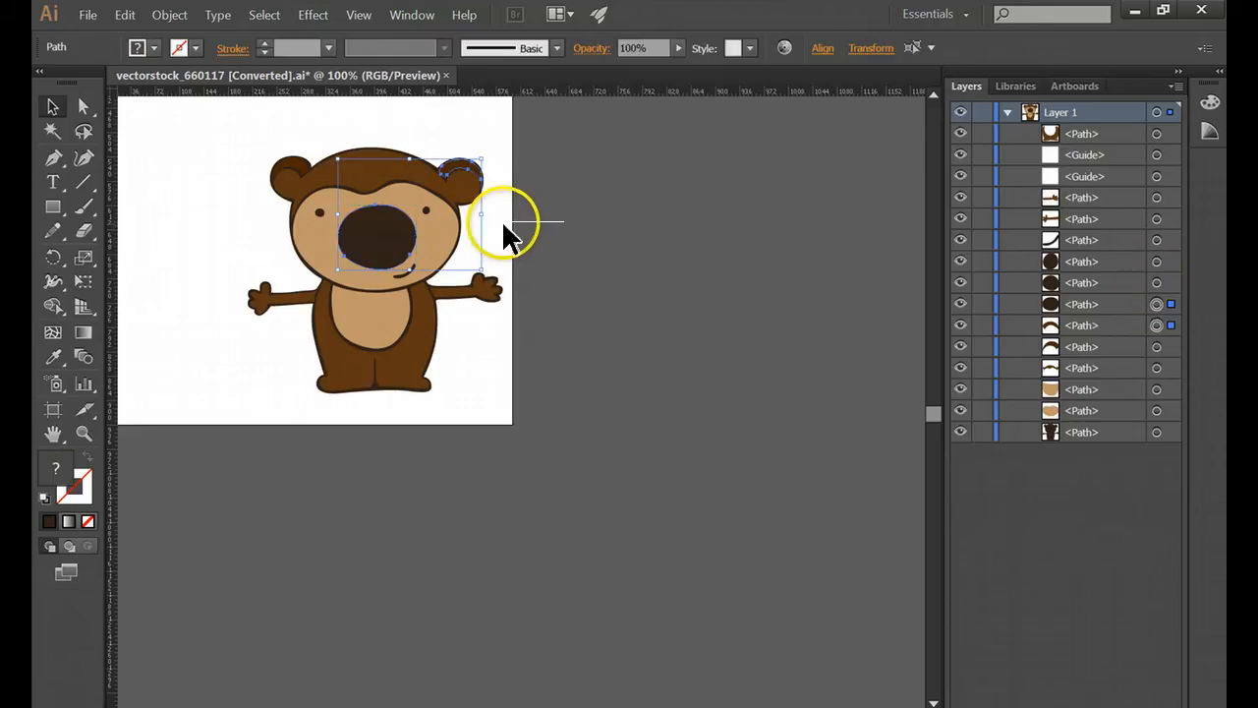
{"action": "left_click", "coordinate": [607, 222]}
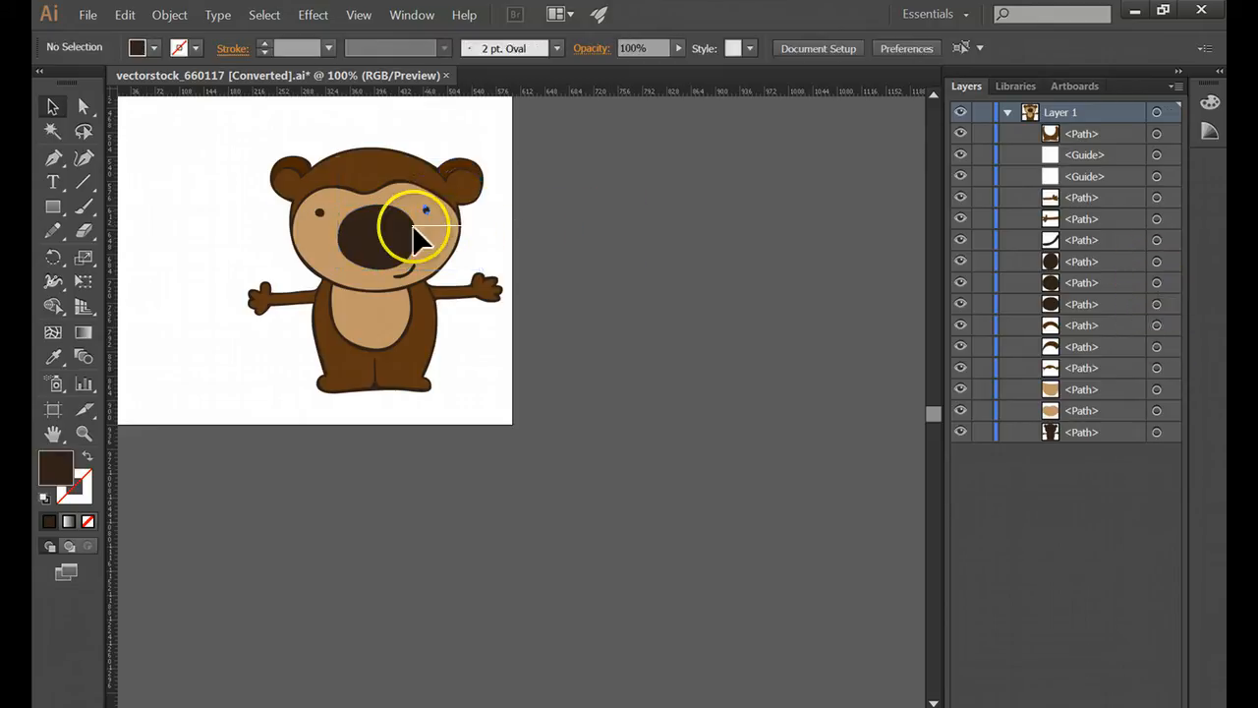
{"action": "left_click", "coordinate": [401, 242]}
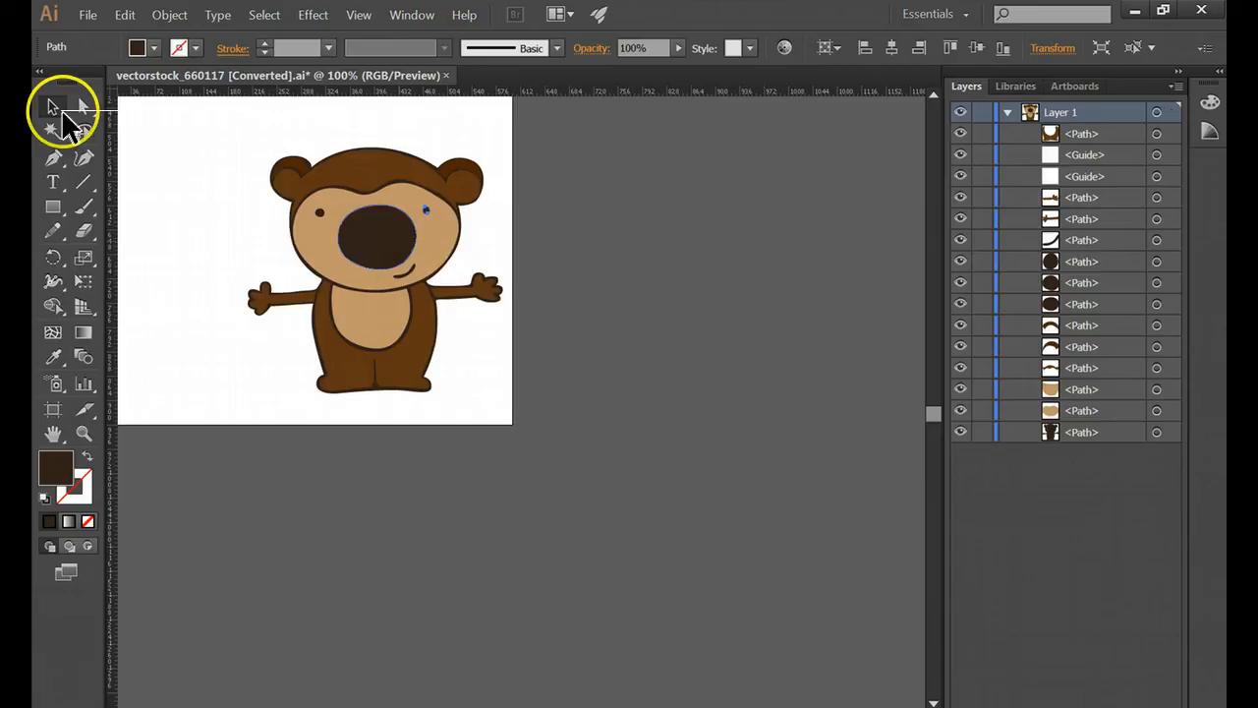
{"action": "left_click", "coordinate": [601, 200]}
{"action": "left_click_drag", "start_coordinate": [525, 241], "coordinate": [290, 246]}
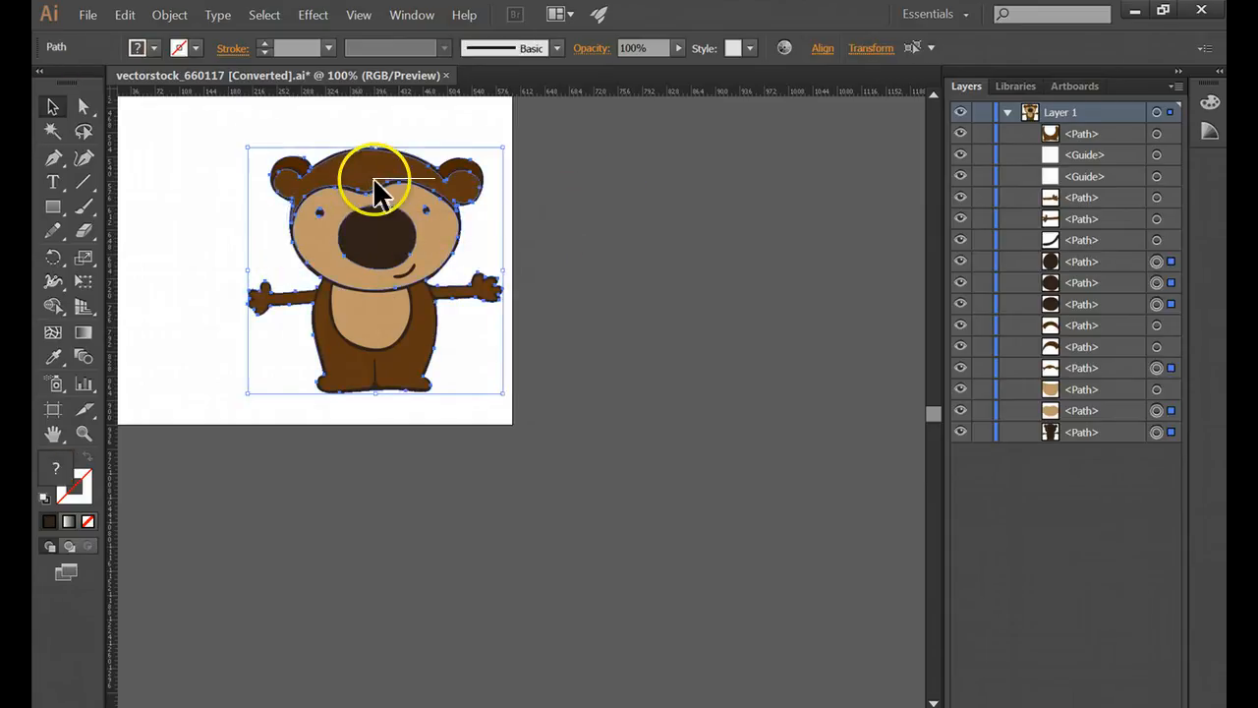
{"action": "right_click", "coordinate": [430, 241]}
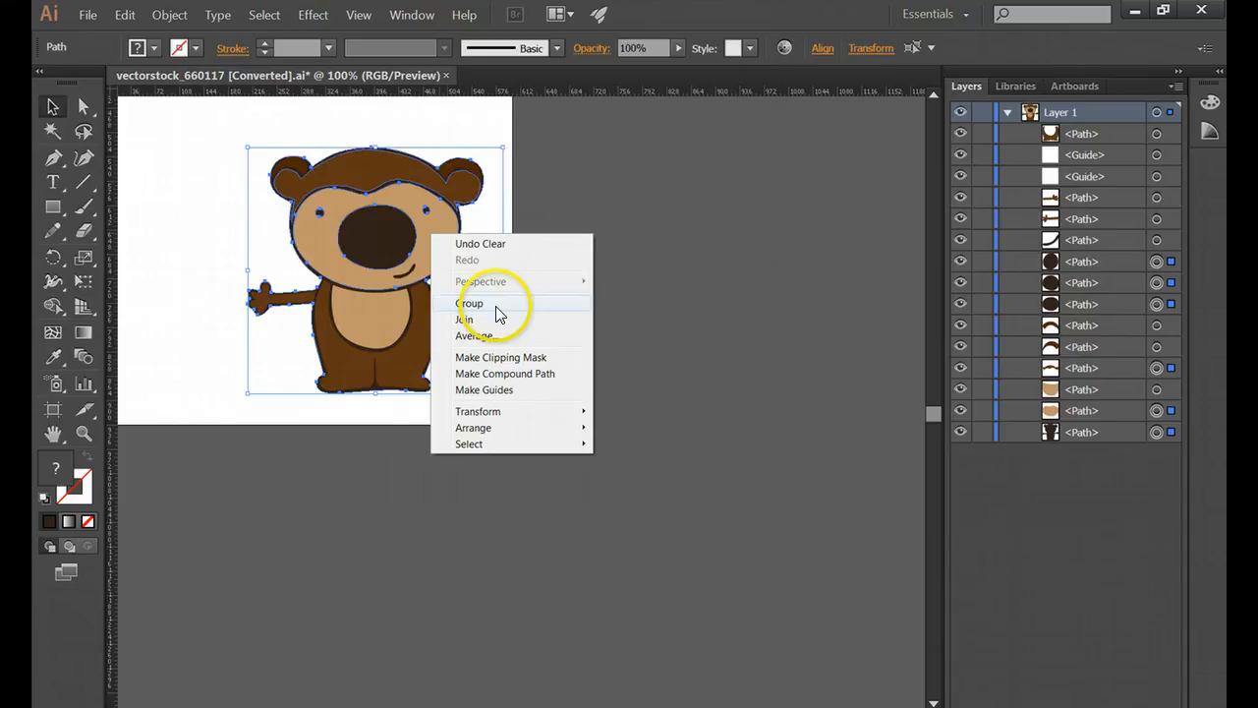
{"action": "left_click", "coordinate": [747, 286]}
{"action": "left_click", "coordinate": [749, 285]}
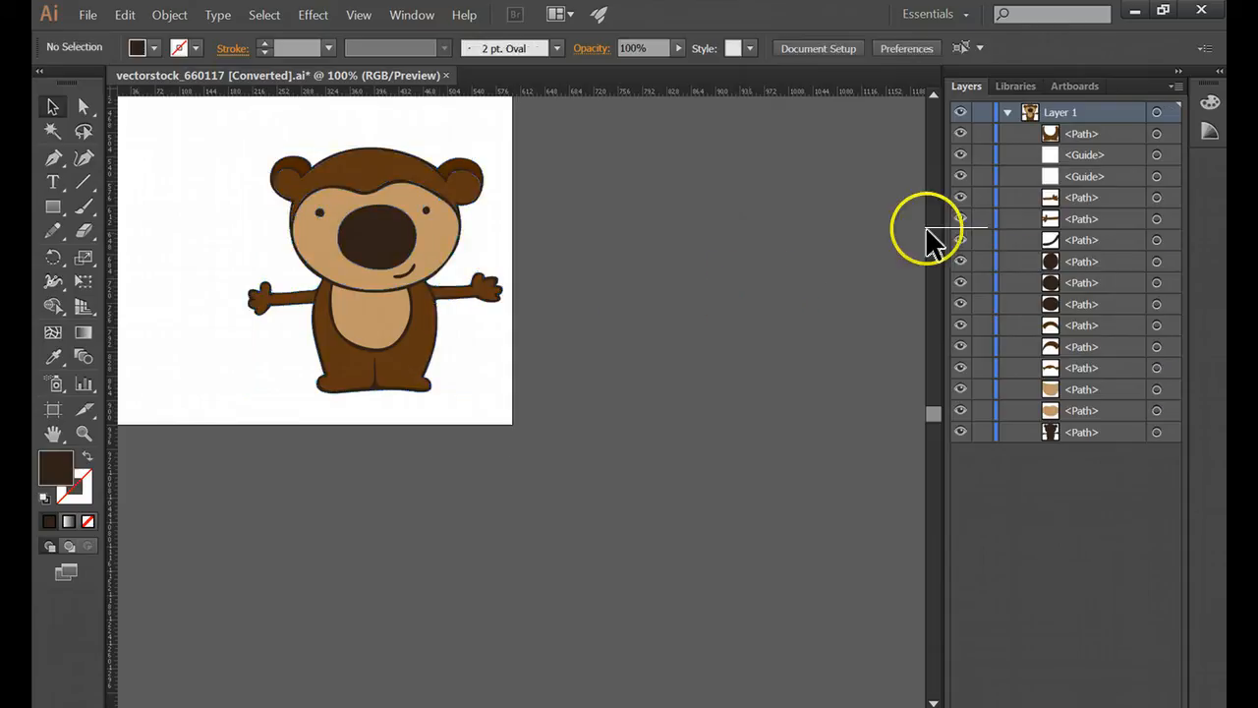
{"action": "left_click", "coordinate": [1155, 262]}
{"action": "left_click", "coordinate": [1155, 282], "text": "shift"}
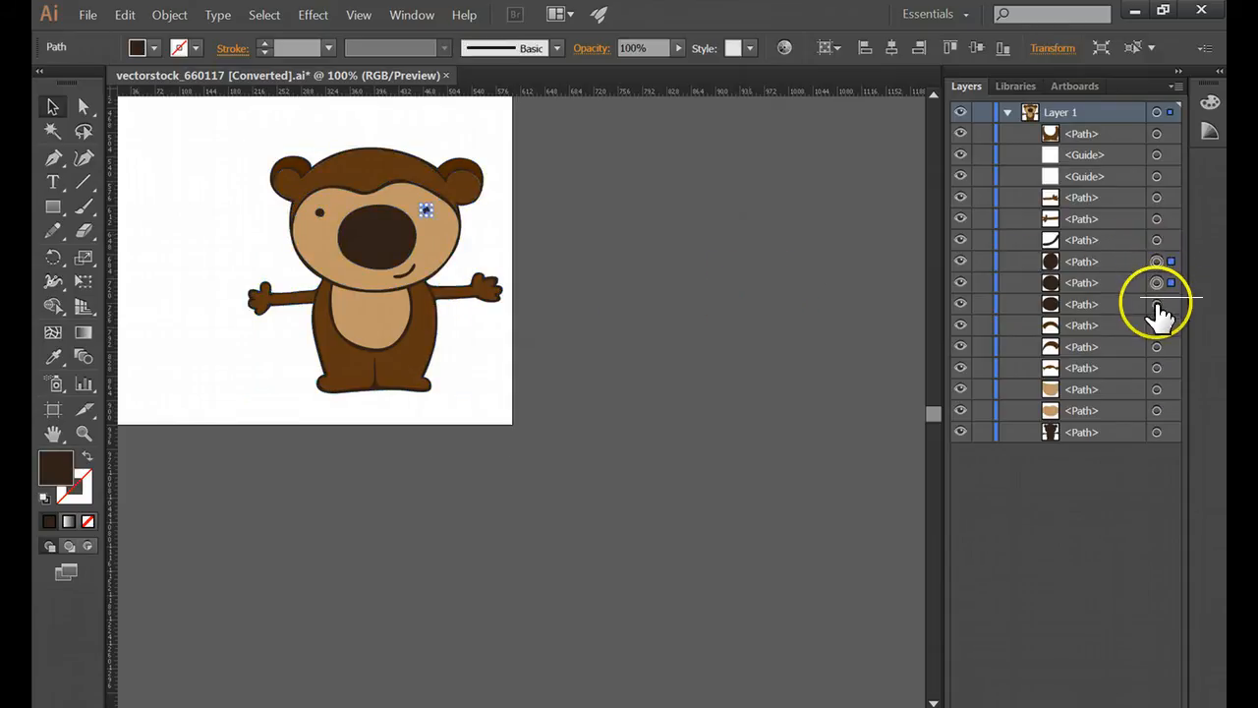
{"action": "mouse_move", "coordinate": [1159, 315]}
{"action": "left_mouse_down"}
{"action": "mouse_move", "coordinate": [1134, 373]}
{"action": "mouse_move", "coordinate": [1151, 339]}
{"action": "mouse_move", "coordinate": [1145, 315]}
{"action": "mouse_move", "coordinate": [1157, 314]}
{"action": "left_mouse_up"}
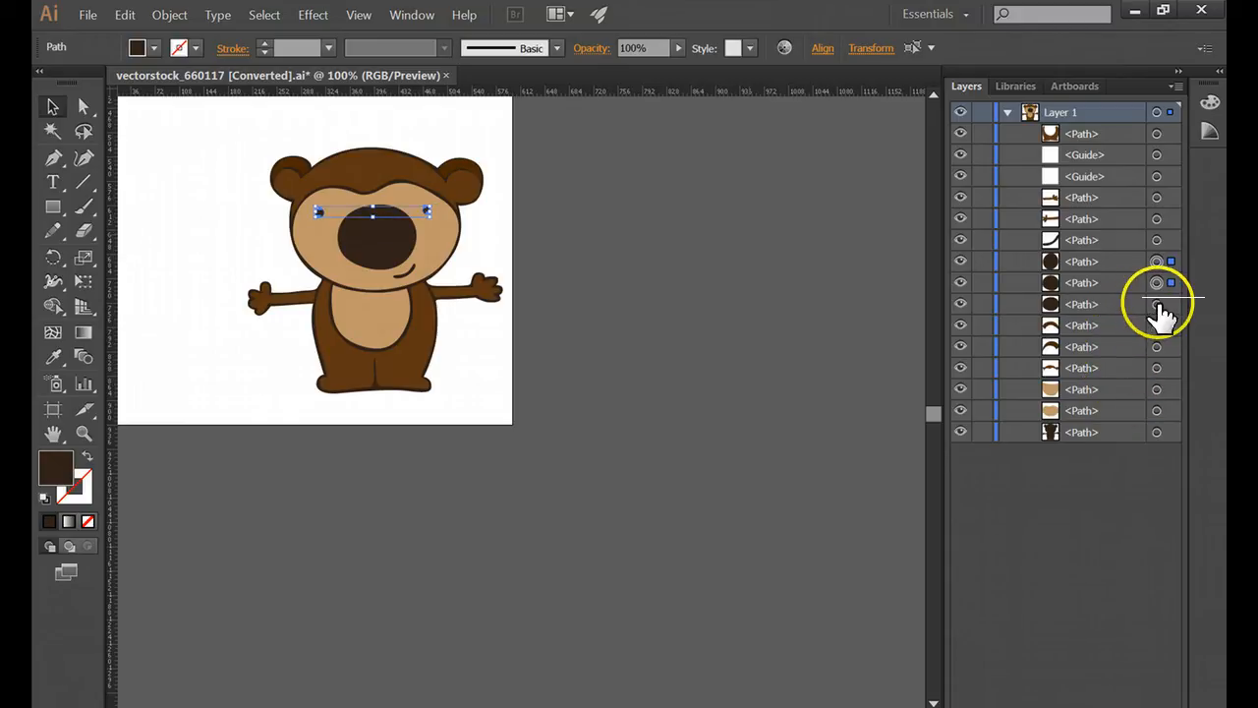
{"action": "left_click", "coordinate": [550, 260]}
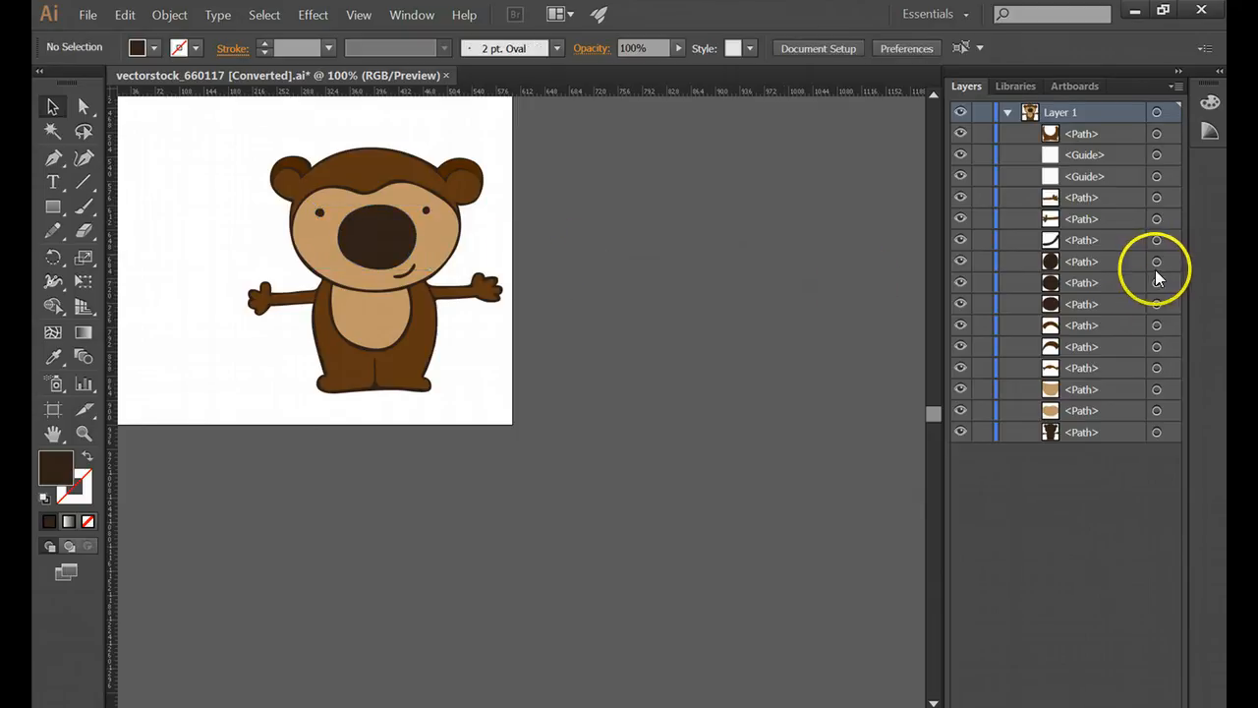
Select both eyes, the nose and the tan face shape, and cut the nose out of the face with Shape Builder
{"action": "left_click_drag", "start_coordinate": [1157, 262], "coordinate": [1161, 315]}
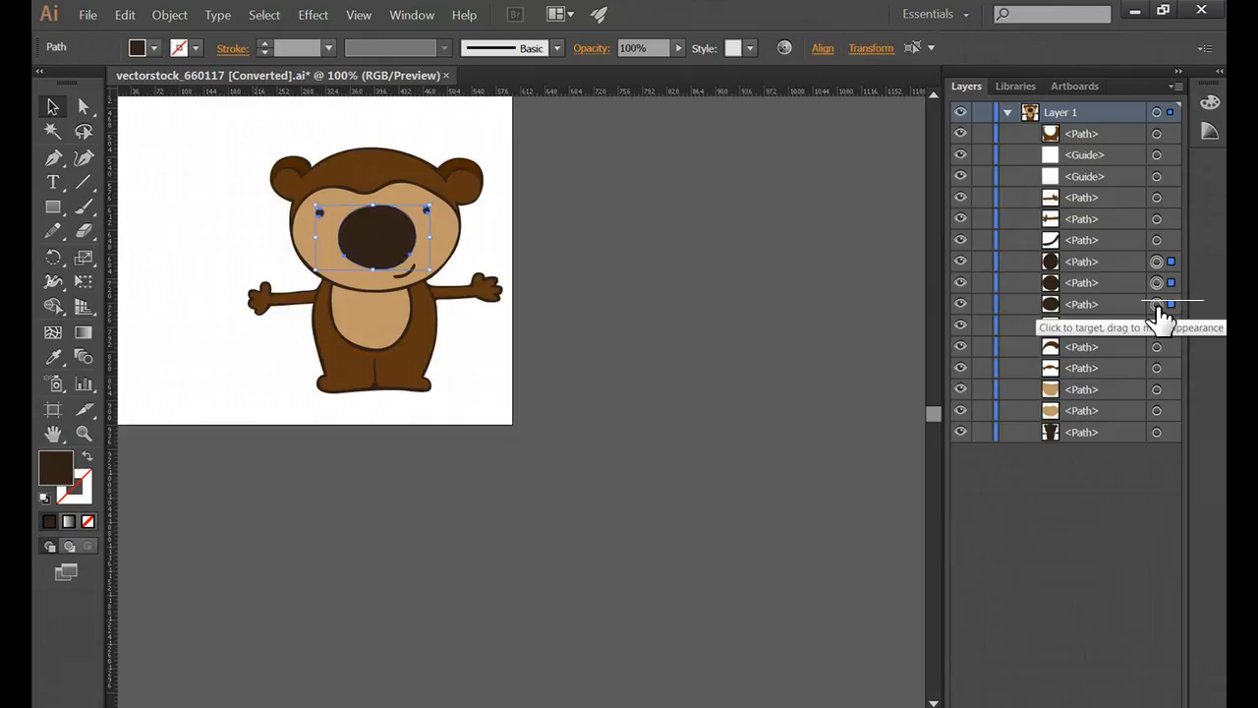
{"action": "left_click", "coordinate": [1157, 409], "text": "shift"}
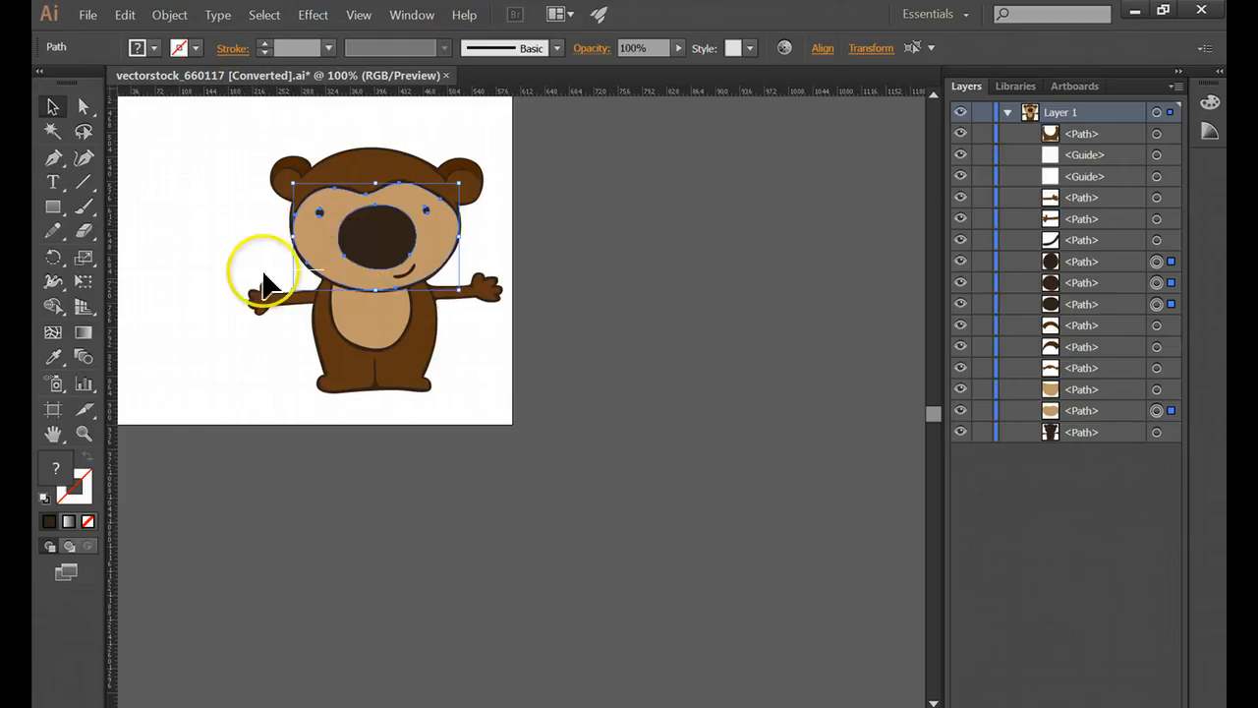
{"action": "left_click", "coordinate": [53, 306]}
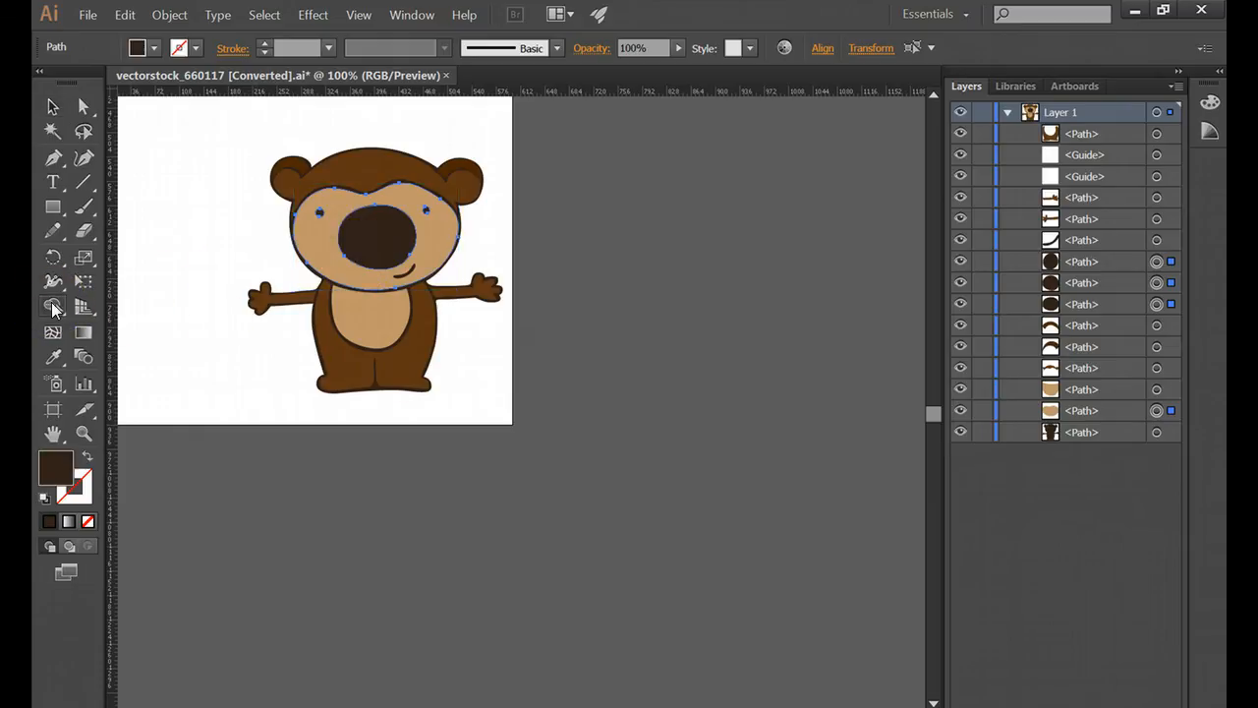
{"action": "left_click", "coordinate": [53, 309]}
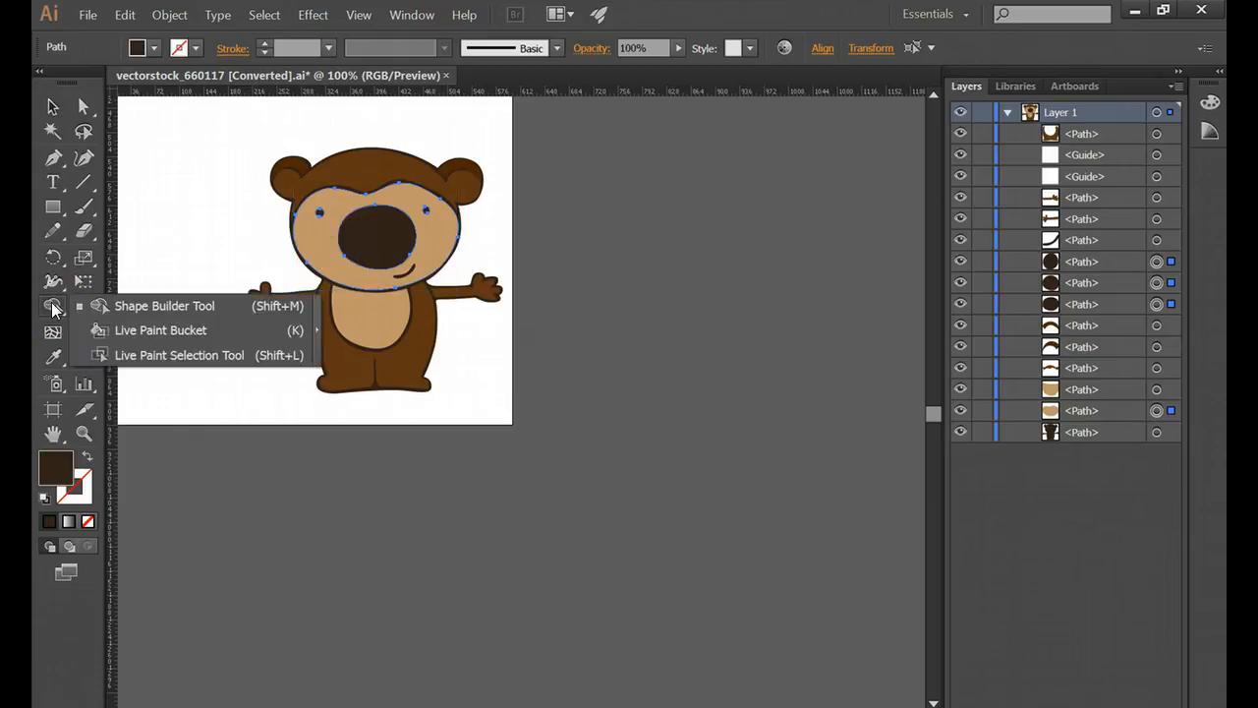
{"action": "left_click", "coordinate": [214, 311]}
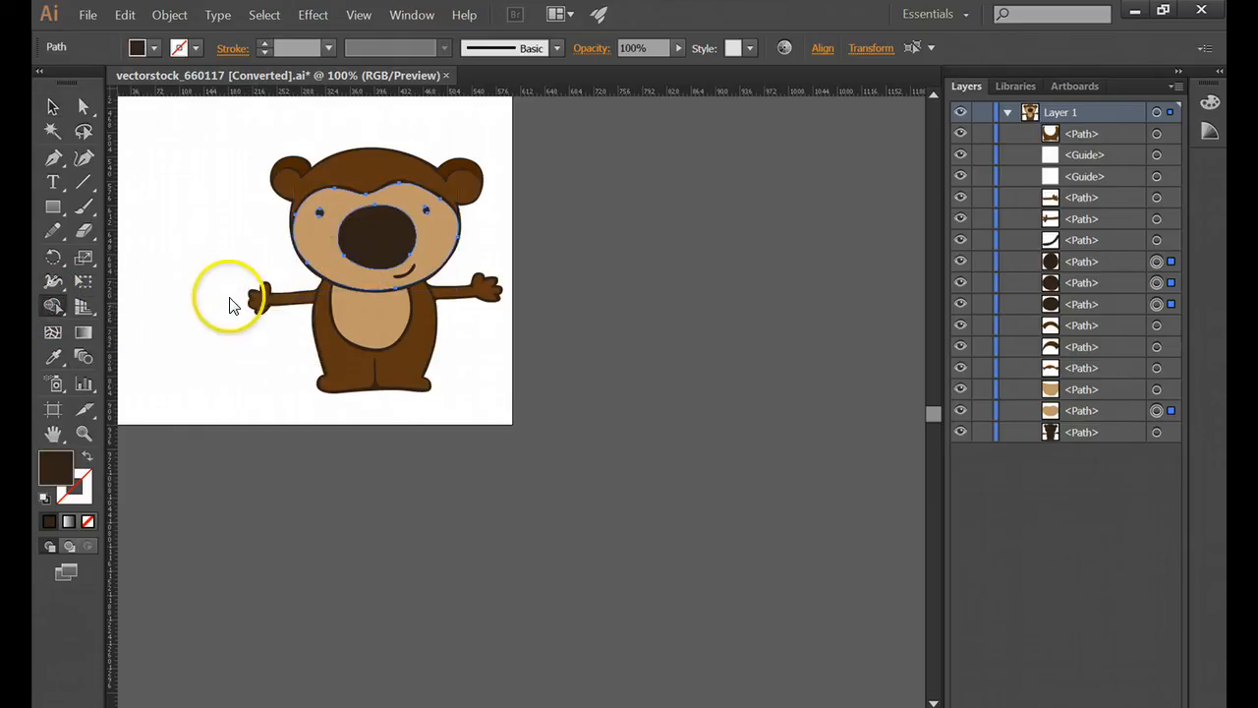
{"action": "left_click", "coordinate": [391, 240]}
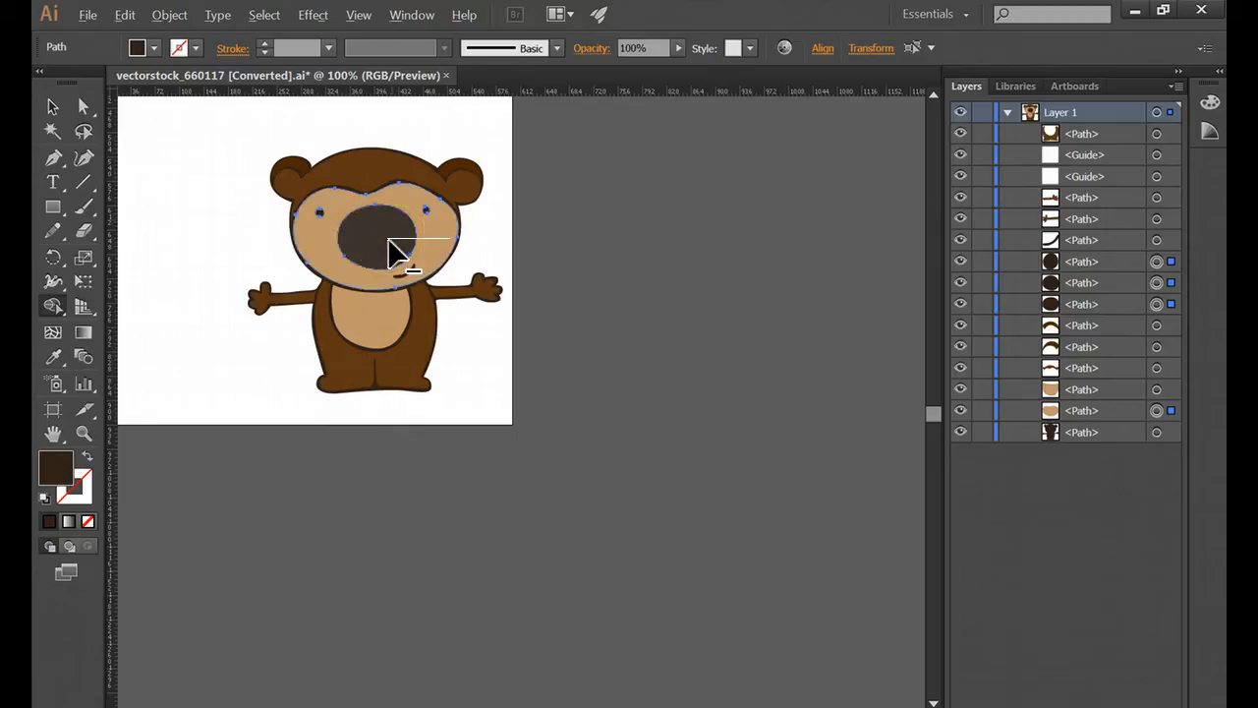
{"action": "left_click", "coordinate": [389, 240], "text": "alt"}
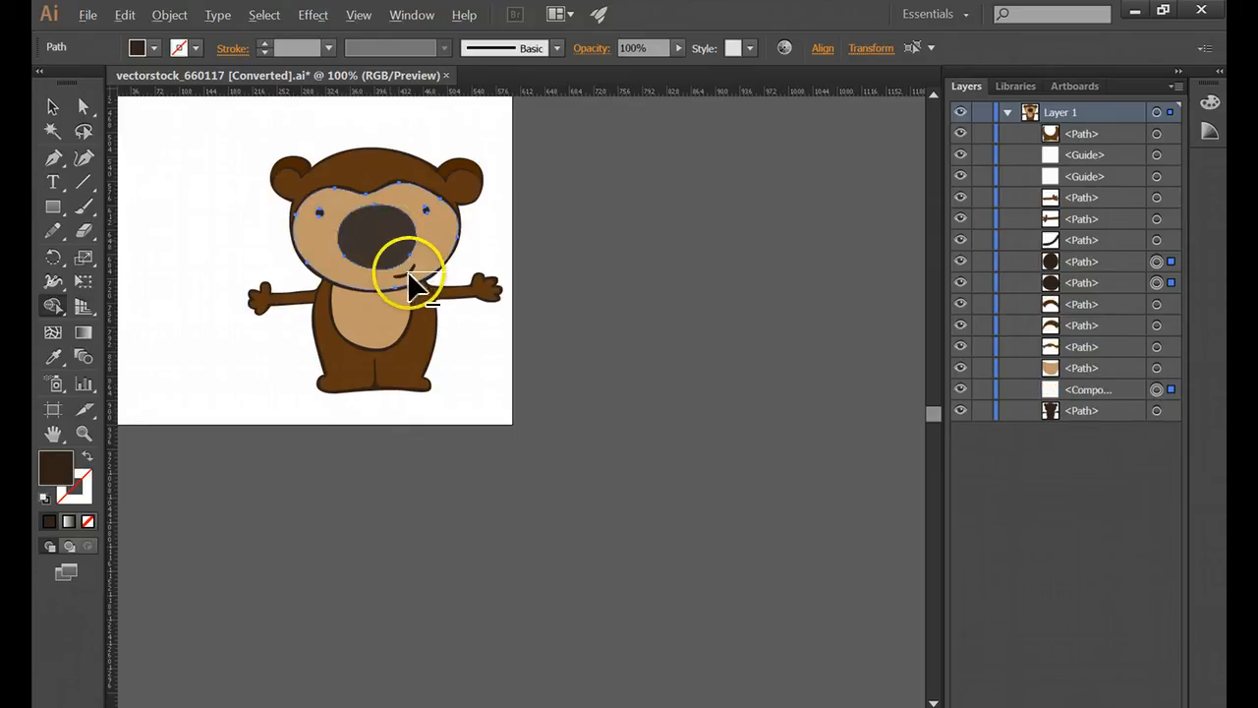
Try to cut both eyes out of the tan face shape with Shape Builder, and undo the attempt
{"action": "left_click", "coordinate": [425, 209], "text": "alt"}
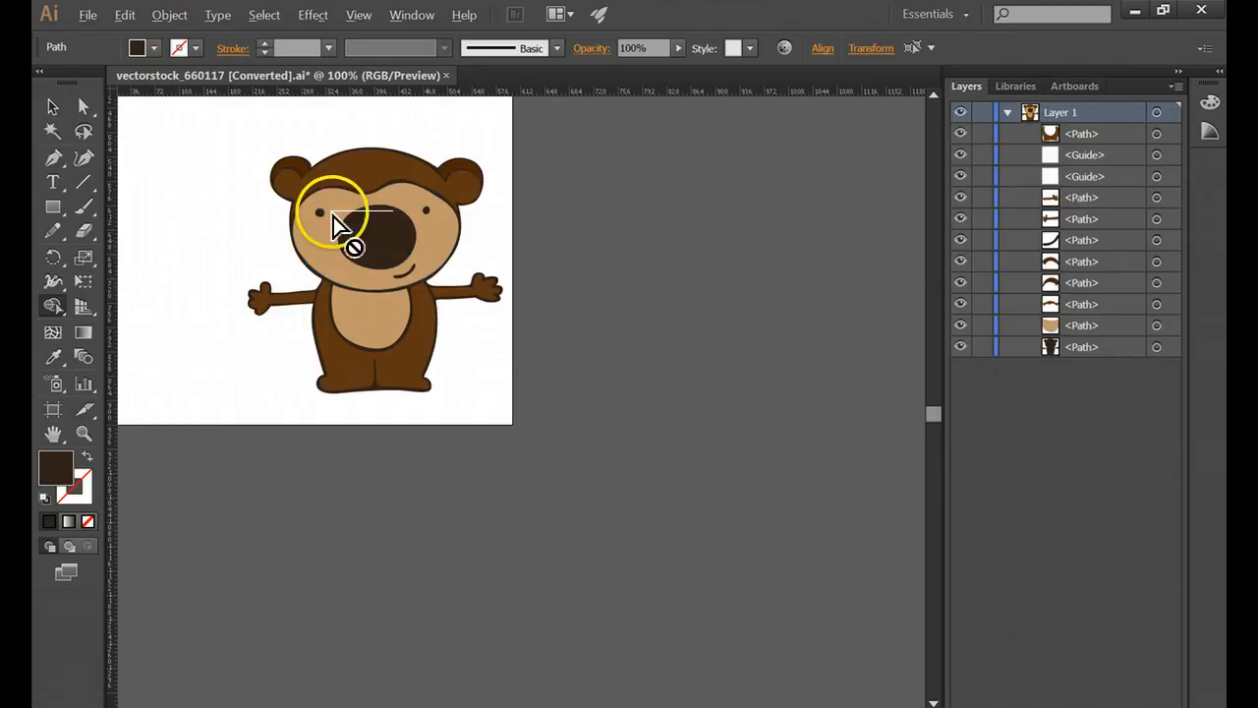
{"action": "left_click", "coordinate": [318, 214], "text": "alt"}
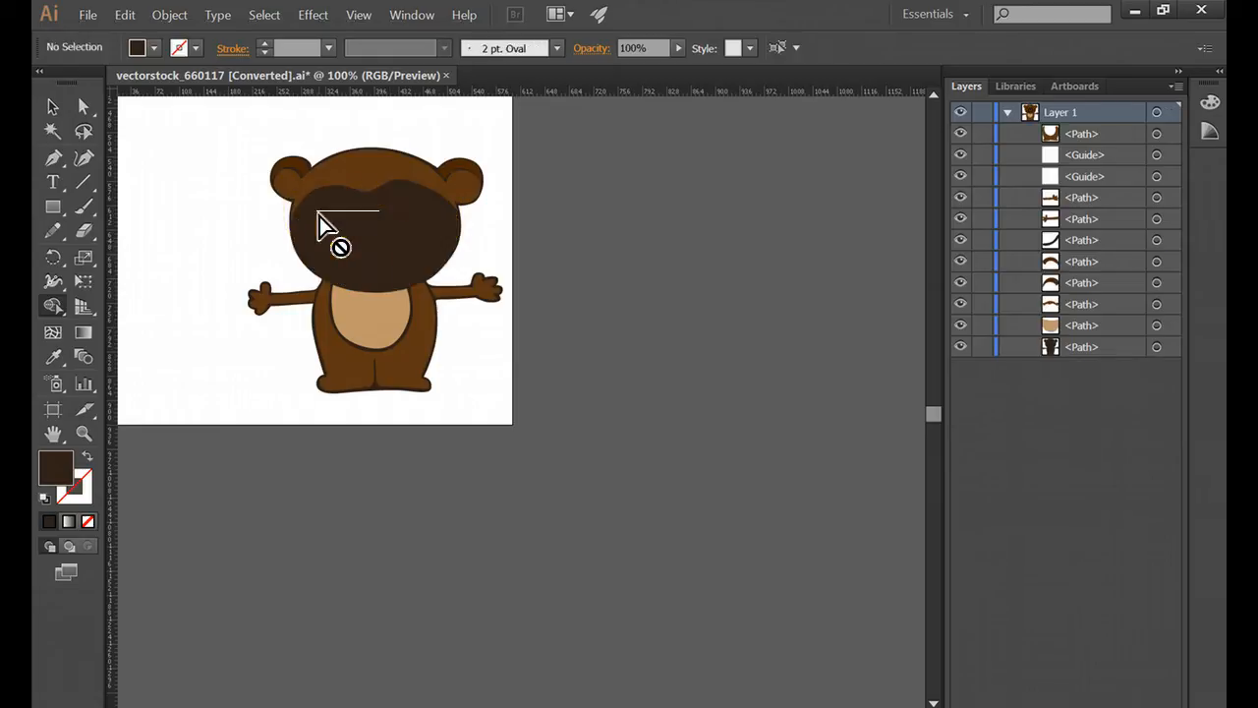
{"action": "left_click", "coordinate": [459, 295], "text": "alt"}
{"action": "key", "text": "ctrl+z"}
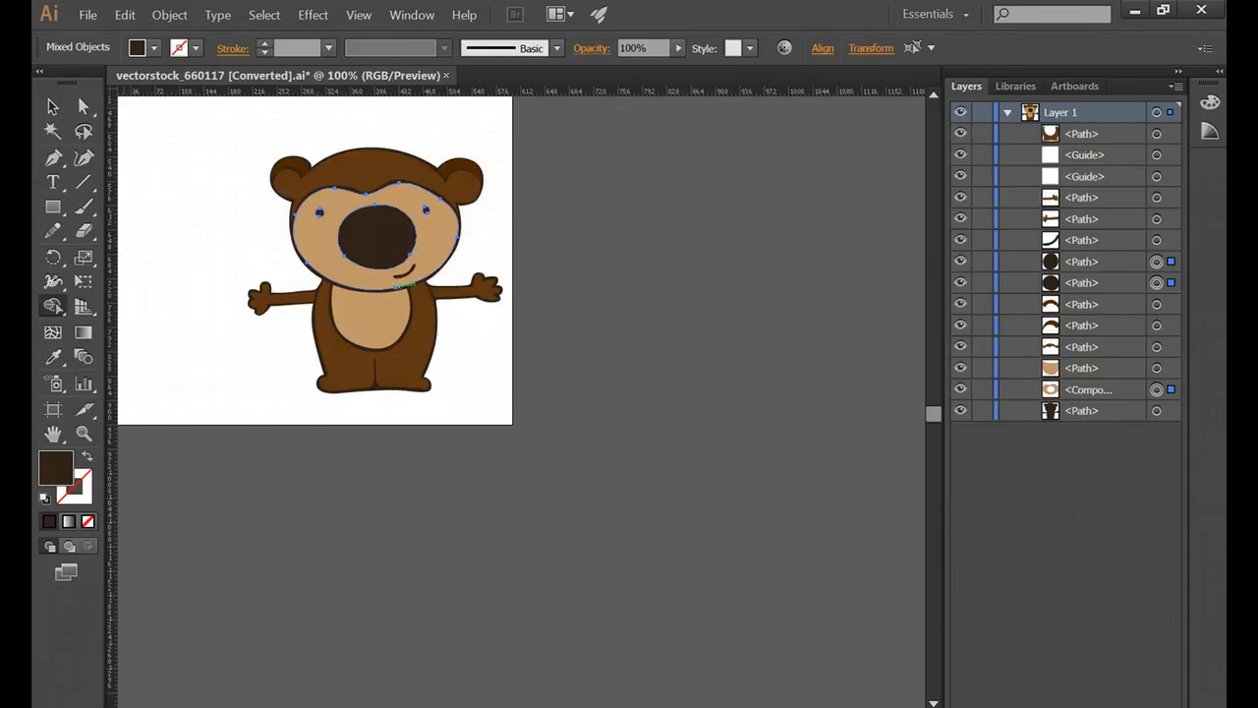
Enlarge the artwork to 200% and add the mouth to the selected eyes, nose and tan face shape
{"action": "left_click", "coordinate": [1163, 10]}
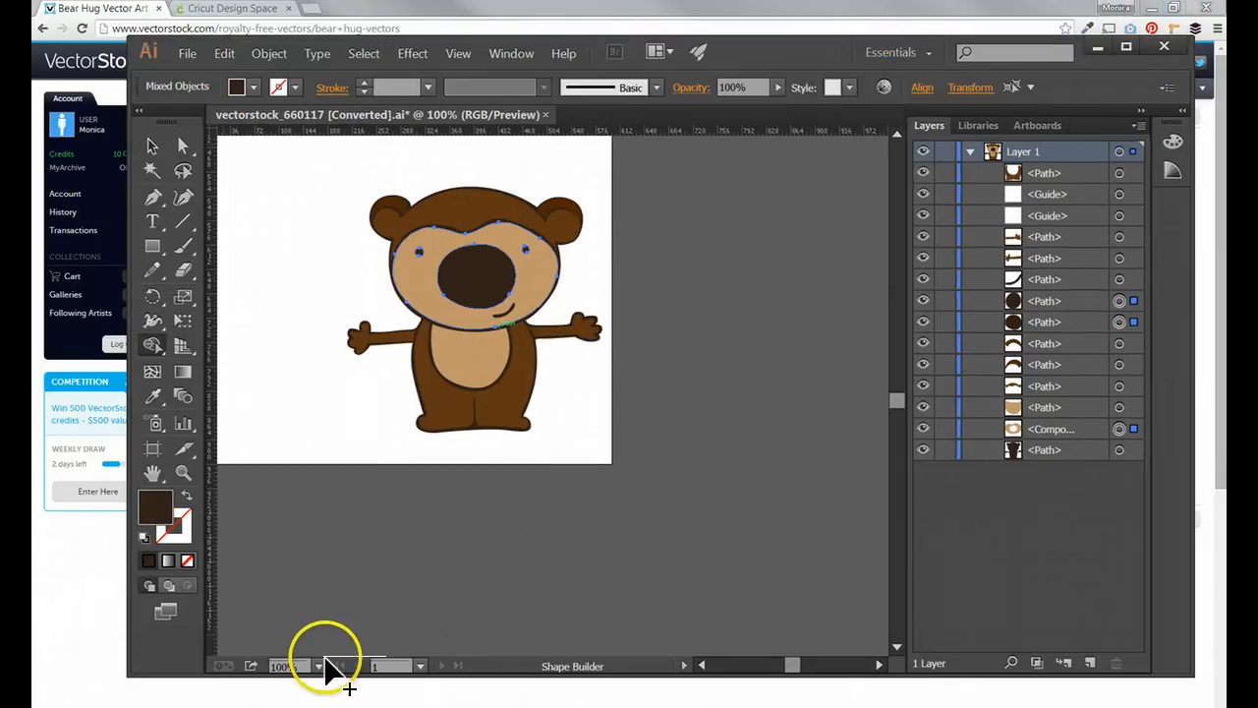
{"action": "left_click", "coordinate": [318, 666]}
{"action": "left_click", "coordinate": [359, 351]}
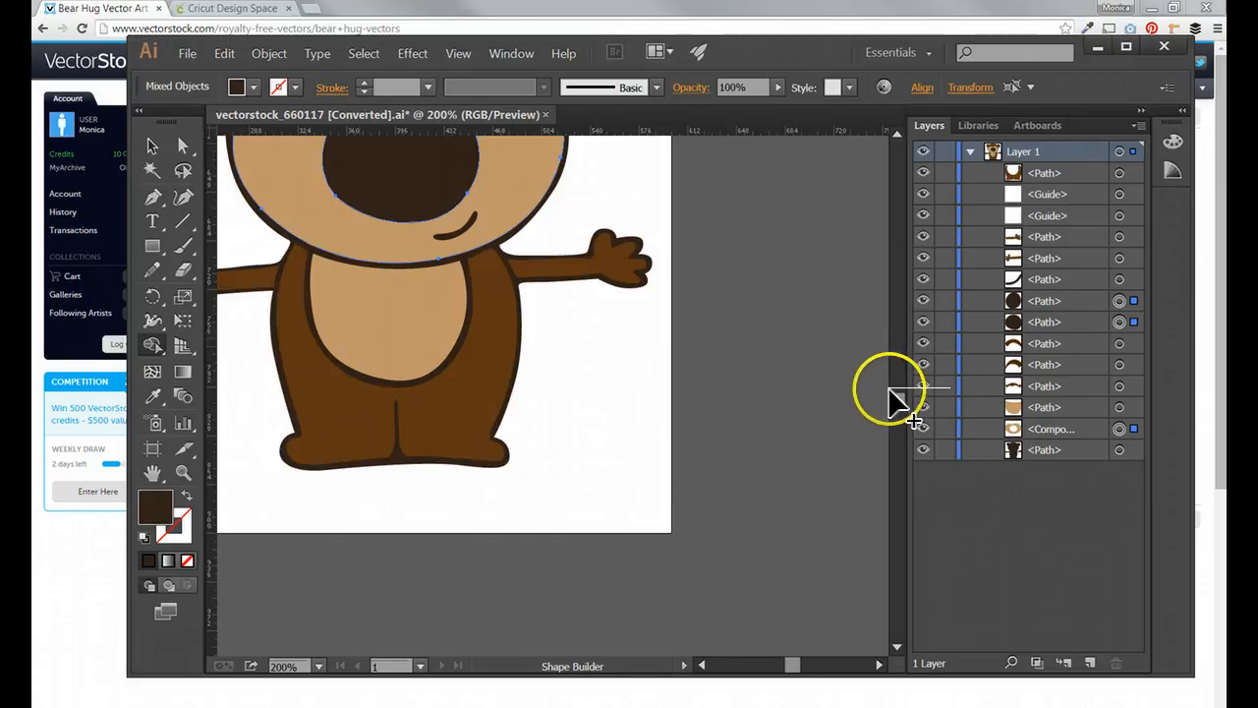
{"action": "left_click_drag", "start_coordinate": [895, 404], "coordinate": [895, 398]}
{"action": "left_click", "coordinate": [478, 332]}
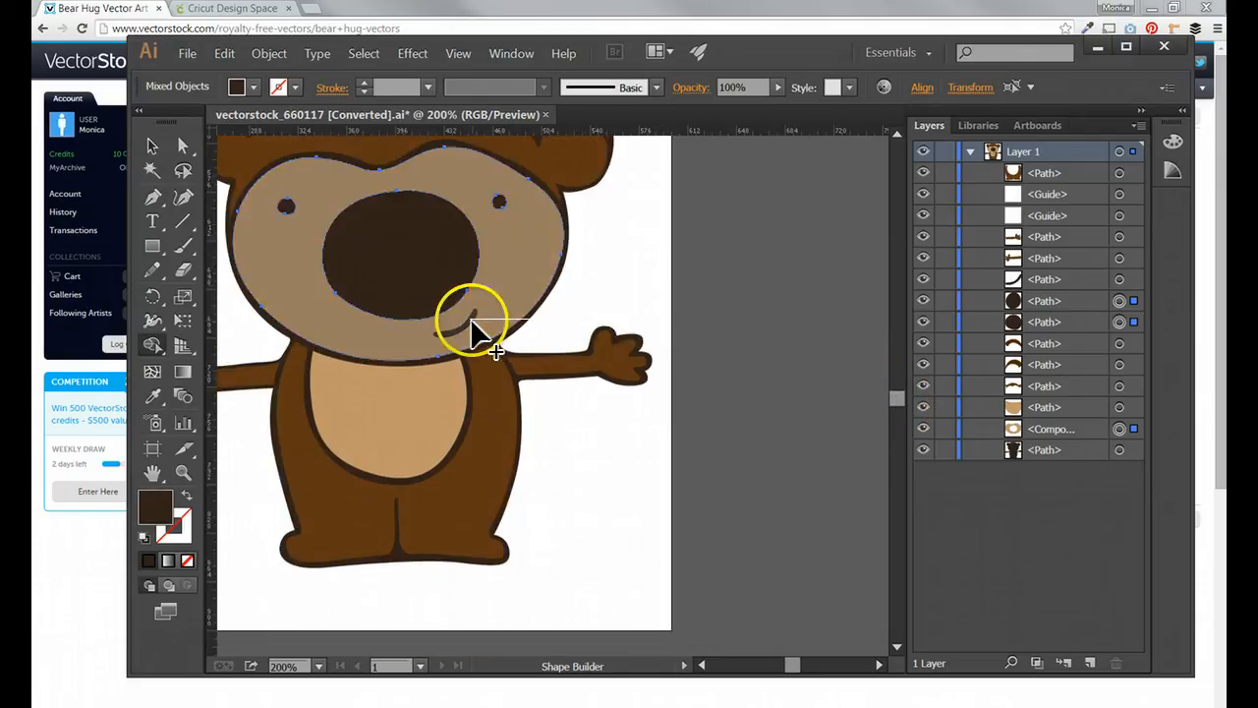
{"action": "left_click", "coordinate": [151, 150]}
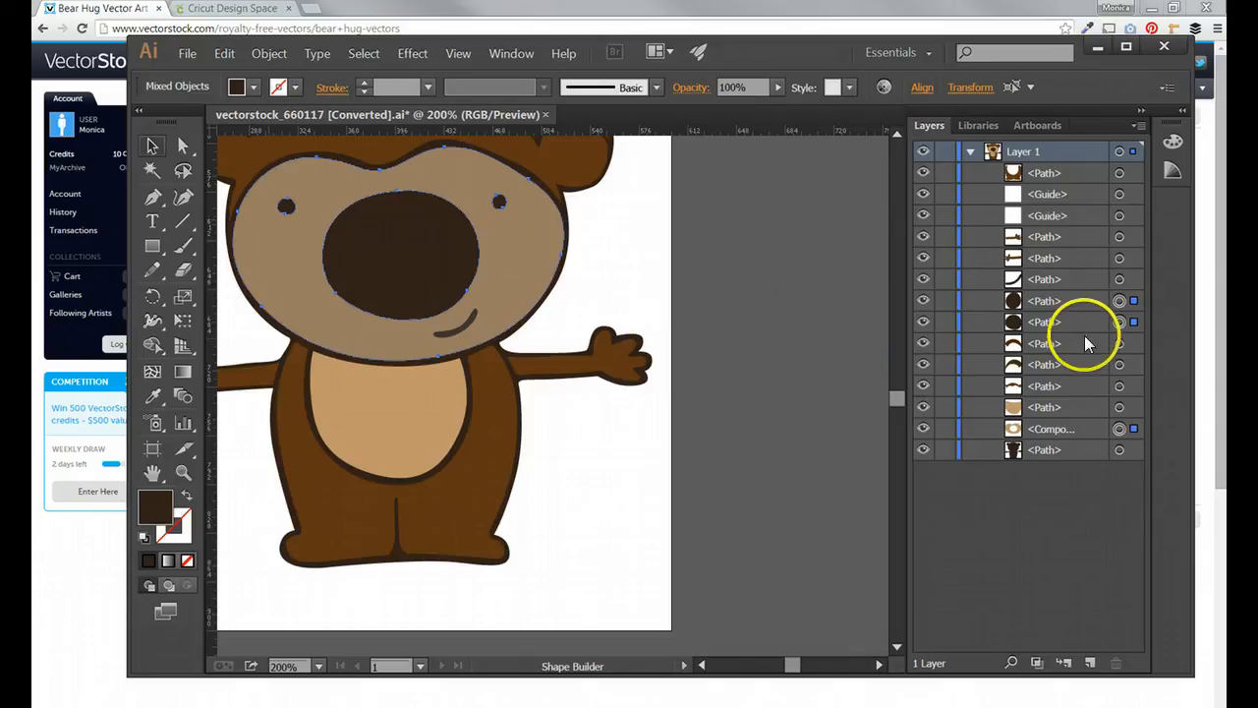
{"action": "left_click", "coordinate": [1120, 425]}
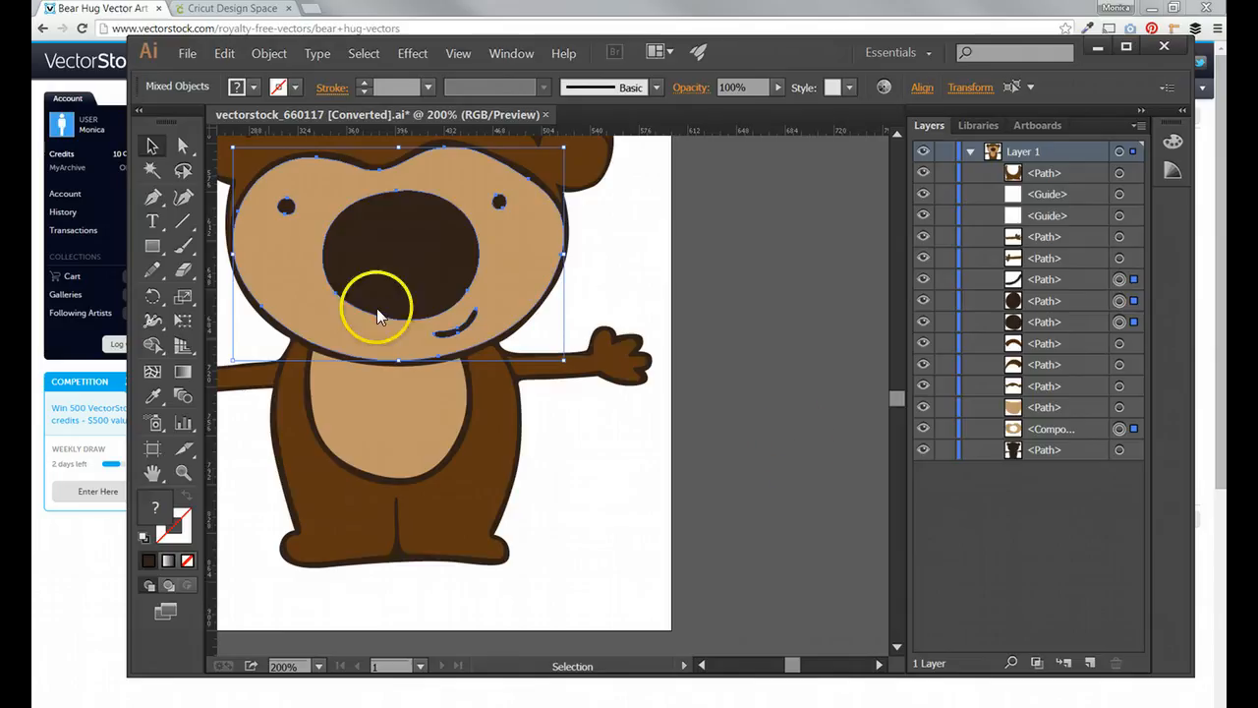
Try to cut the nose, mouth and both eyes out of the tan face with Shape Builder, and undo the attempt
{"action": "left_click", "coordinate": [154, 345]}
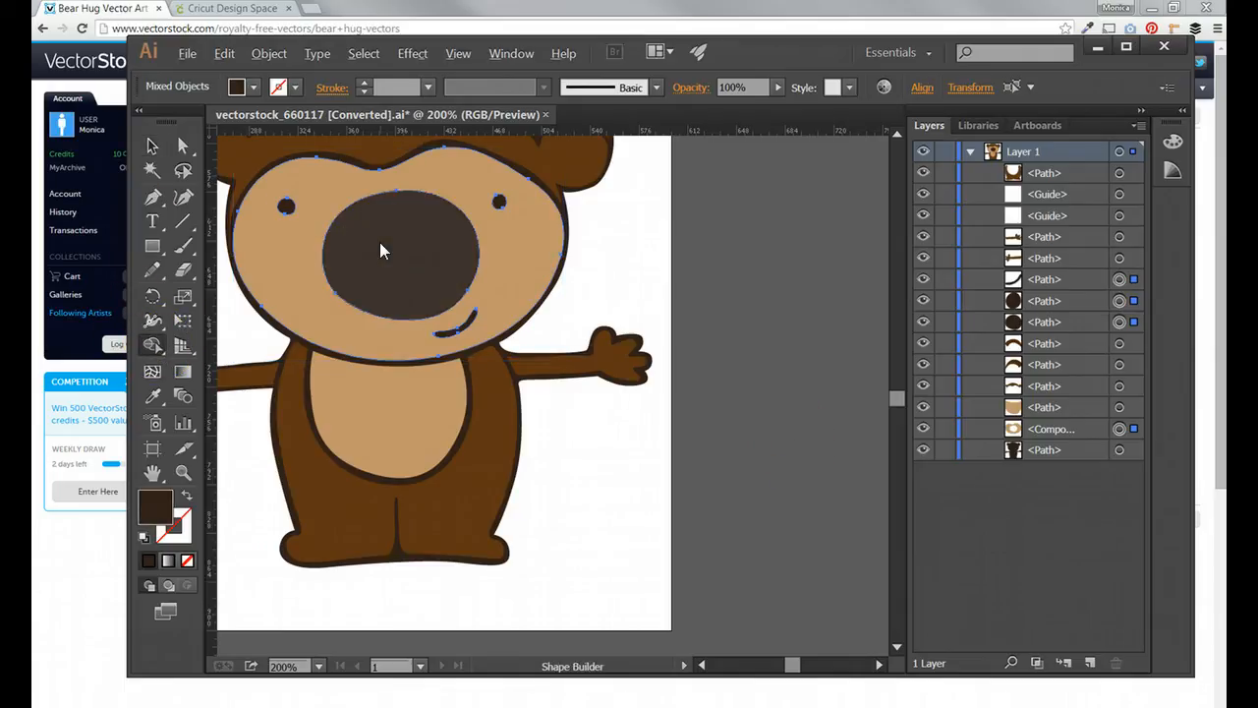
{"action": "mouse_move", "coordinate": [403, 247]}
{"action": "left_mouse_down"}
{"action": "mouse_move", "coordinate": [442, 319]}
{"action": "mouse_move", "coordinate": [469, 322]}
{"action": "left_mouse_up"}
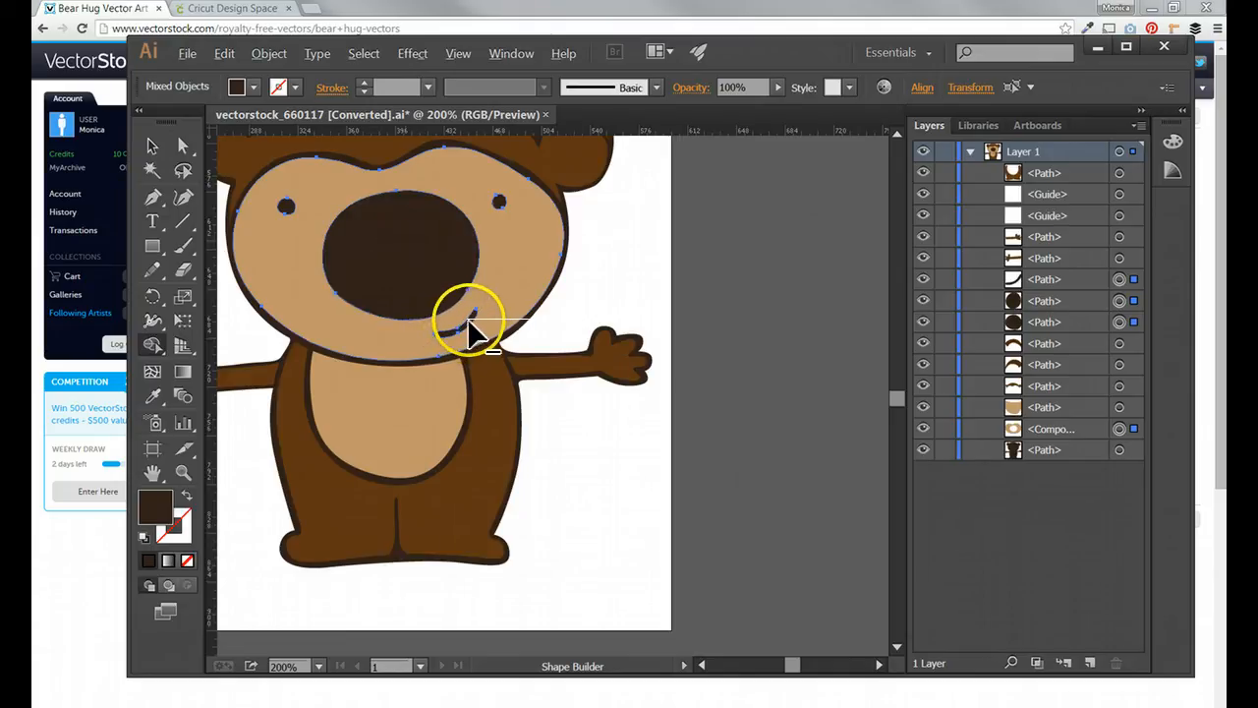
{"action": "left_click", "coordinate": [498, 202], "text": "alt"}
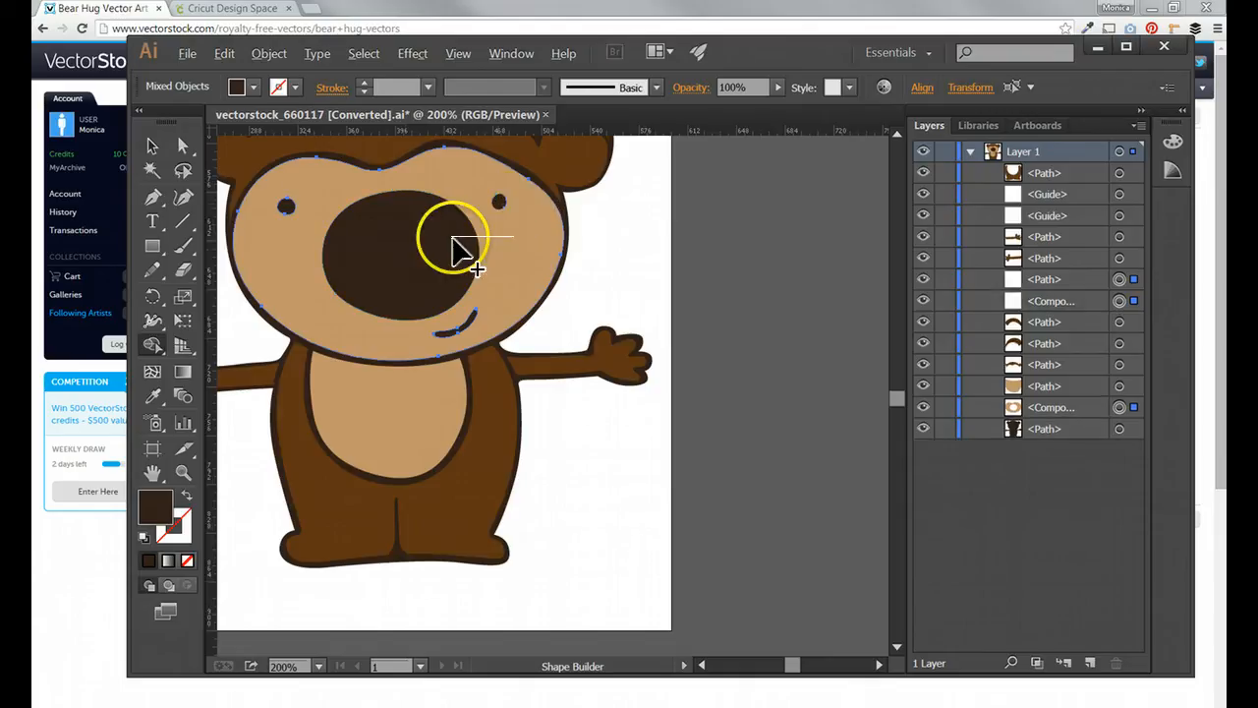
{"action": "left_click", "coordinate": [301, 210], "text": "alt"}
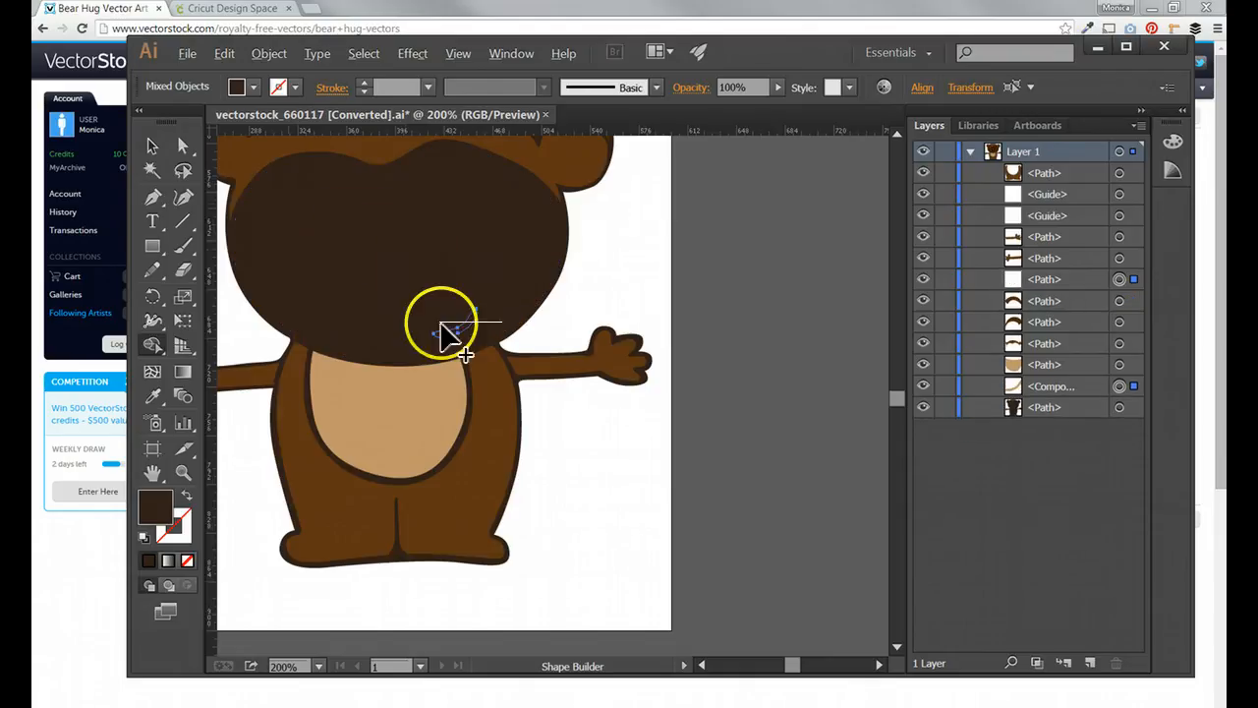
{"action": "key", "text": "ctrl+z"}
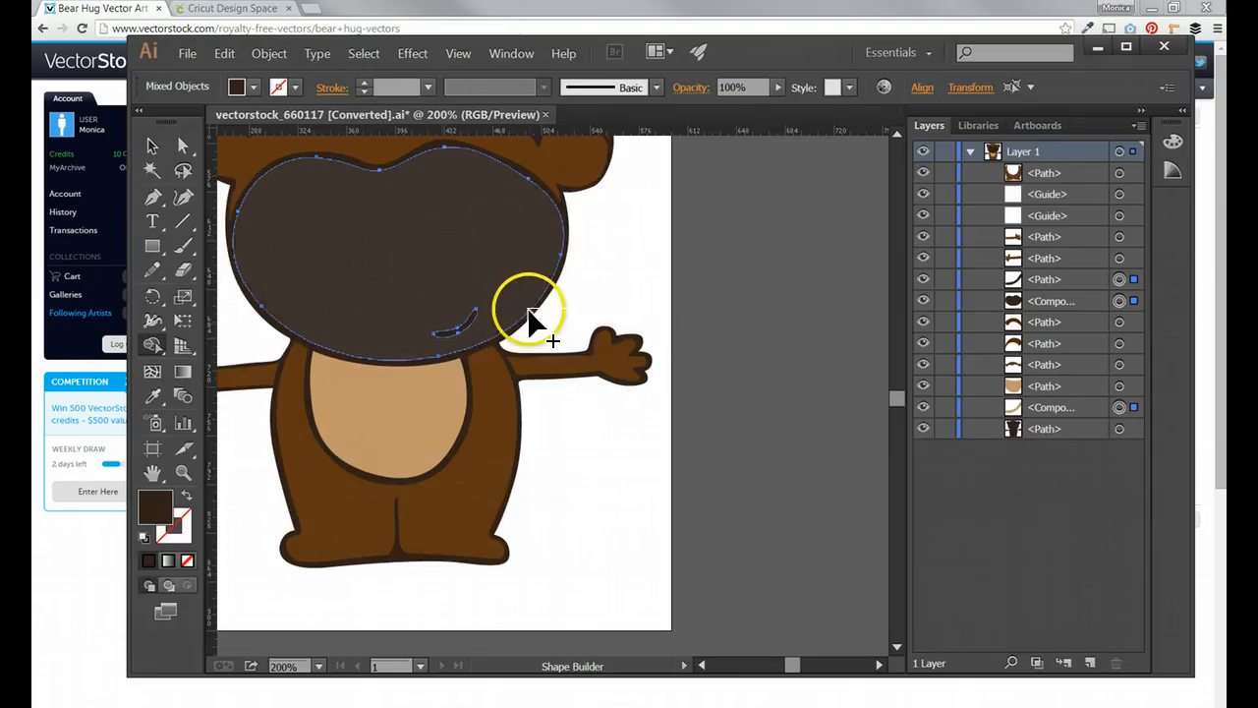
{"action": "key", "text": "ctrl+z"}
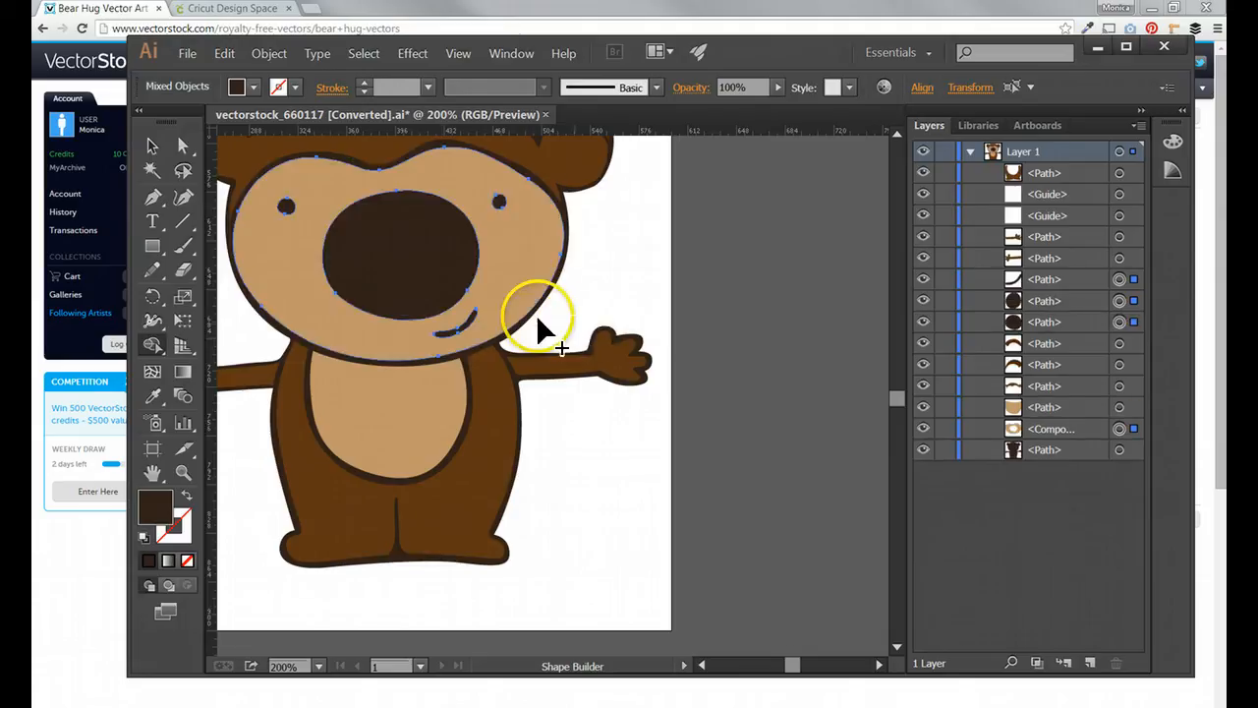
Try rebuilding the tan face region with Shape Builder, move the selected shapes off the head to check them, and undo both
{"action": "left_click_drag", "start_coordinate": [521, 279], "coordinate": [460, 283]}
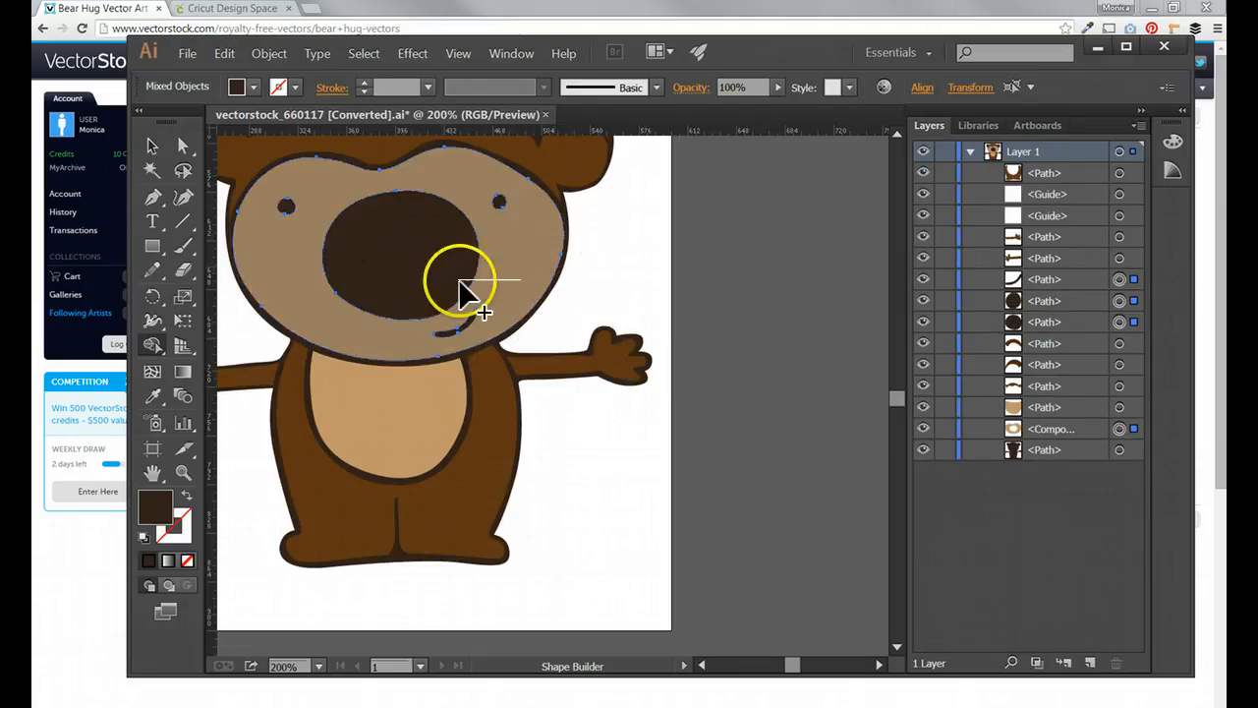
{"action": "left_click", "coordinate": [530, 256]}
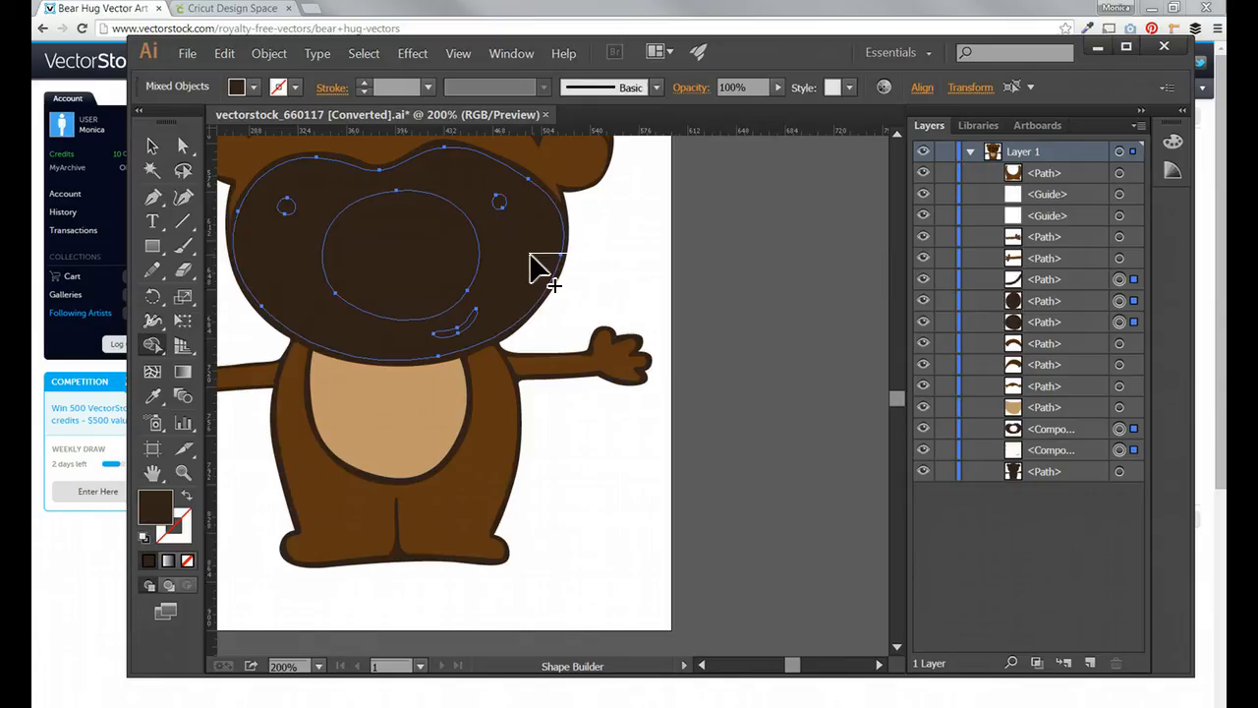
{"action": "left_click_drag", "start_coordinate": [530, 255], "coordinate": [687, 301]}
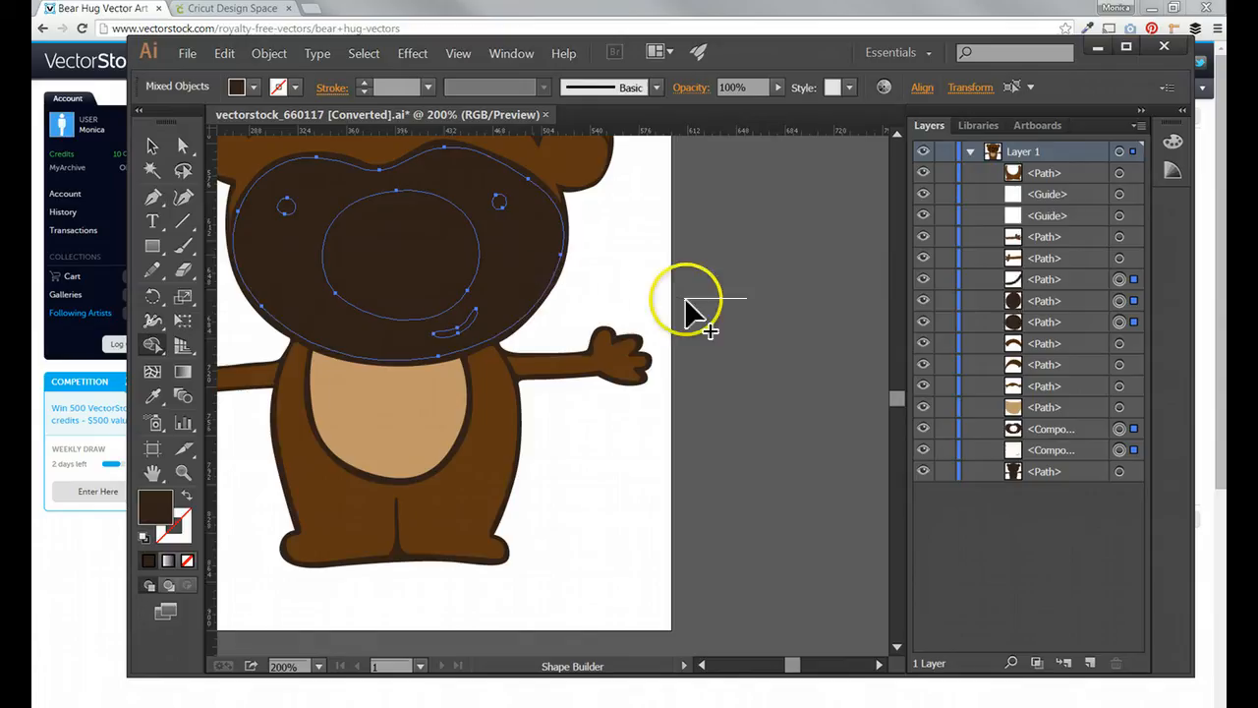
{"action": "left_click", "coordinate": [152, 146]}
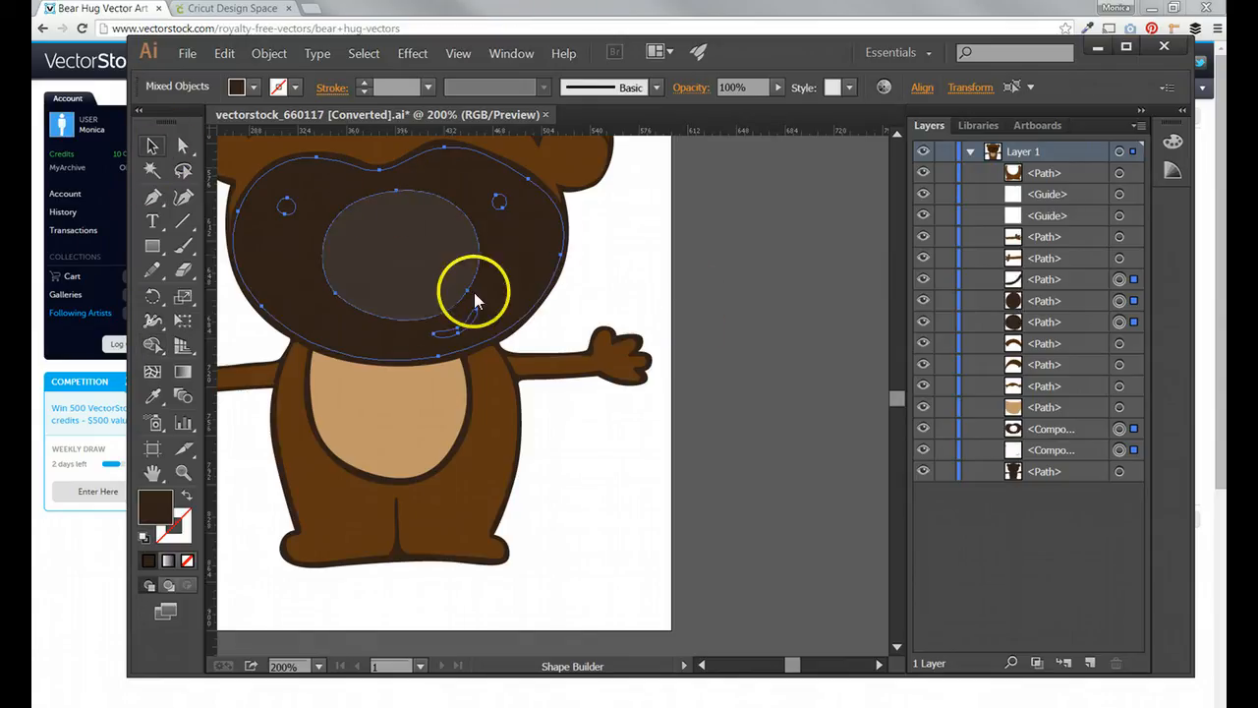
{"action": "left_click_drag", "start_coordinate": [501, 260], "coordinate": [815, 331]}
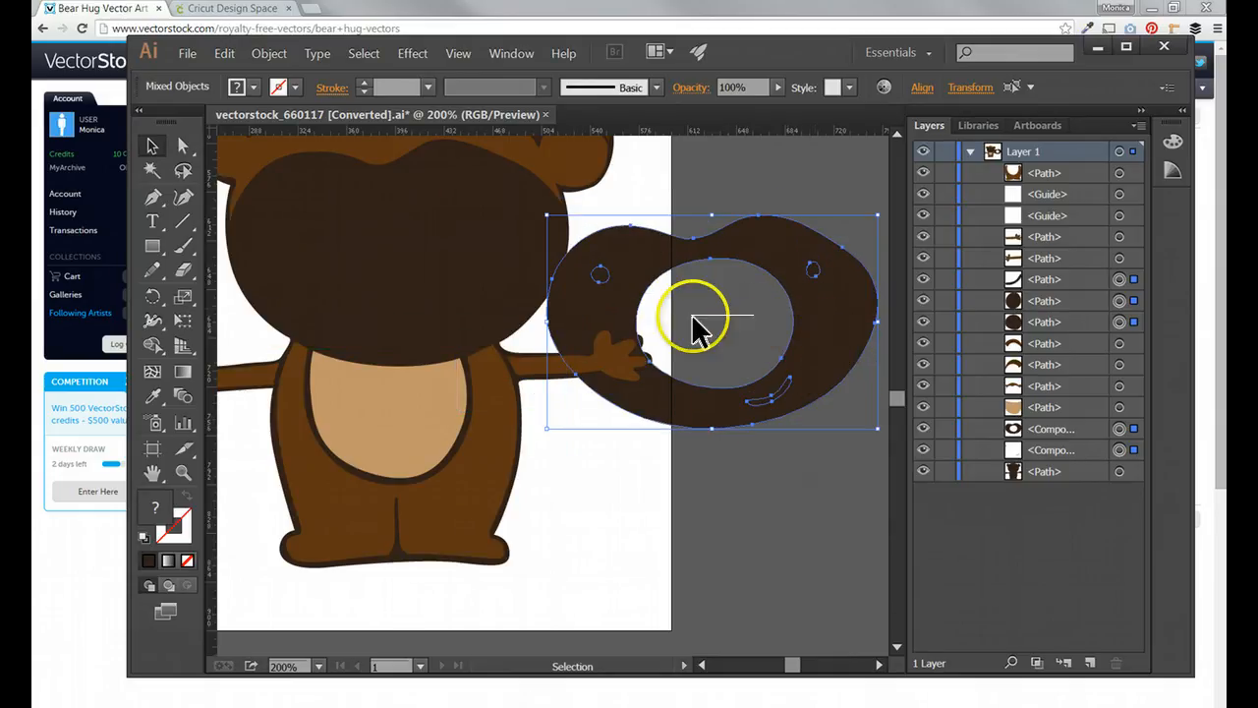
{"action": "key", "text": "ctrl+z"}
{"action": "key", "text": "ctrl+z"}
{"action": "key", "text": "ctrl+z"}
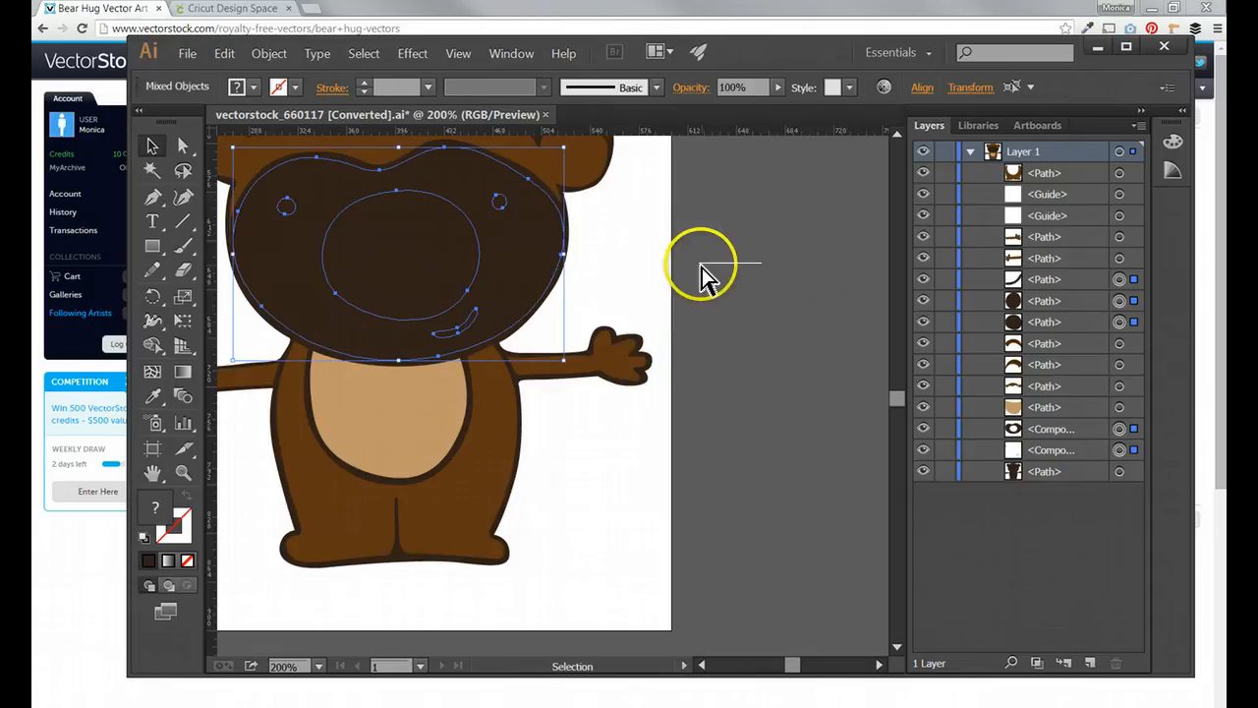
{"action": "key", "text": "ctrl+z"}
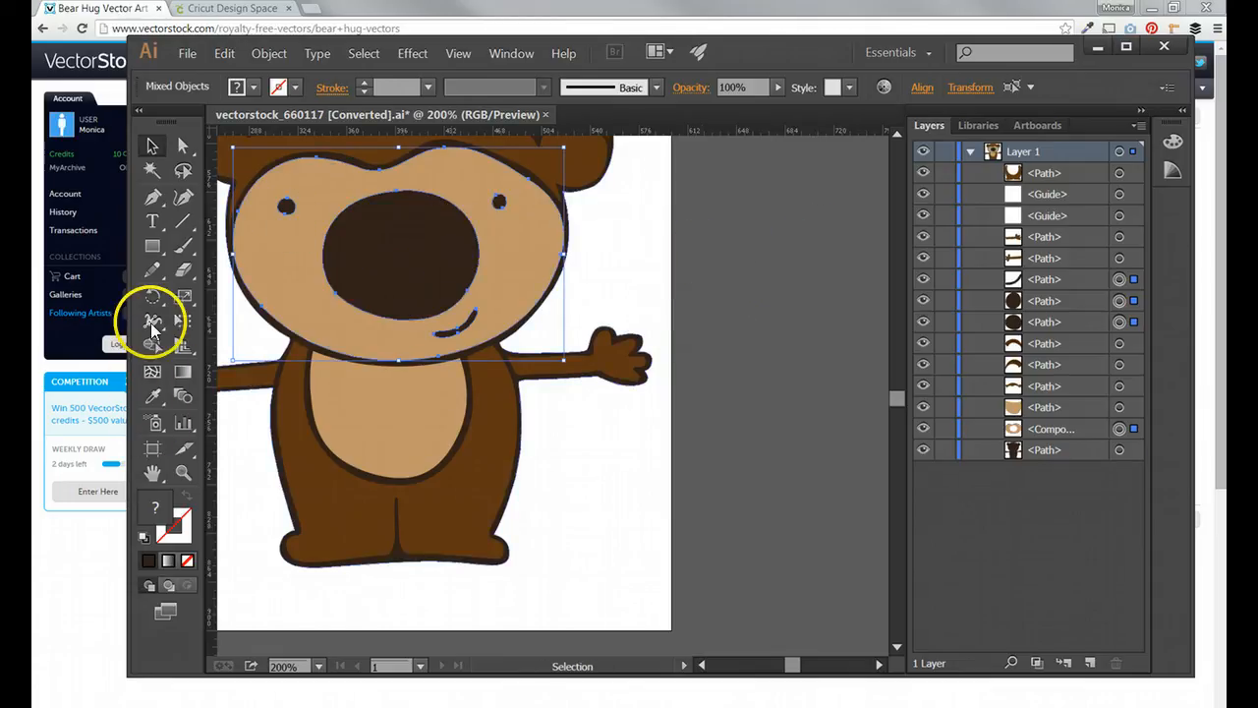
Cut the nose, mouth and both eyes out of the face shape with Shape Builder
{"action": "left_click_drag", "start_coordinate": [157, 354], "coordinate": [254, 346]}
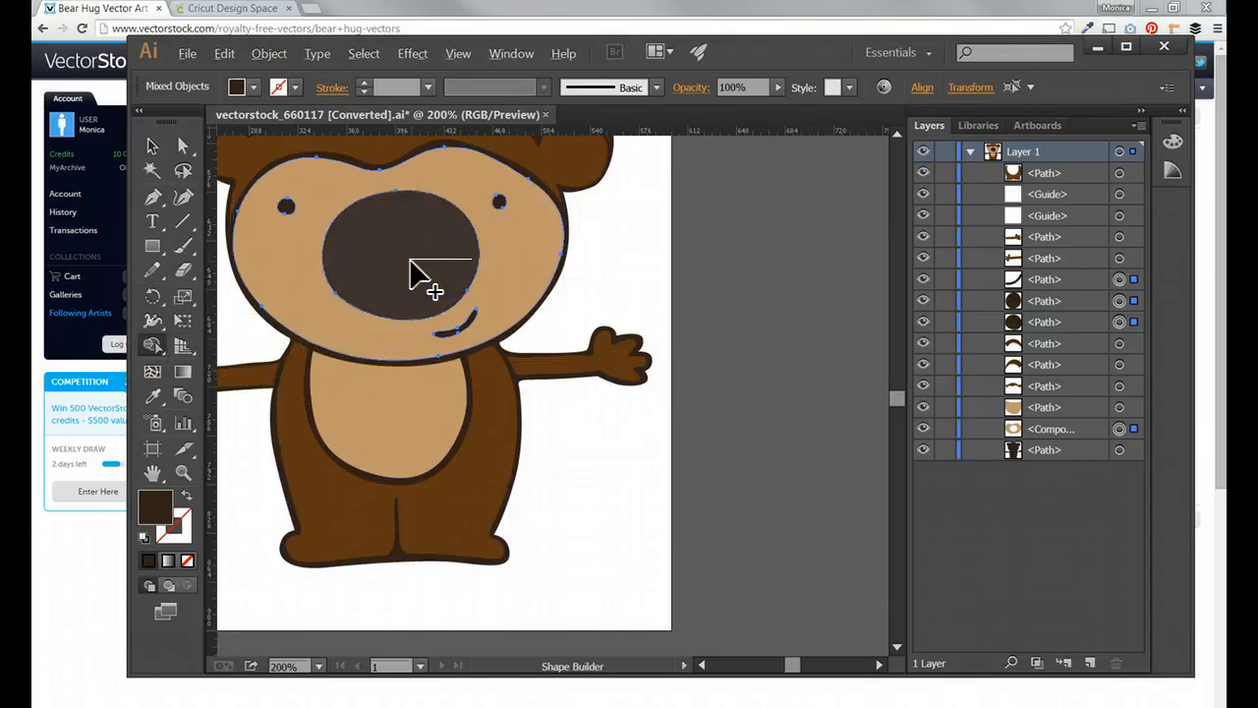
{"action": "mouse_move", "coordinate": [410, 261]}
{"action": "left_mouse_down"}
{"action": "mouse_move", "coordinate": [402, 288]}
{"action": "mouse_move", "coordinate": [422, 315]}
{"action": "mouse_move", "coordinate": [450, 327]}
{"action": "mouse_move", "coordinate": [474, 314]}
{"action": "left_mouse_up"}
{"action": "left_click_drag", "start_coordinate": [524, 200], "coordinate": [497, 205]}
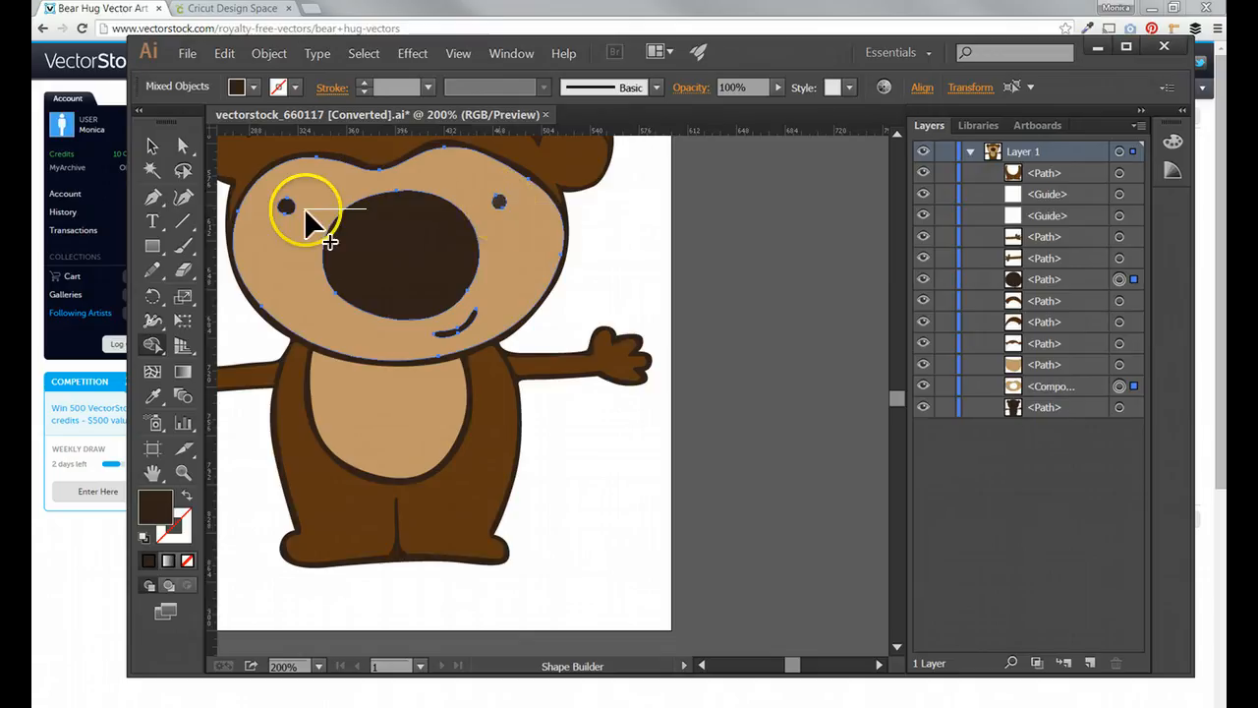
{"action": "mouse_move", "coordinate": [304, 206]}
{"action": "left_mouse_down"}
{"action": "mouse_move", "coordinate": [291, 209]}
{"action": "mouse_move", "coordinate": [322, 227]}
{"action": "mouse_move", "coordinate": [292, 209]}
{"action": "left_mouse_up"}
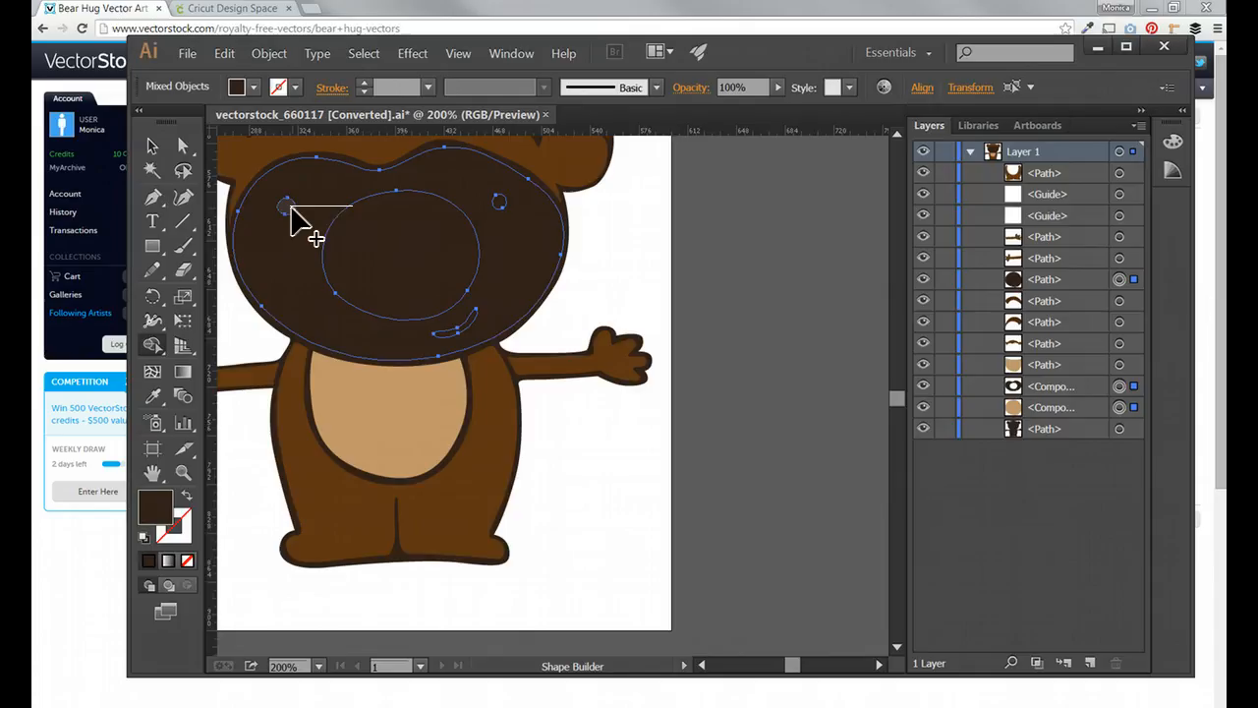
{"action": "left_click", "coordinate": [291, 206], "text": "alt"}
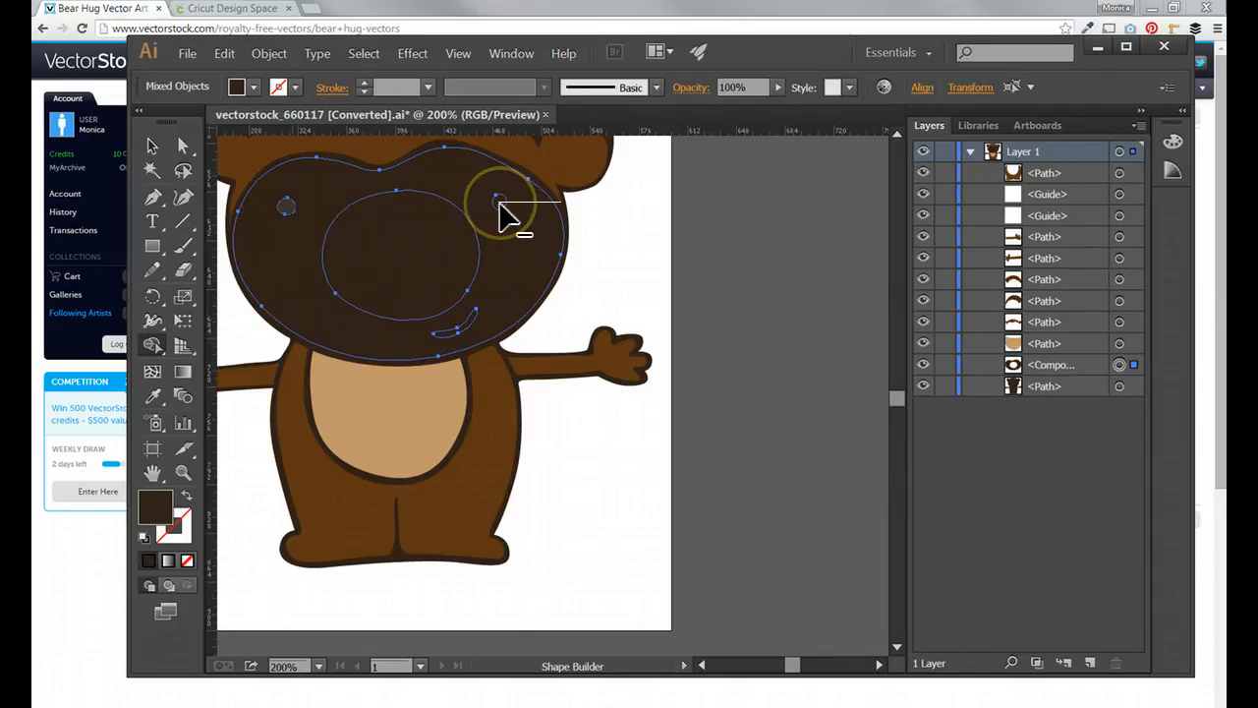
{"action": "left_click", "coordinate": [500, 202], "text": "alt"}
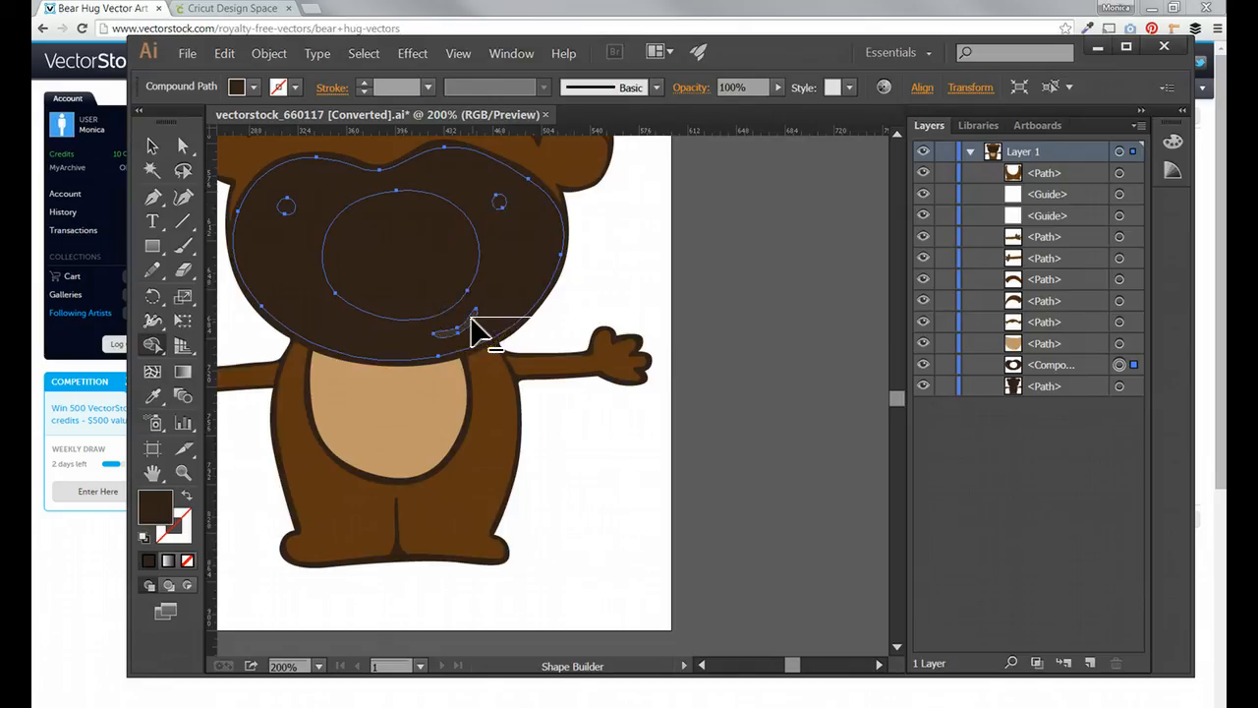
Move the face shape off the head to check its cutouts, and undo the move
{"action": "left_click", "coordinate": [150, 145]}
{"action": "left_click_drag", "start_coordinate": [526, 266], "coordinate": [858, 378]}
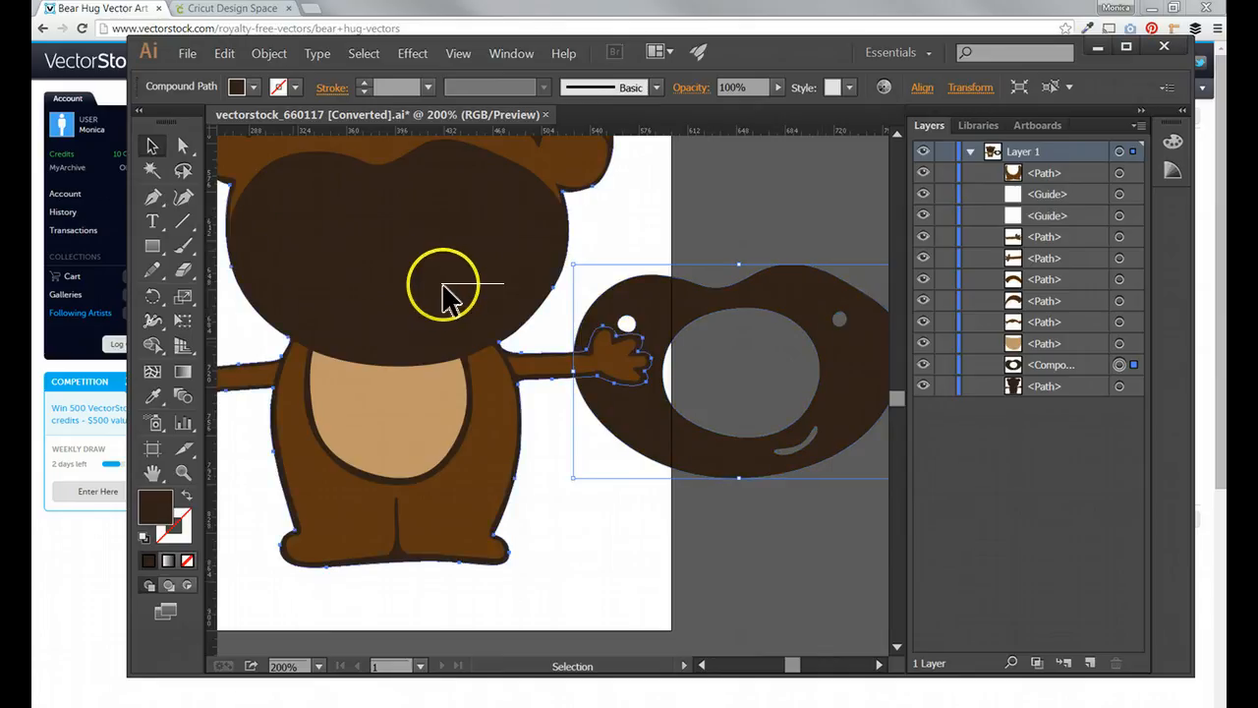
{"action": "left_click", "coordinate": [613, 360]}
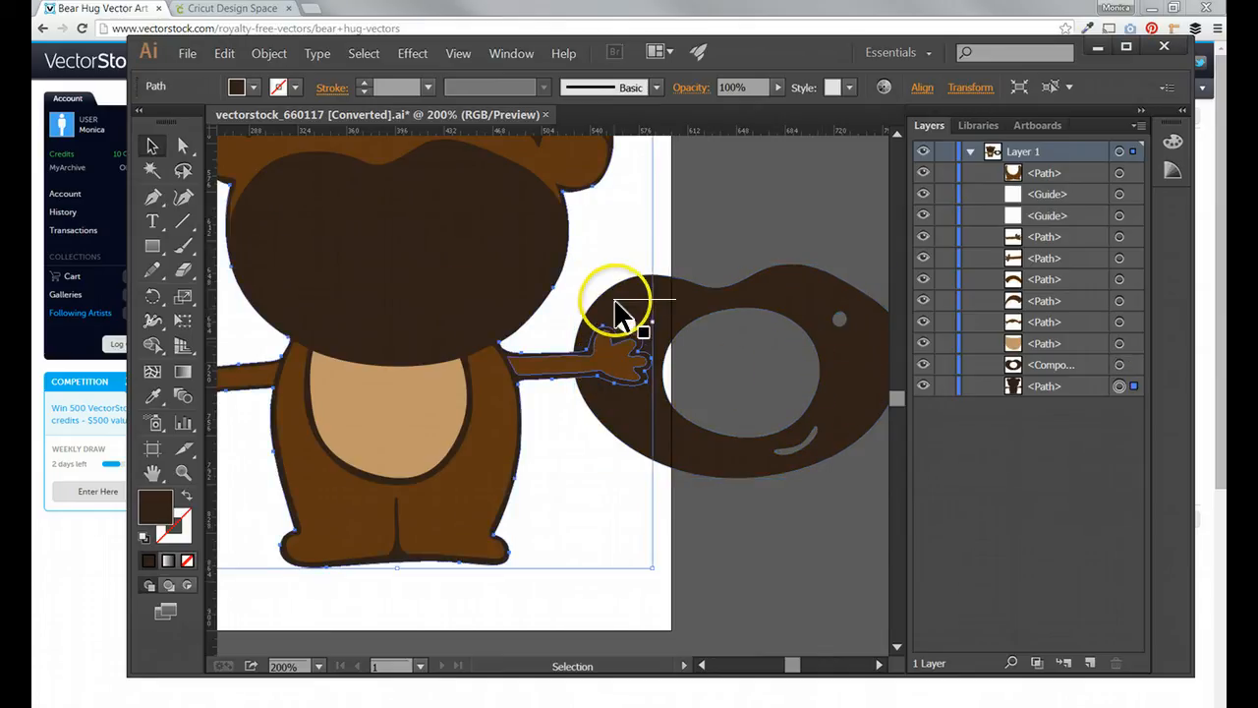
{"action": "key", "text": "ctrl+z"}
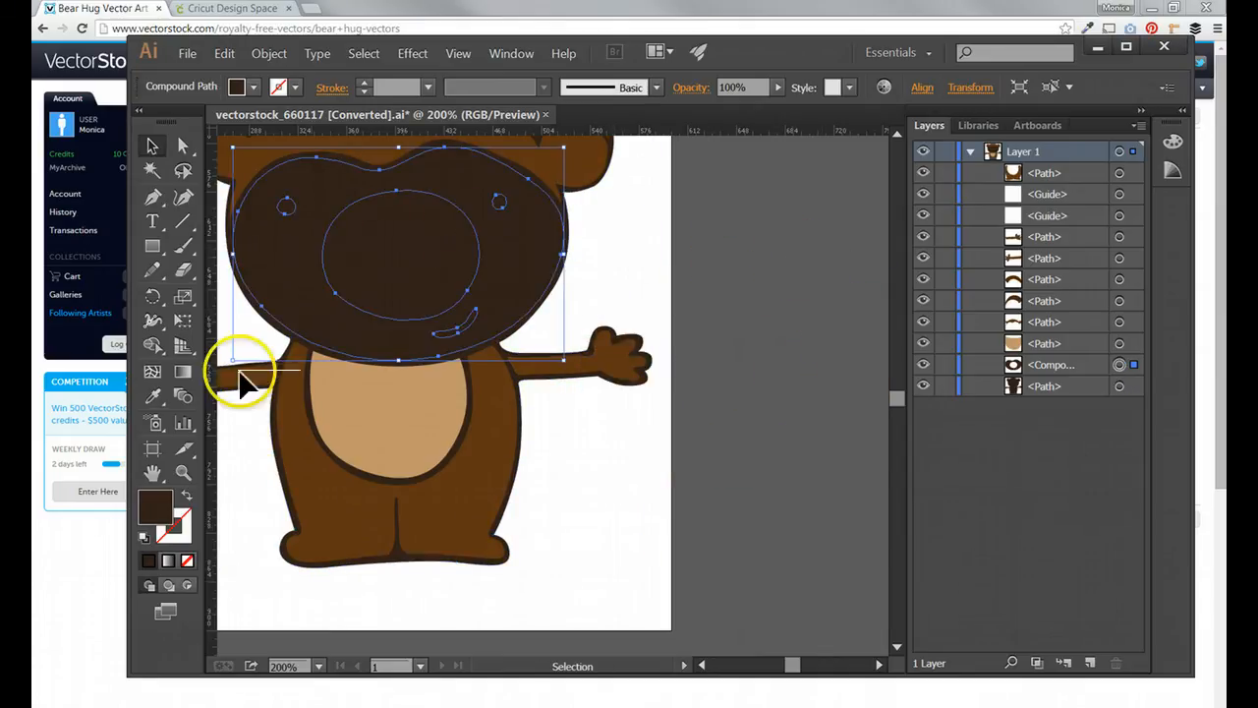
Change the face shape's fill to a medium brown web color and deselect it
{"action": "double_click", "coordinate": [163, 508]}
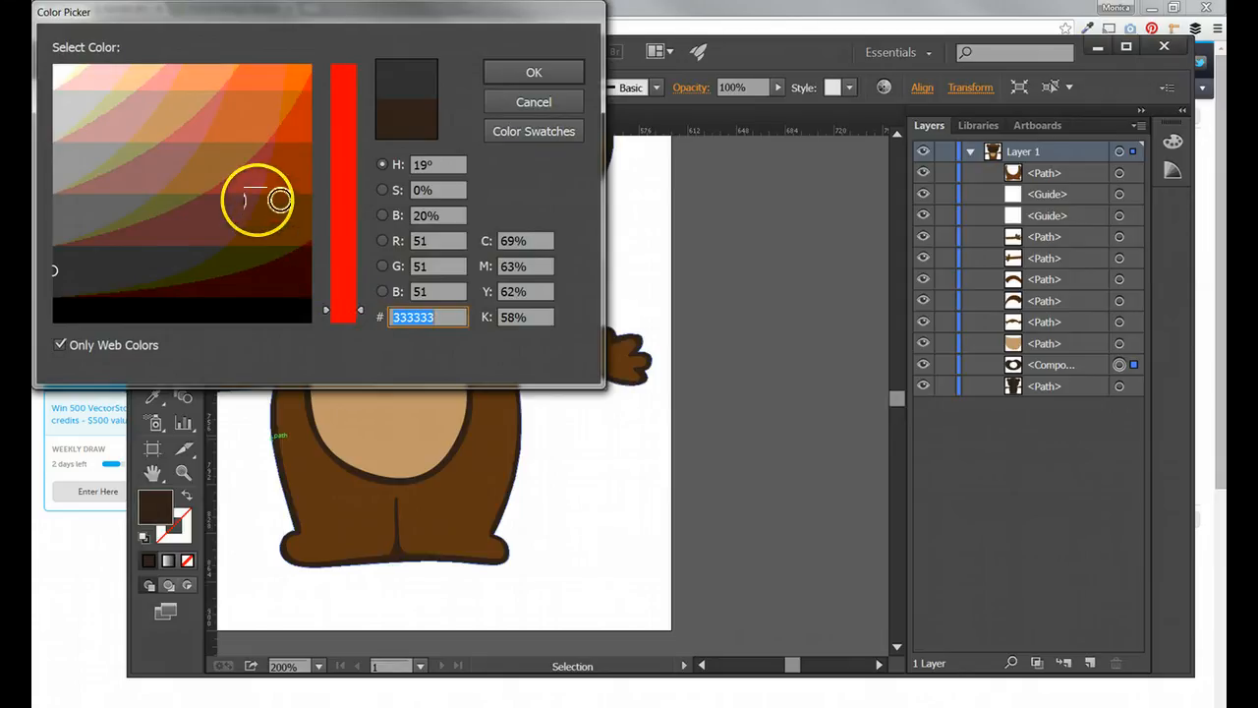
{"action": "left_click", "coordinate": [225, 157]}
{"action": "left_click", "coordinate": [539, 73]}
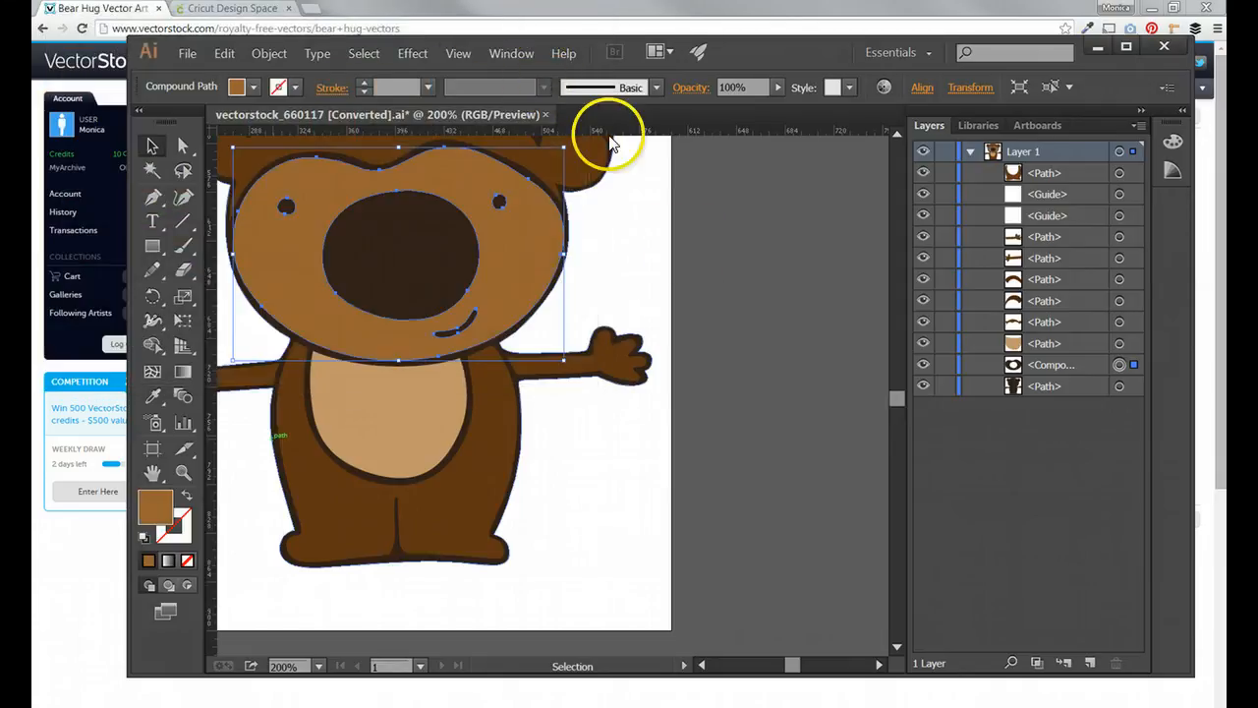
{"action": "left_click", "coordinate": [654, 255]}
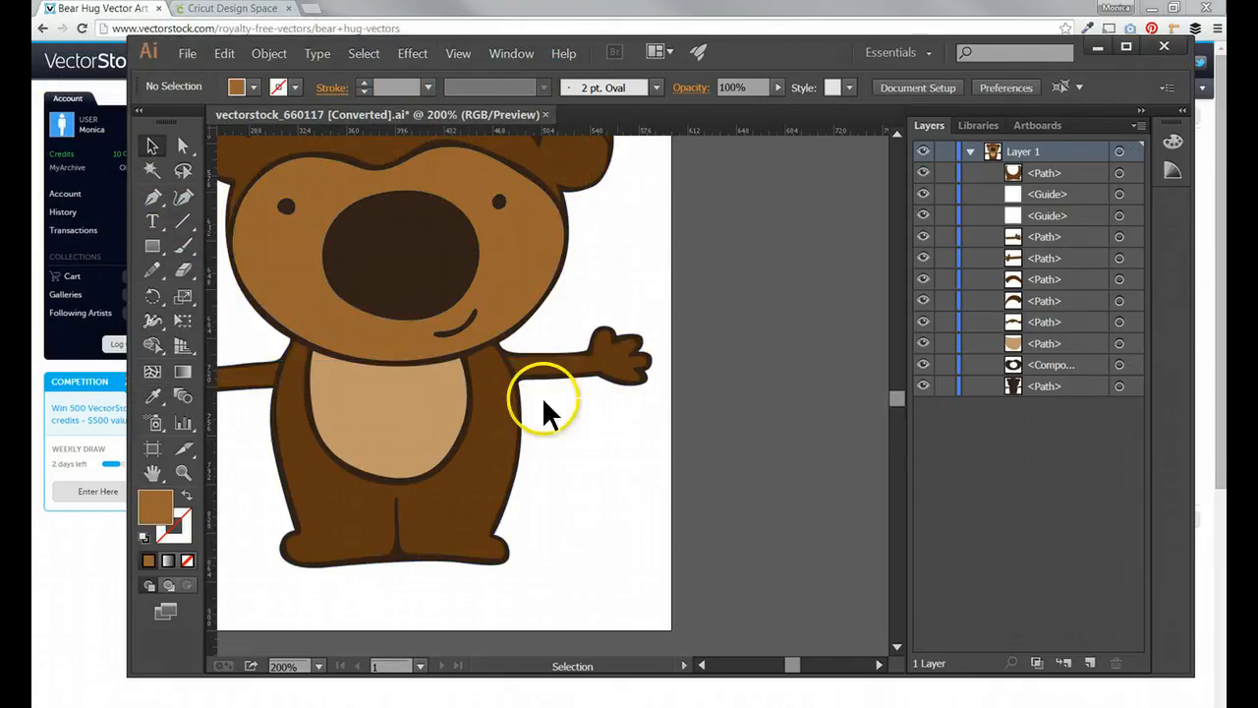
Delete both guides from Layer 1 and deselect the bear's dark outline shape
{"action": "left_click", "coordinate": [631, 382]}
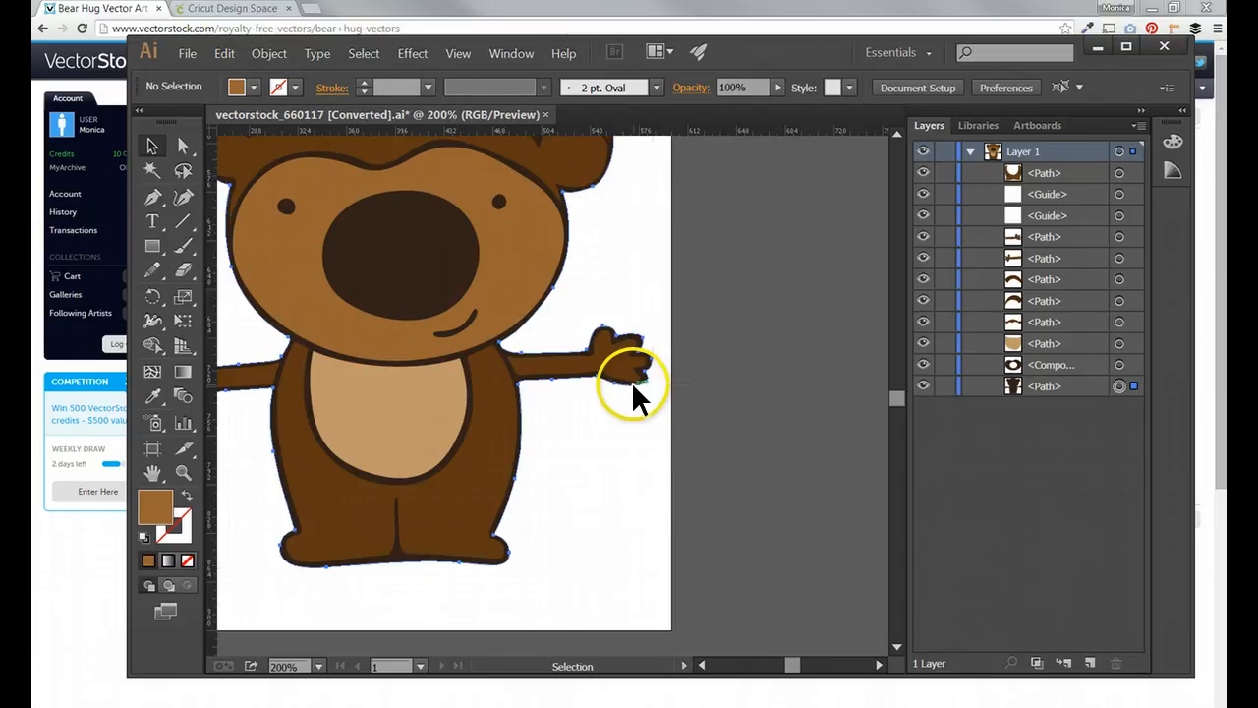
{"action": "left_click_drag", "start_coordinate": [1012, 417], "coordinate": [1031, 387]}
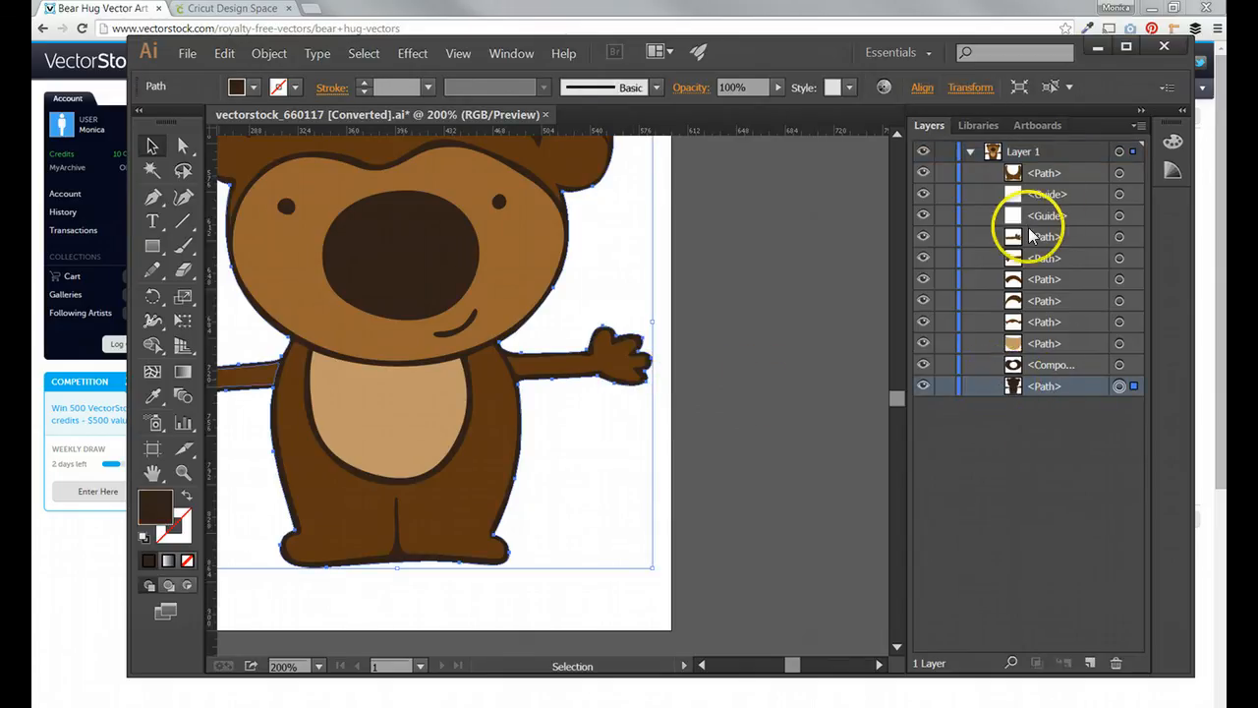
{"action": "left_click", "coordinate": [1048, 198]}
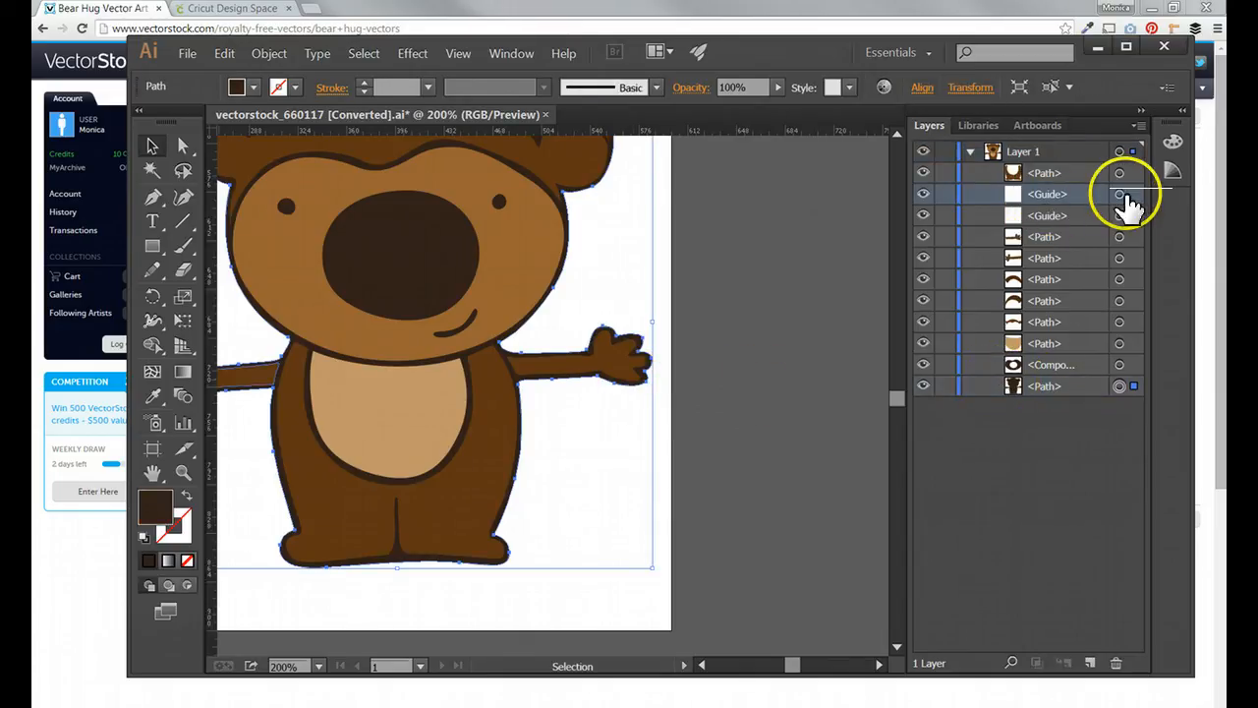
{"action": "left_click", "coordinate": [1116, 664]}
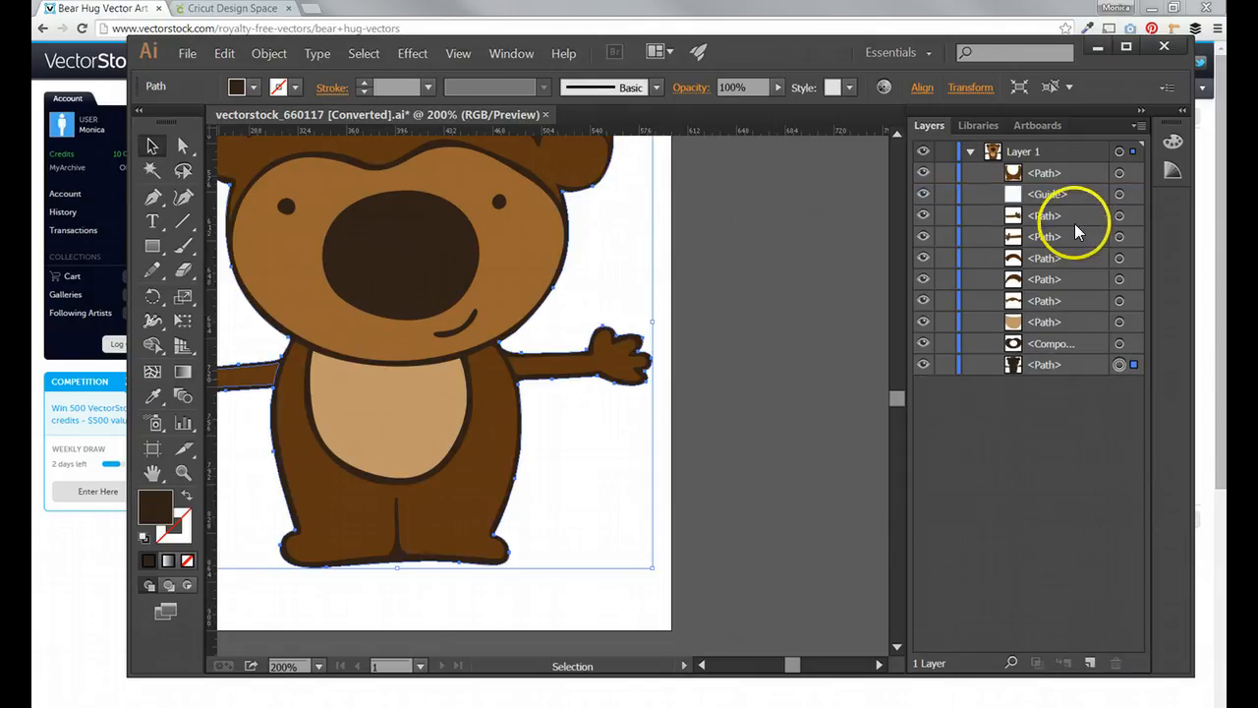
{"action": "left_click", "coordinate": [1060, 195]}
{"action": "left_click", "coordinate": [1118, 665]}
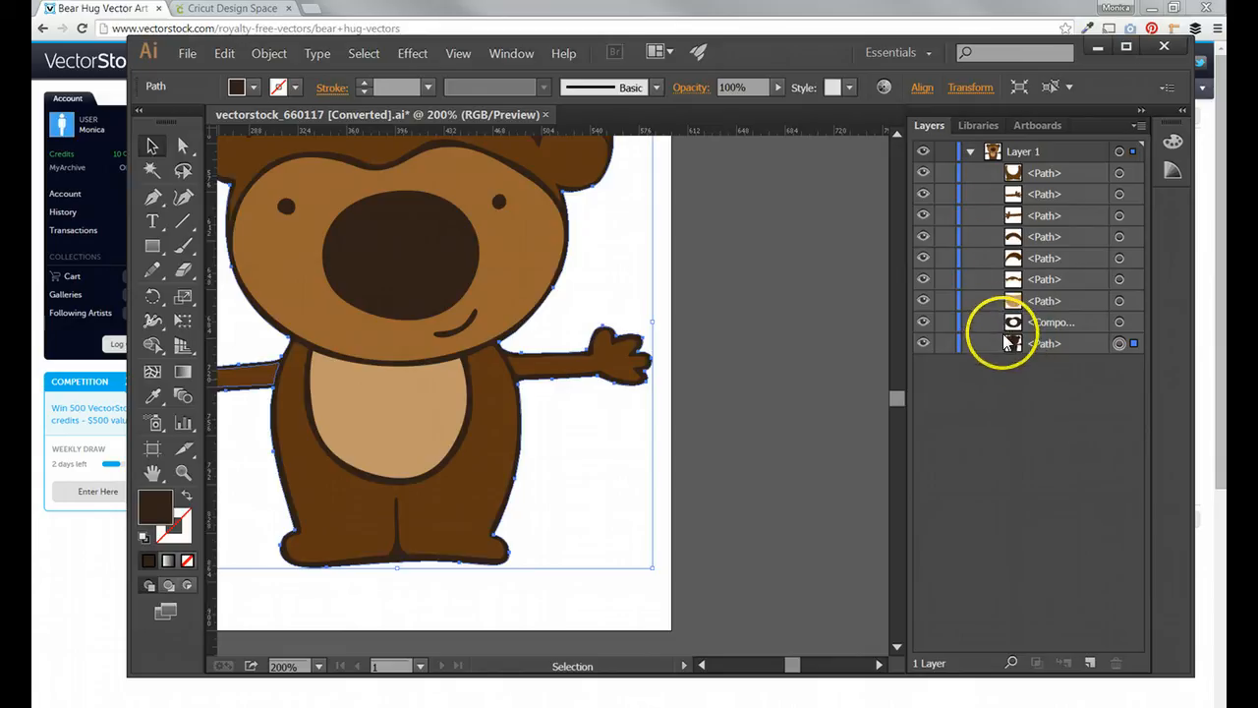
{"action": "left_click", "coordinate": [821, 336]}
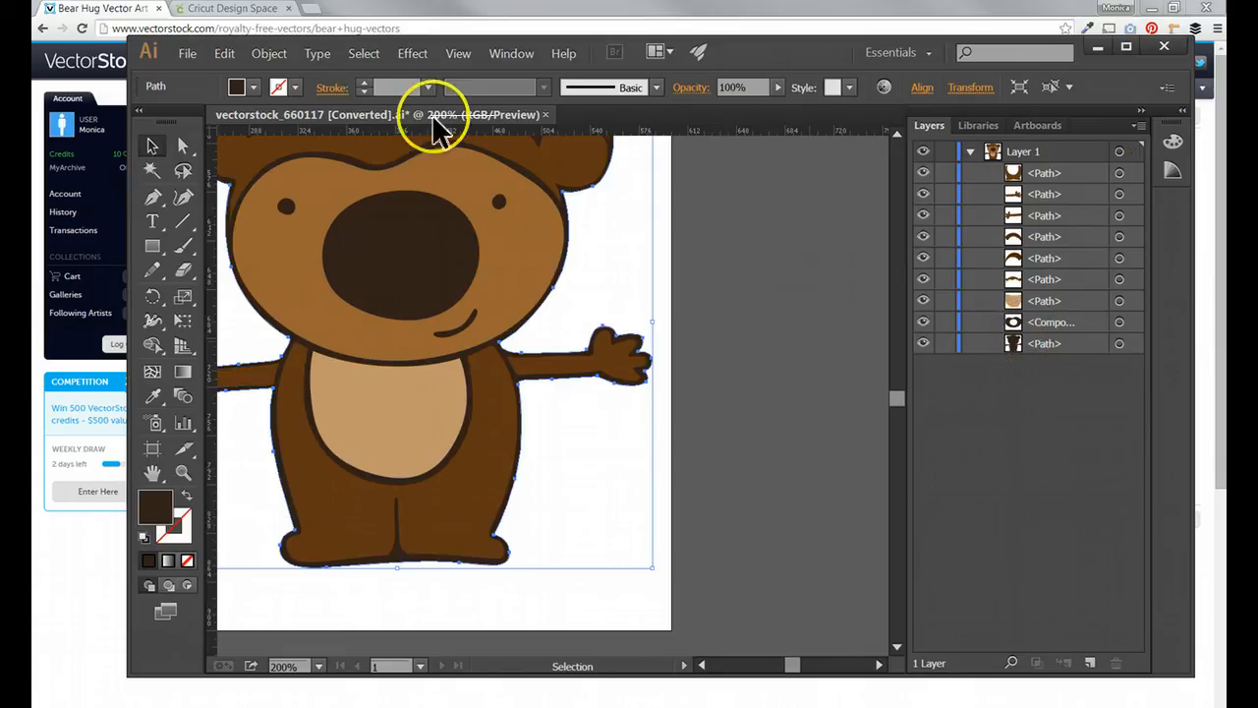
Begin saving a copy of the bear artwork in SVG format with the file name bear-hug-card
{"action": "left_click", "coordinate": [188, 54]}
{"action": "left_click", "coordinate": [254, 192]}
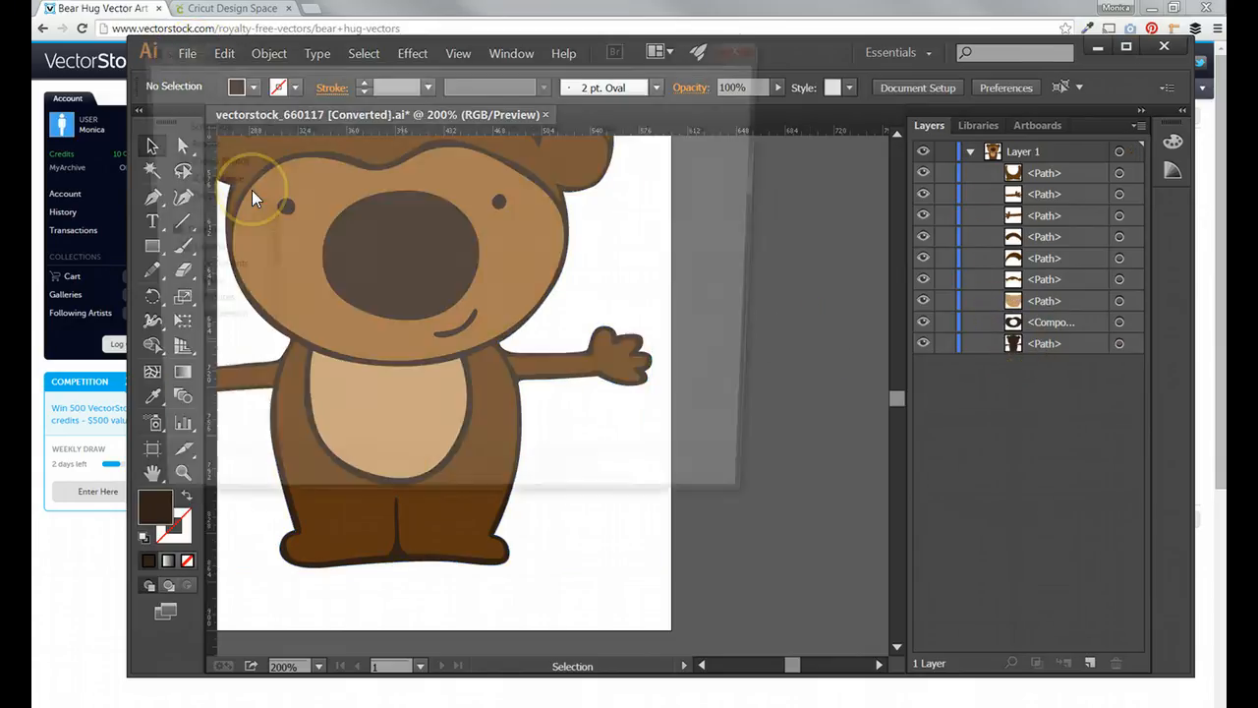
{"action": "left_click", "coordinate": [359, 373]}
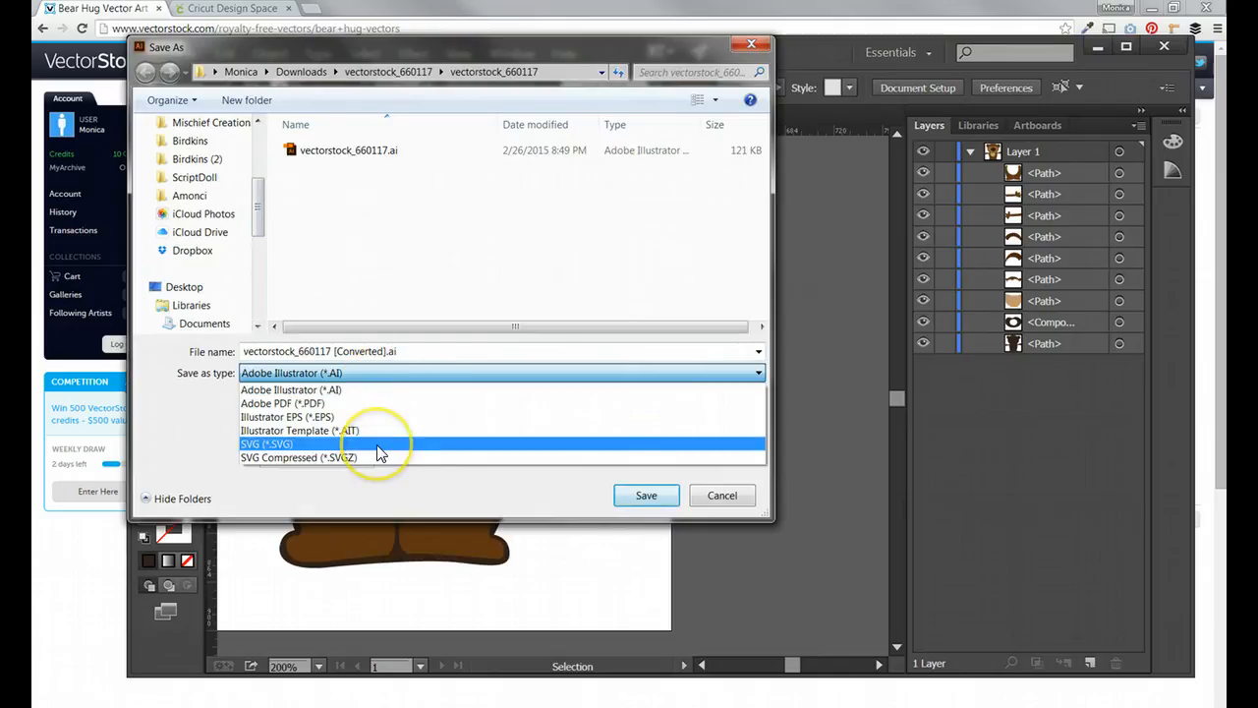
{"action": "left_click", "coordinate": [380, 444]}
{"action": "left_click", "coordinate": [373, 351]}
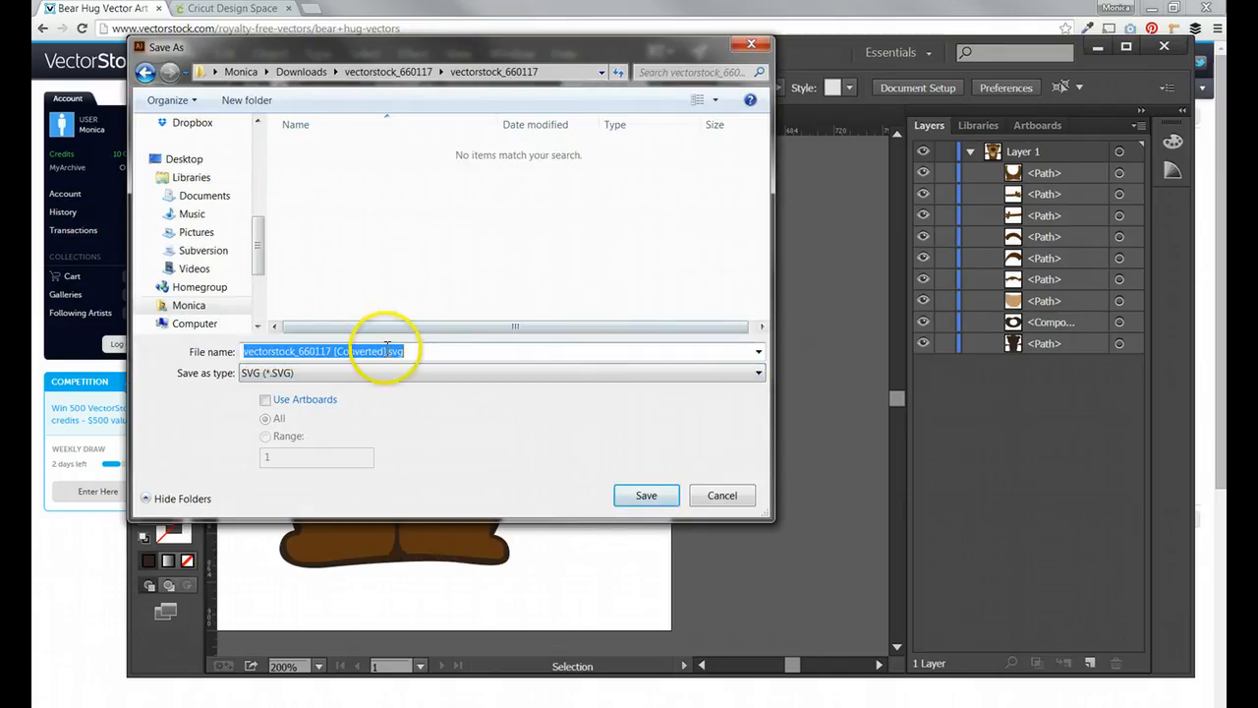
{"action": "double_click", "coordinate": [379, 351]}
{"action": "key", "text": "ctrl+a"}
{"action": "type", "text": "bea"}
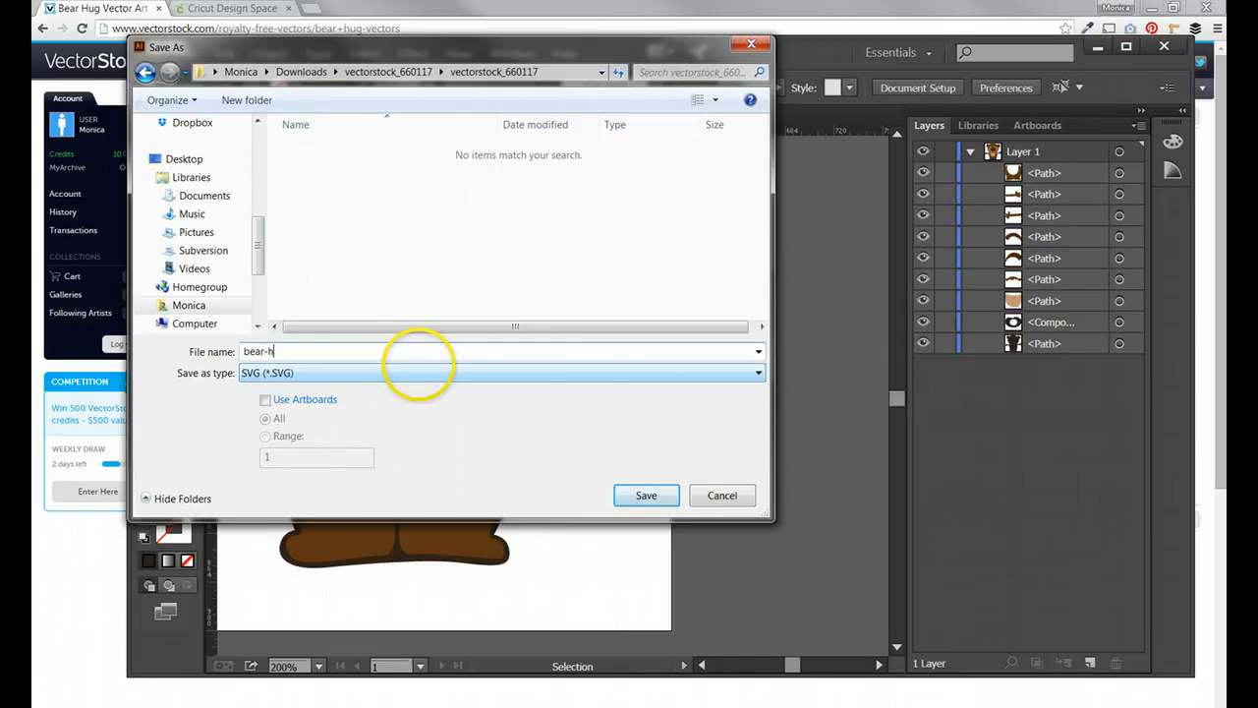
{"action": "type", "text": "r-hug-card"}
Copy the destination folder's path and save the file, accepting the SVG 1.1 export options
{"action": "left_click", "coordinate": [547, 79]}
{"action": "key", "text": "ctrl+c"}
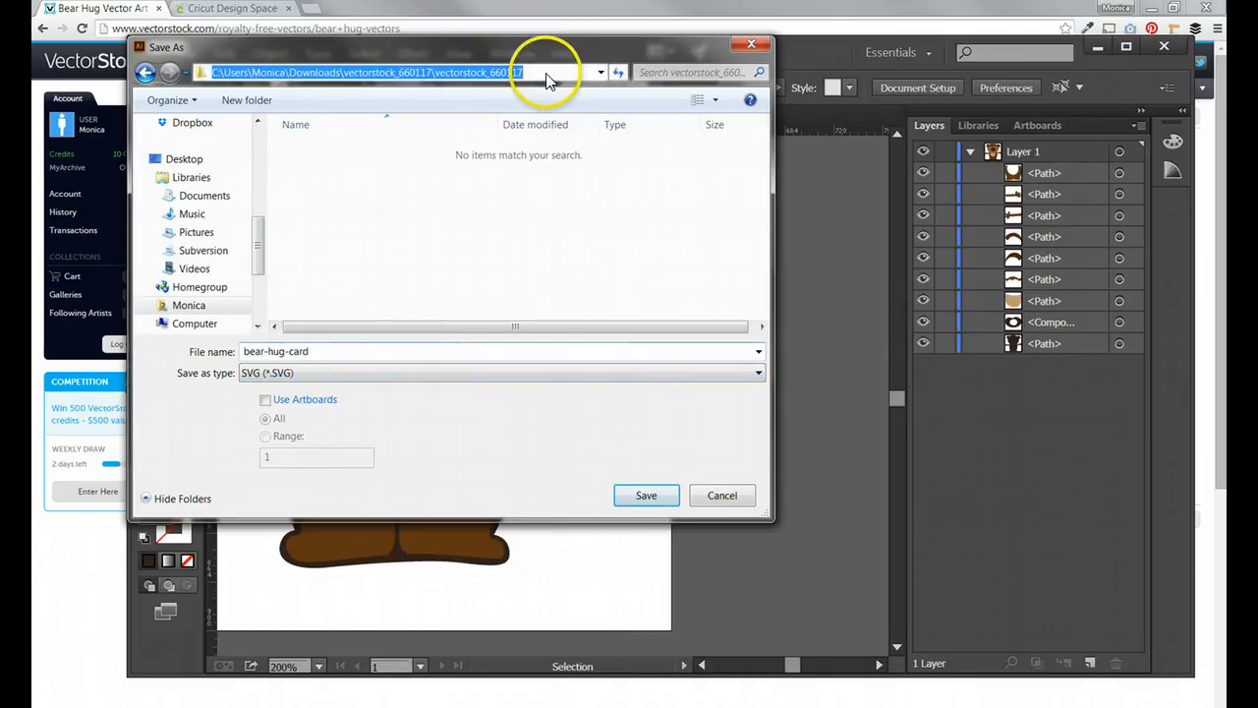
{"action": "left_click", "coordinate": [643, 497]}
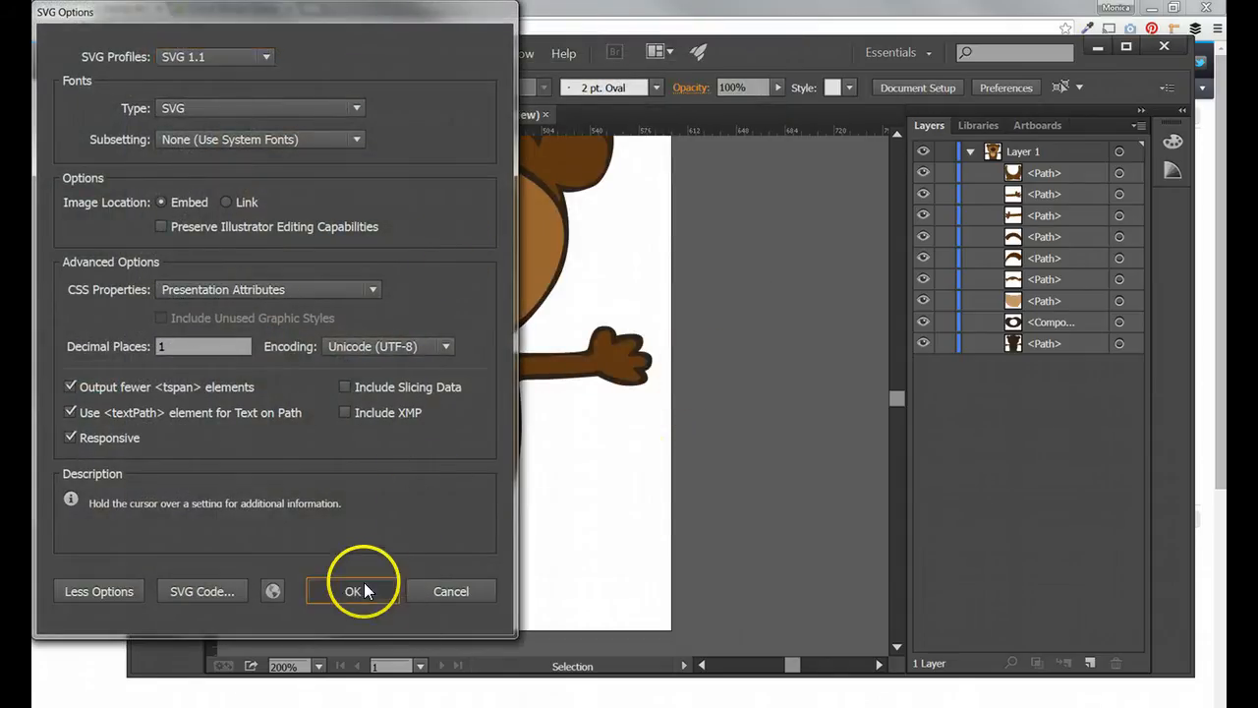
{"action": "left_click", "coordinate": [364, 584]}
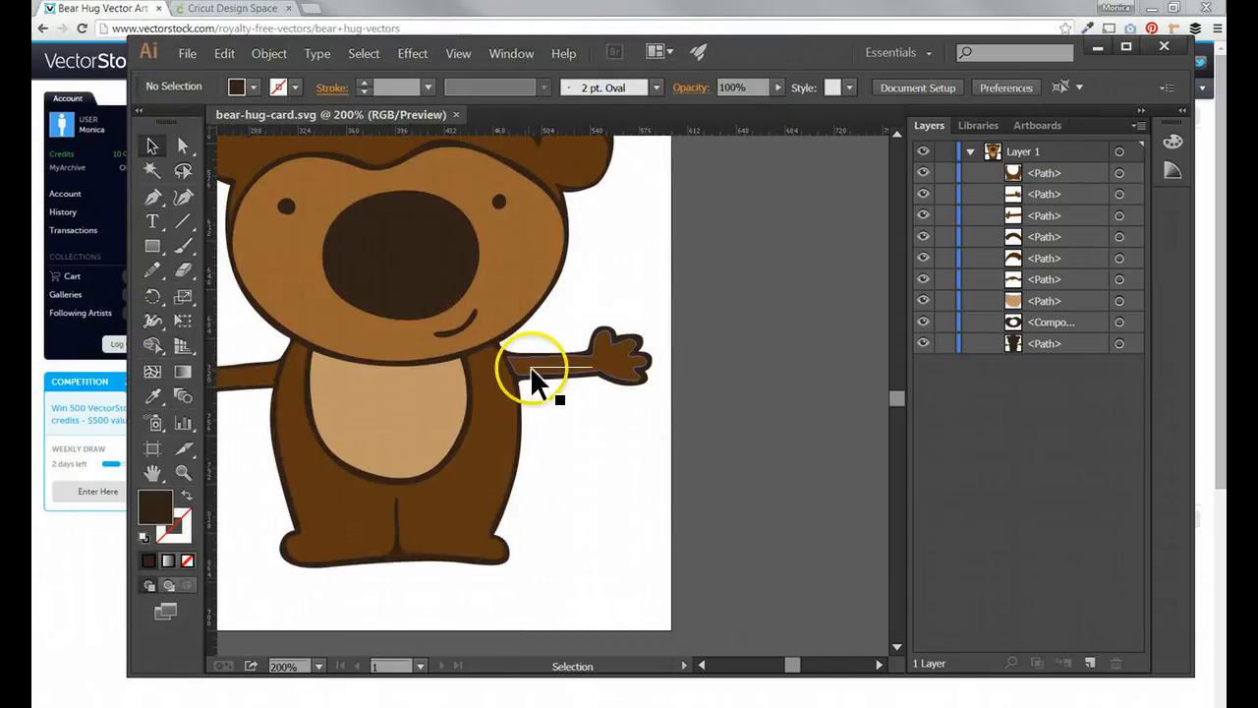
Switch to Cricut Design Space in the browser and start a new vector image upload
{"action": "left_click", "coordinate": [232, 8]}
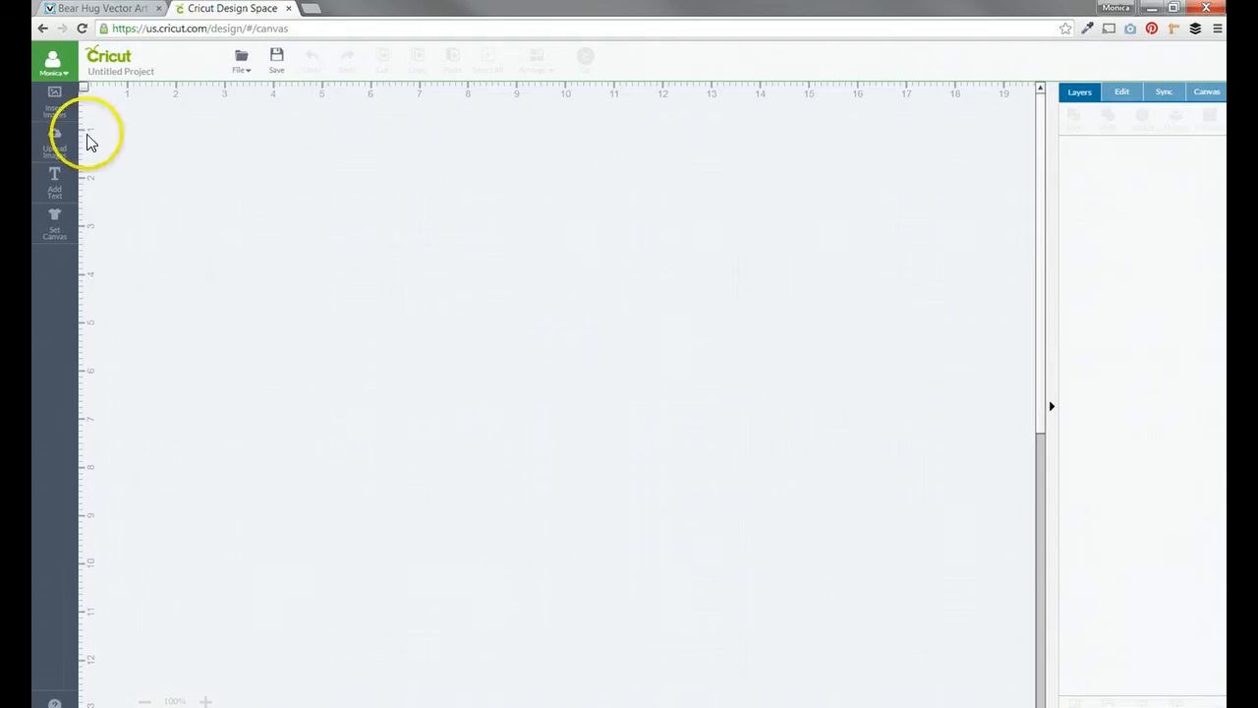
{"action": "left_click", "coordinate": [50, 160]}
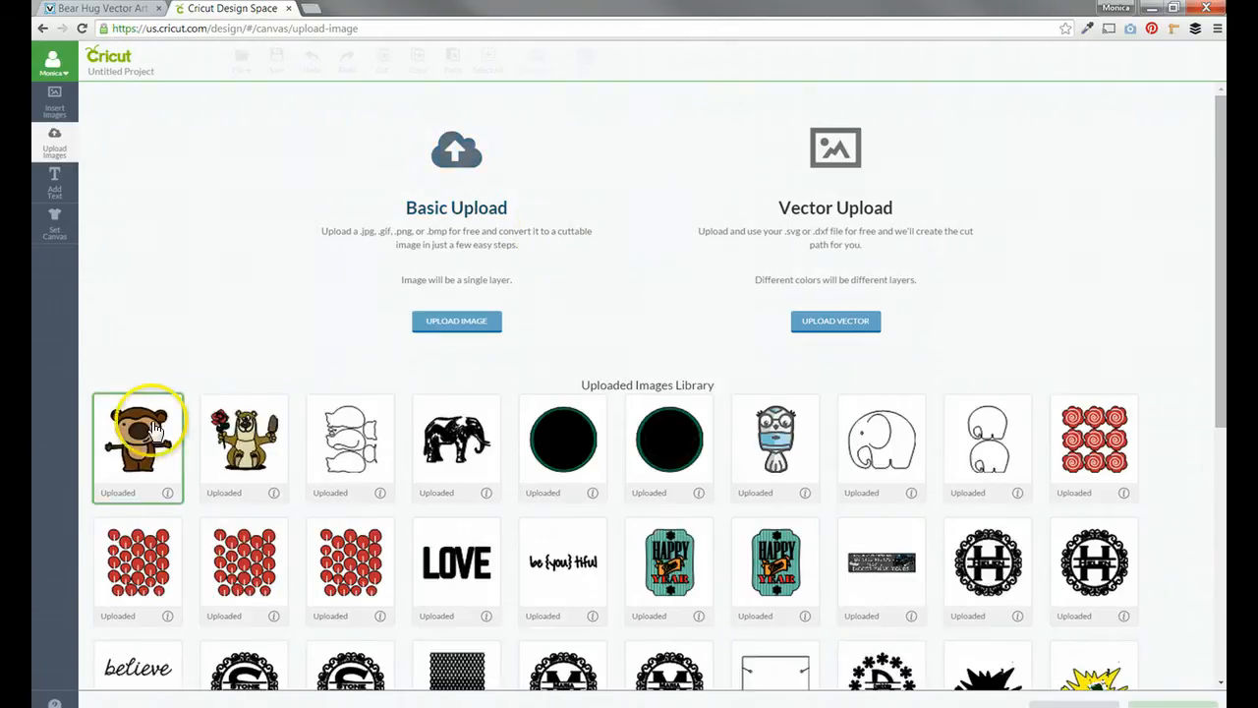
{"action": "left_click", "coordinate": [140, 444]}
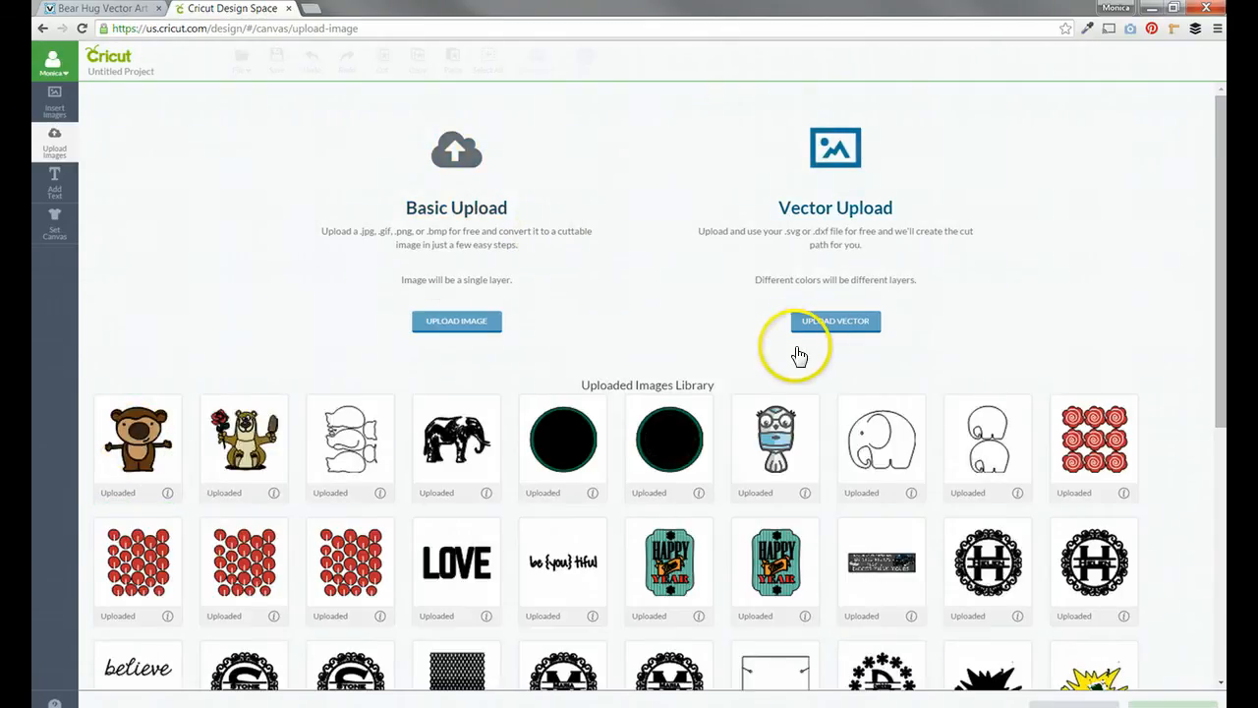
{"action": "left_click", "coordinate": [826, 326]}
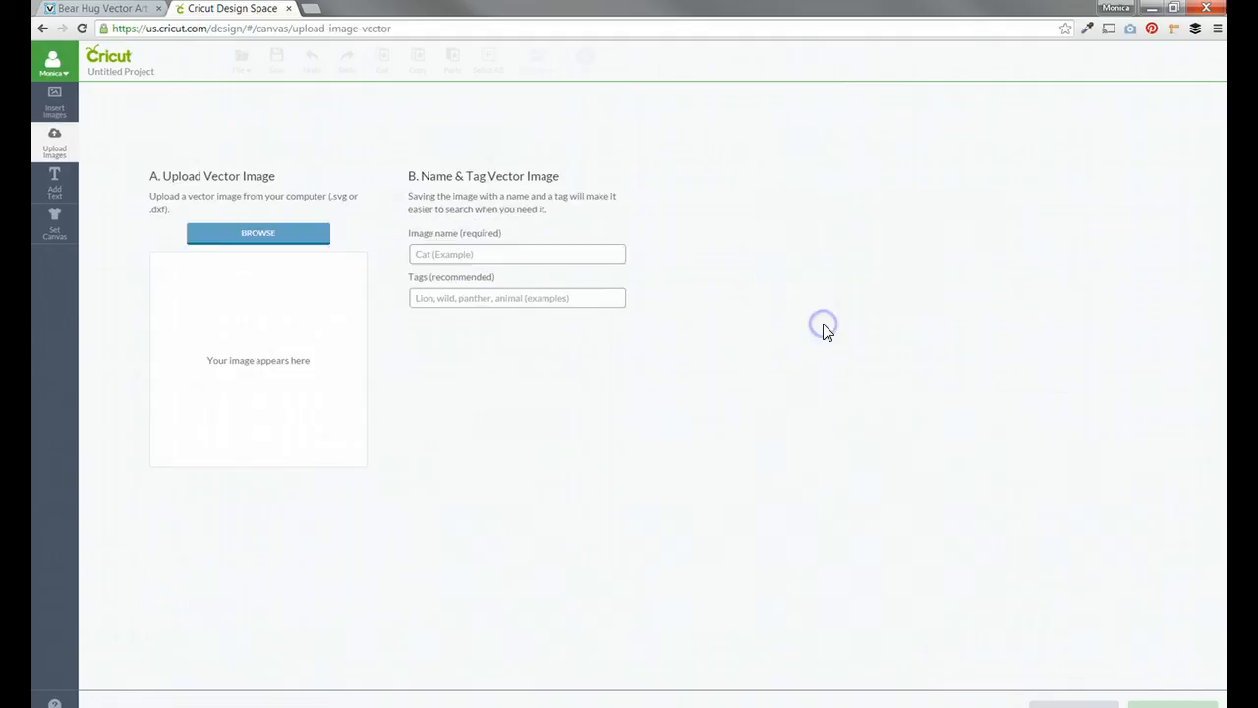
Browse to the copied folder path and load bear-hug-card.svg as the vector image
{"action": "left_click", "coordinate": [266, 233]}
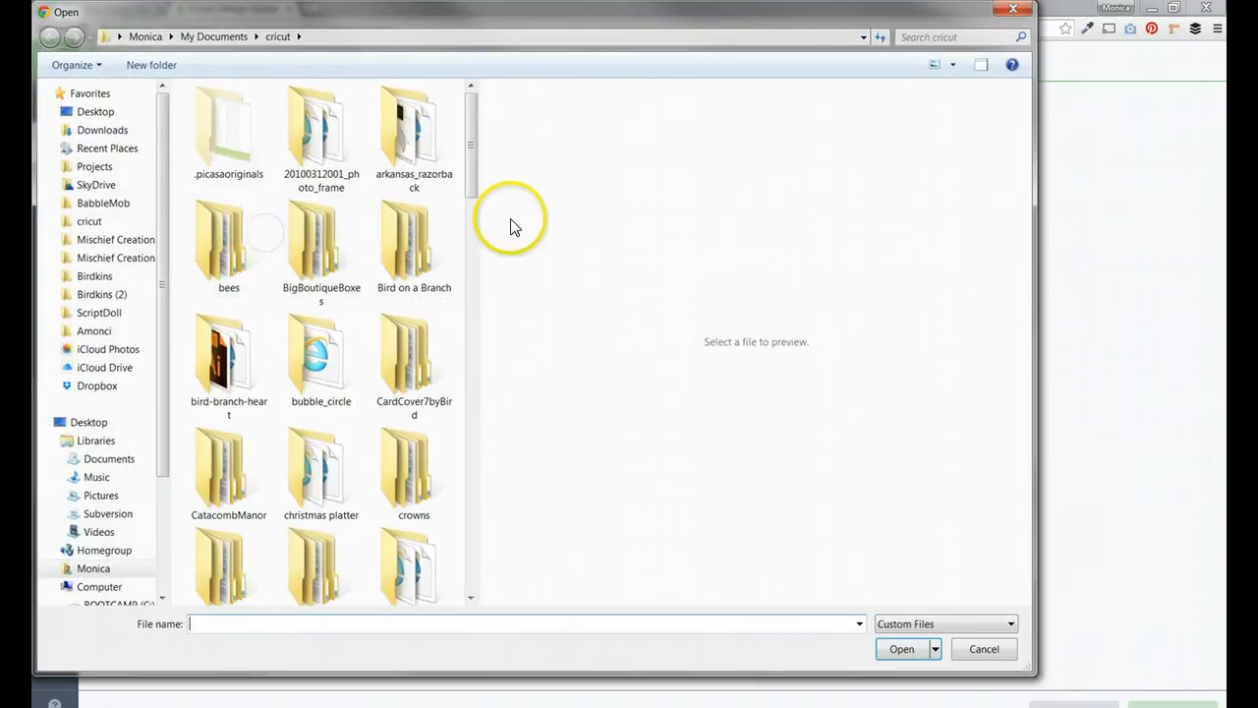
{"action": "left_click", "coordinate": [369, 37]}
{"action": "key", "text": "ctrl+v"}
{"action": "key", "text": "Return"}
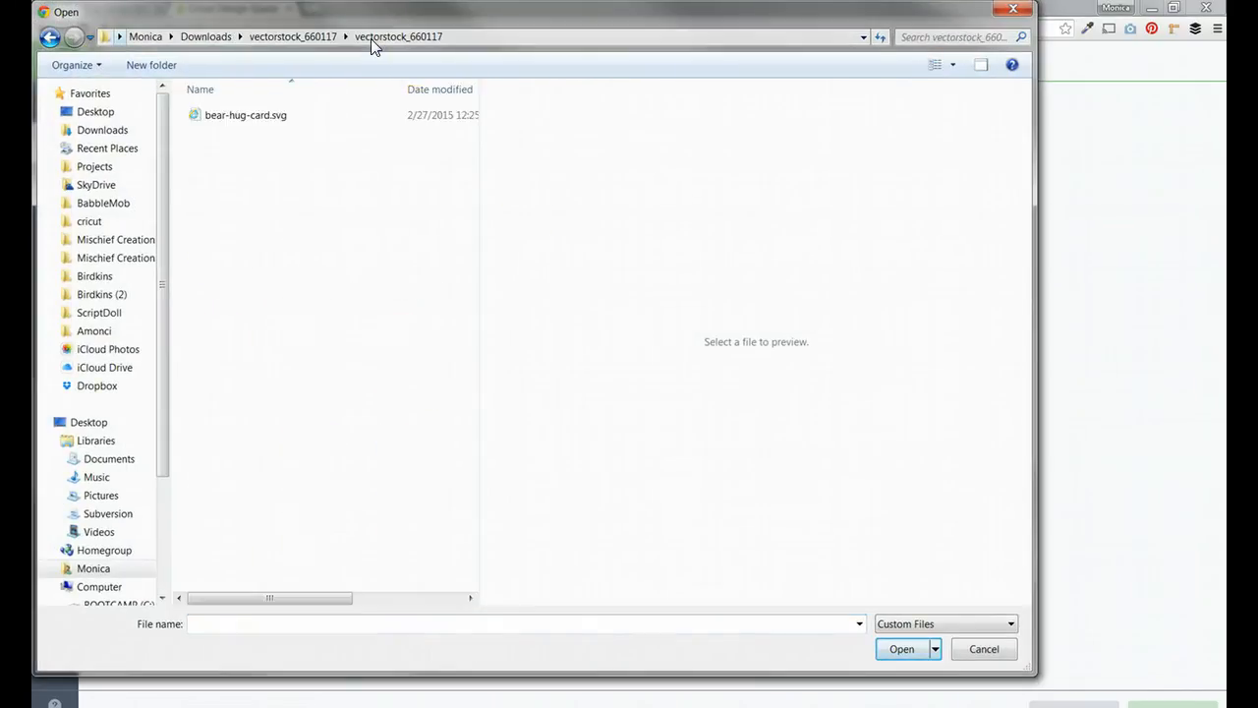
{"action": "left_click", "coordinate": [301, 127]}
{"action": "left_click", "coordinate": [899, 650]}
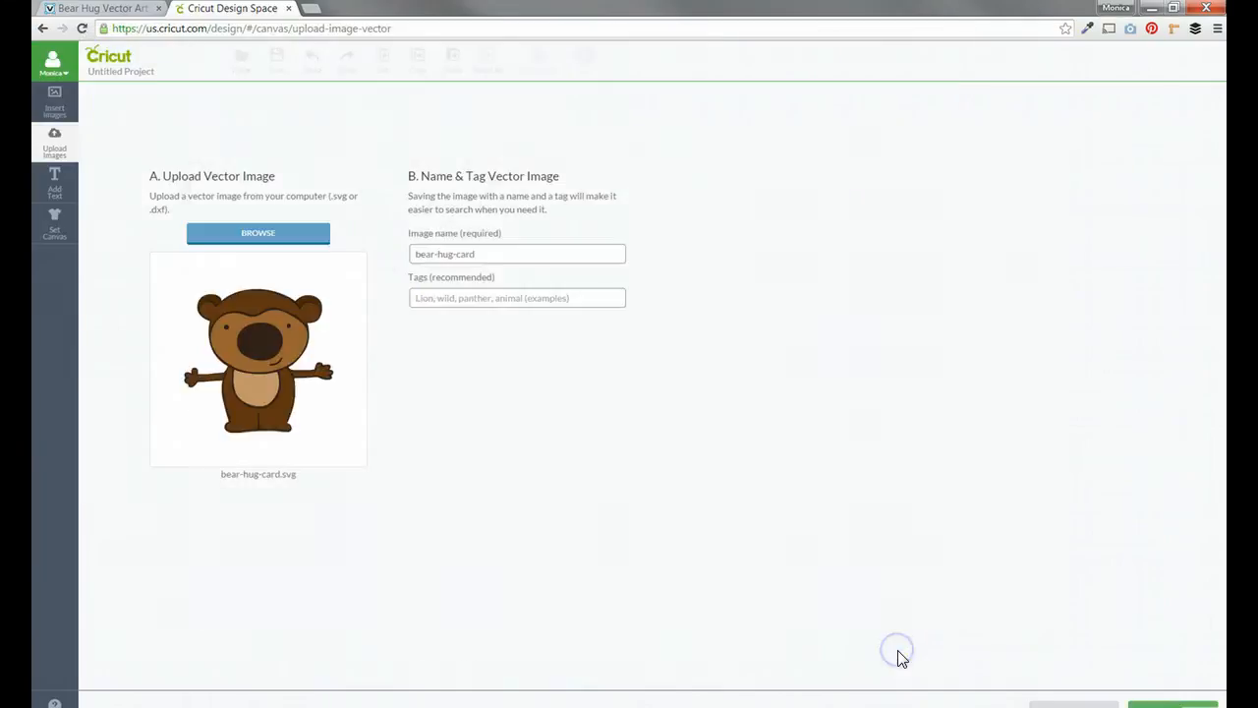
Tag the image as bear hug card, save it, and insert the newly uploaded bear onto the canvas
{"action": "left_click", "coordinate": [453, 302]}
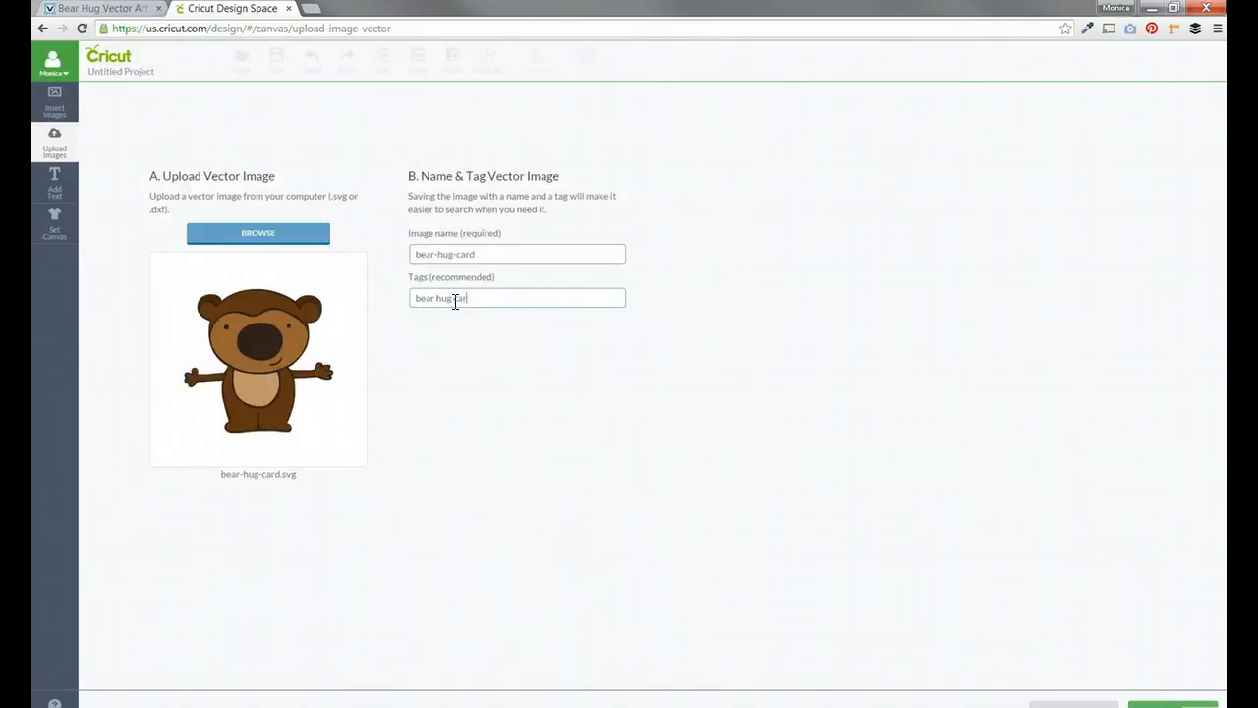
{"action": "left_click", "coordinate": [1182, 703]}
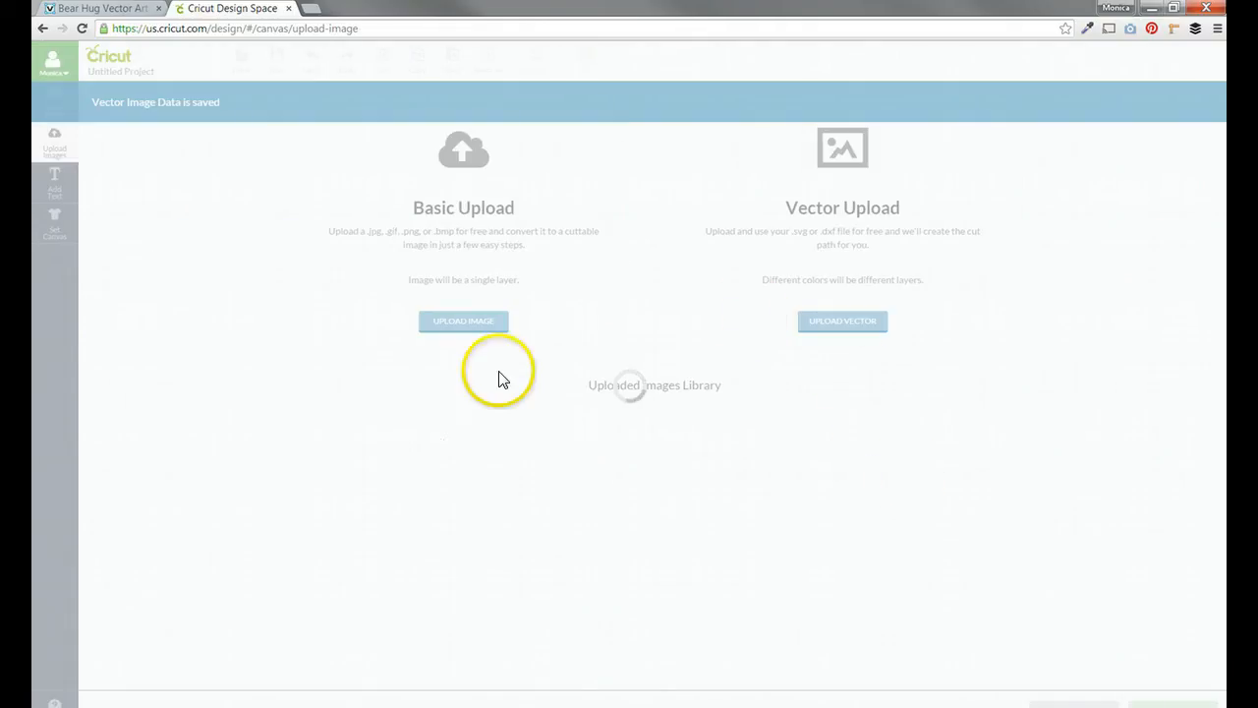
{"action": "left_click", "coordinate": [162, 452]}
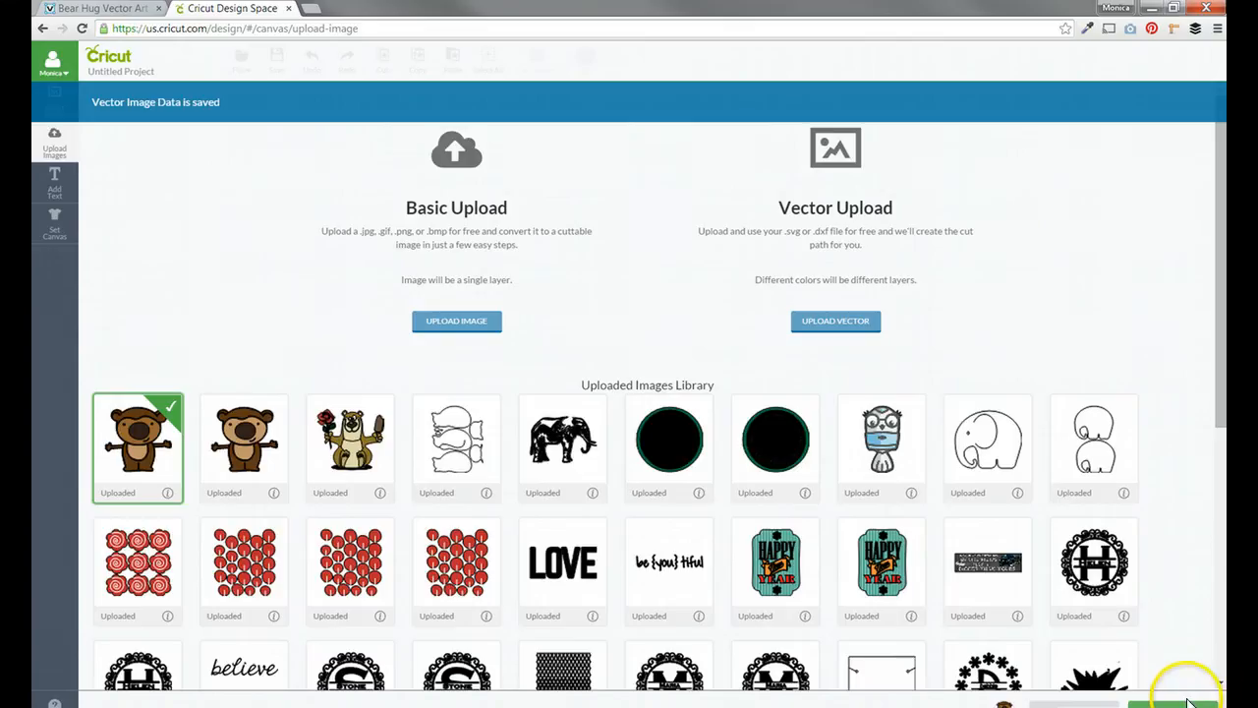
{"action": "left_click", "coordinate": [1189, 704]}
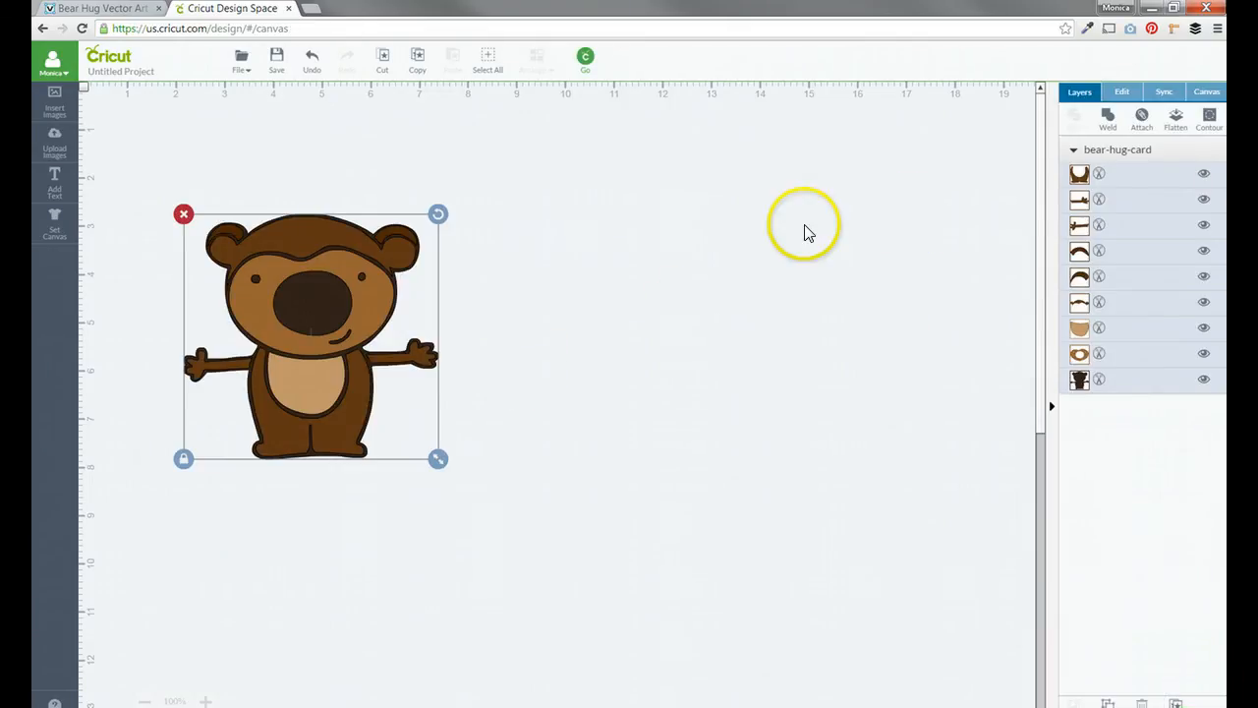
Sync the face layer's color to the belly's light tan and return to the layer list
{"action": "left_click", "coordinate": [1165, 94]}
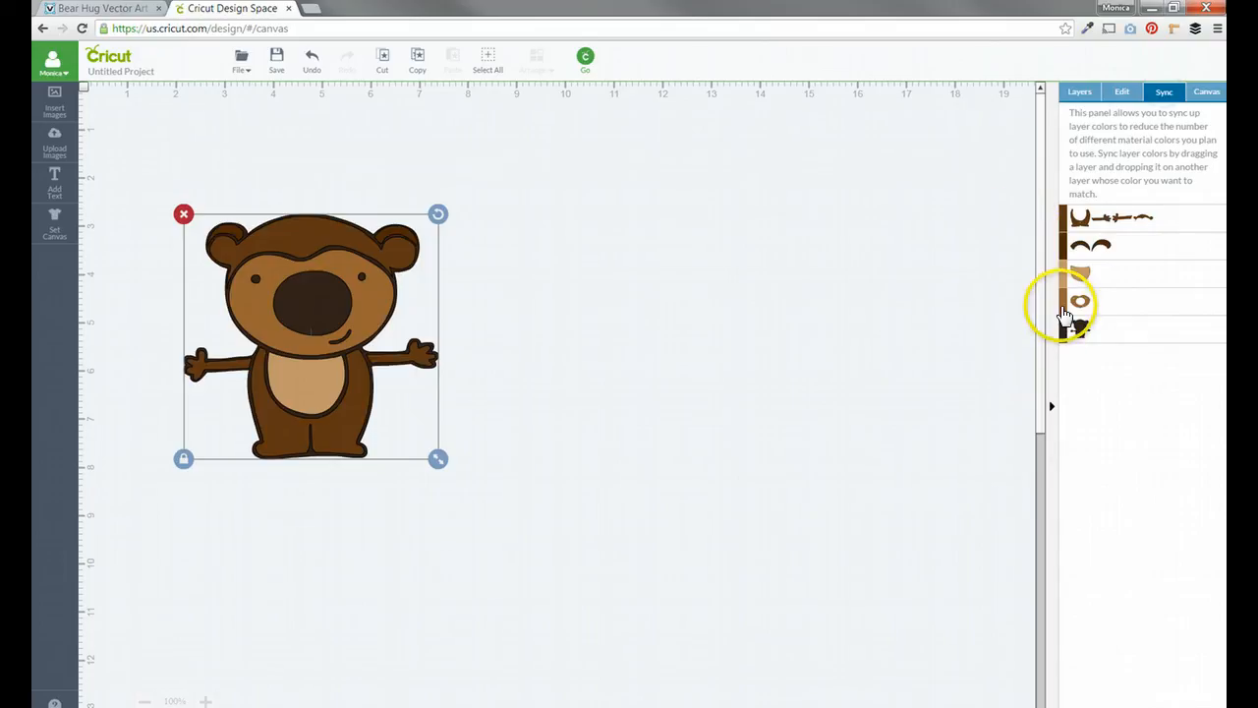
{"action": "left_click_drag", "start_coordinate": [1064, 315], "coordinate": [1063, 287]}
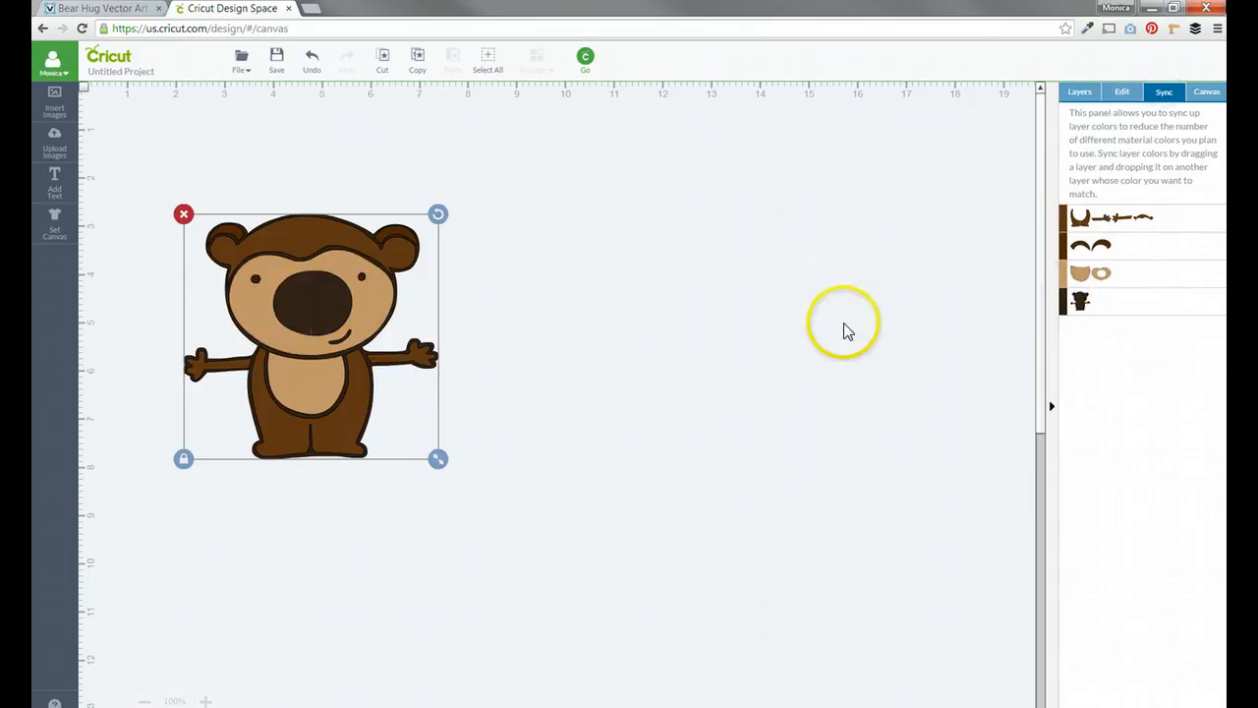
{"action": "left_click", "coordinate": [1079, 91]}
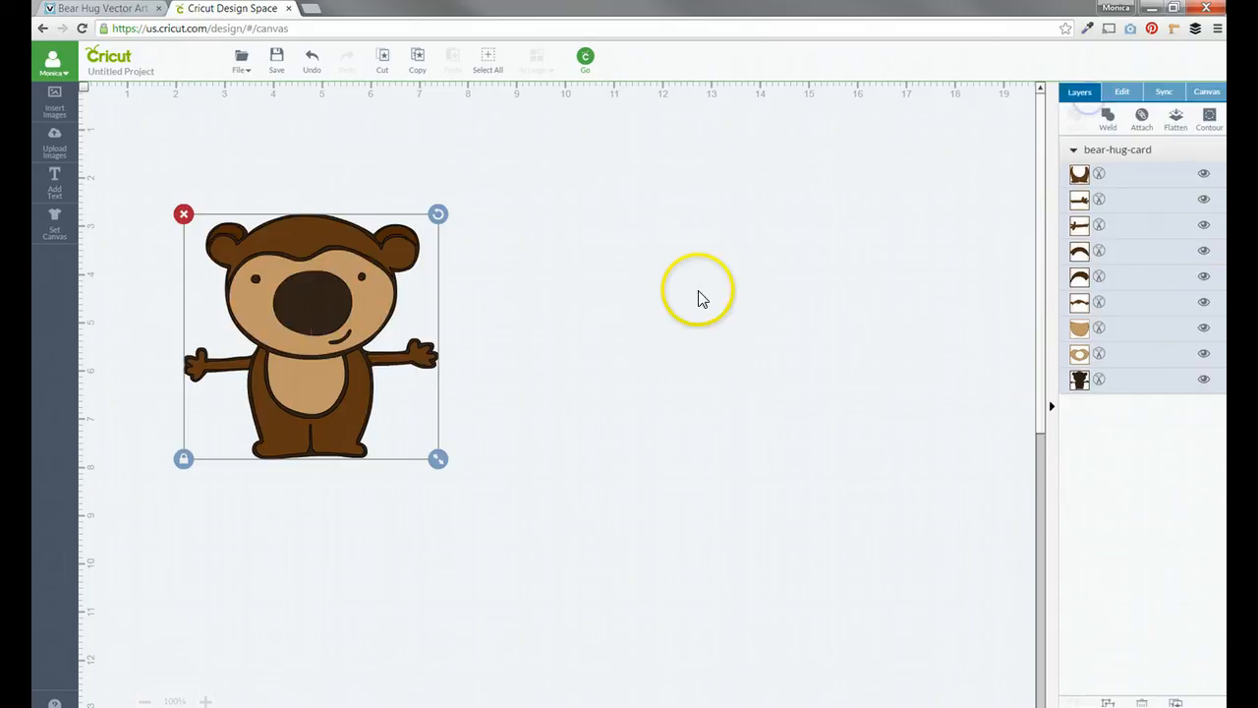
Ungroup the bear-hug-card image into separate layers
{"action": "left_click", "coordinate": [696, 298]}
{"action": "left_click", "coordinate": [1126, 380]}
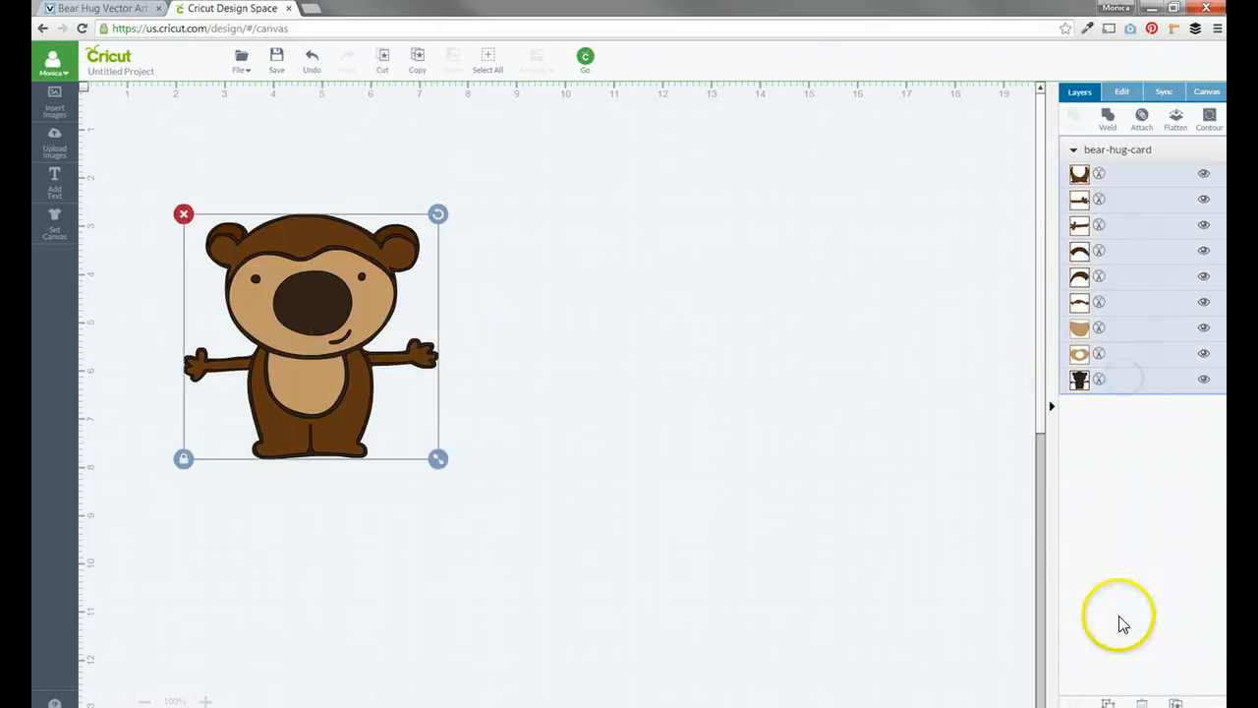
{"action": "left_click", "coordinate": [1106, 702]}
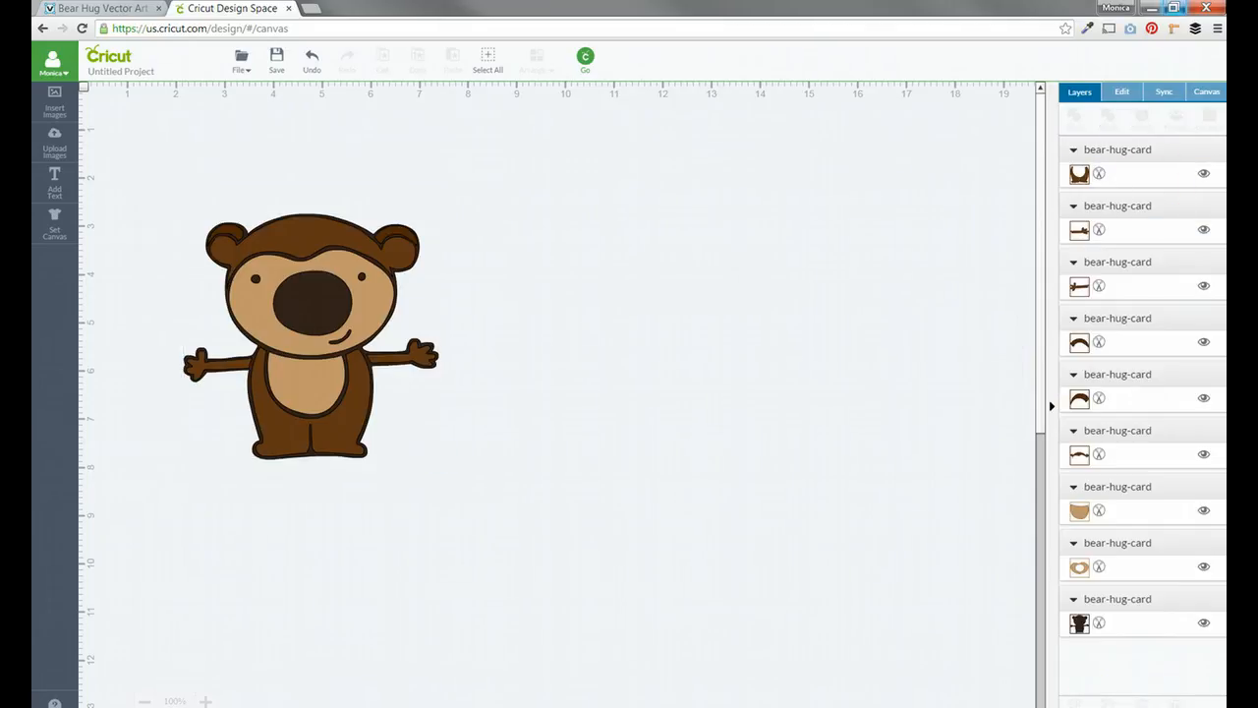
Restore the browser window from maximized and widen it on both sides to enlarge the canvas area
{"action": "left_click", "coordinate": [1176, 9]}
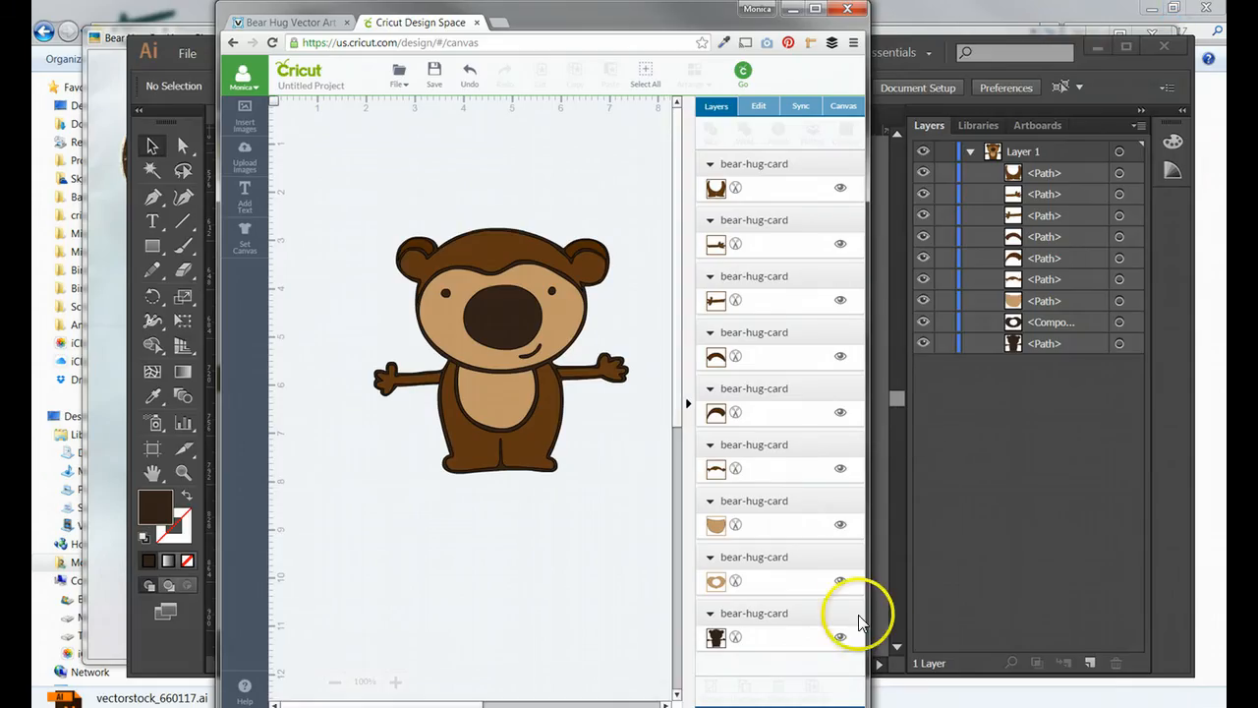
{"action": "left_click_drag", "start_coordinate": [871, 612], "coordinate": [1215, 604]}
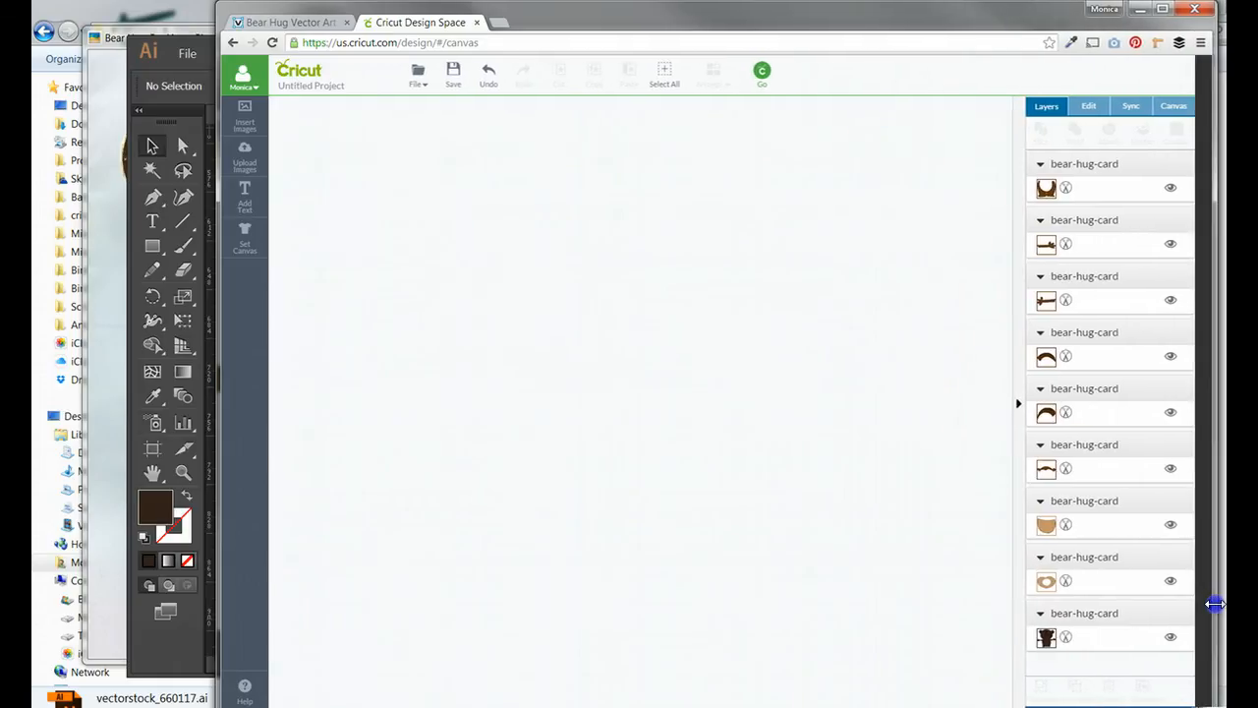
{"action": "left_click_drag", "start_coordinate": [219, 357], "coordinate": [50, 358]}
Duplicate the dark bear silhouette and place the copy beside the bear at about X 9.2 in, Y 2.7 in
{"action": "left_click", "coordinate": [1120, 636]}
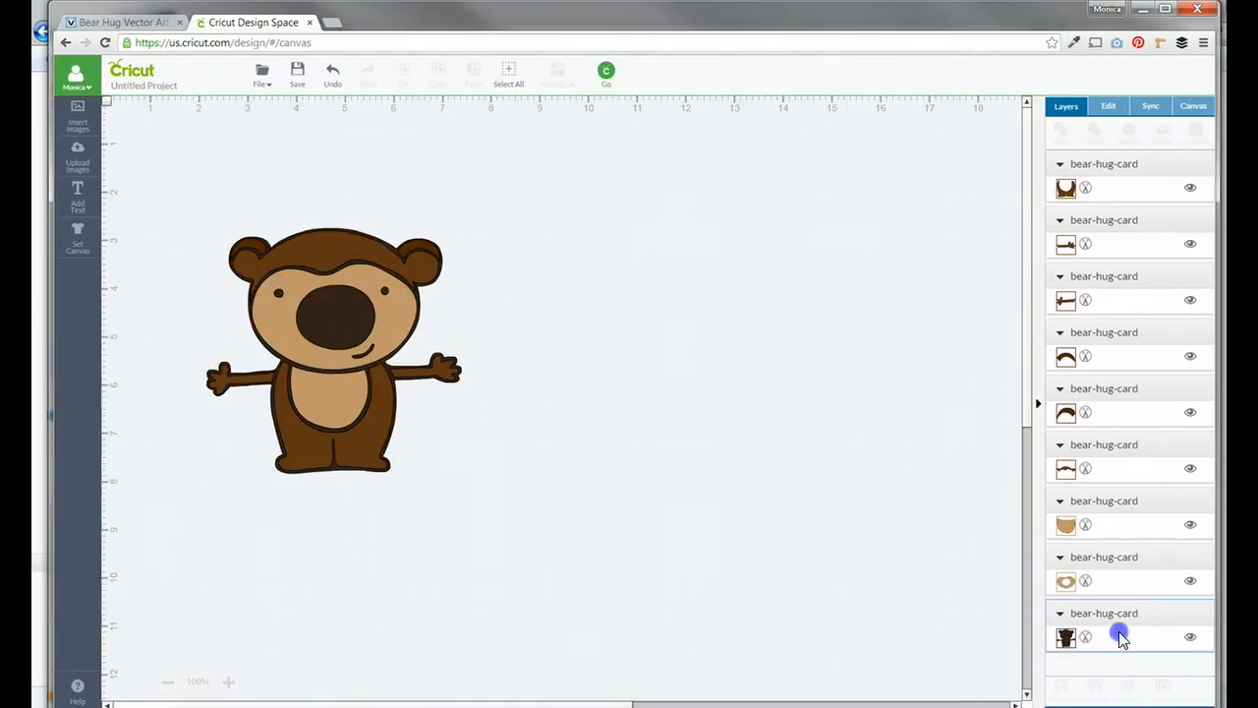
{"action": "left_click", "coordinate": [1160, 691]}
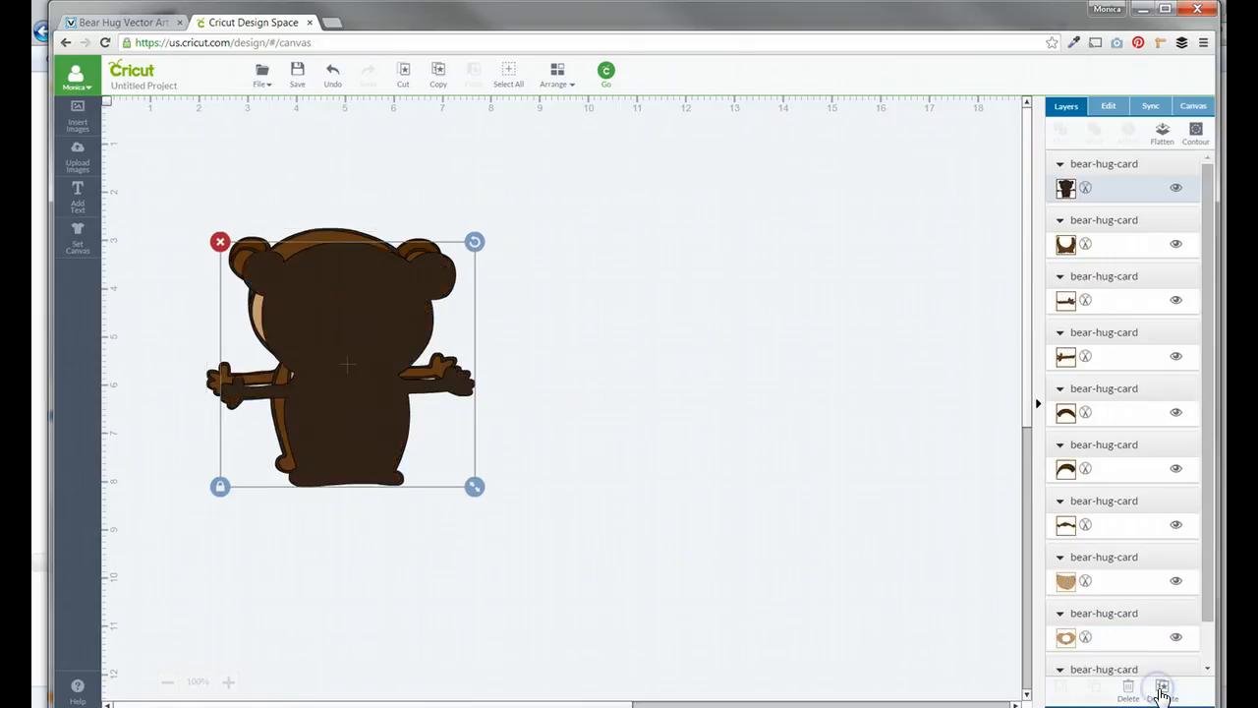
{"action": "left_click_drag", "start_coordinate": [357, 439], "coordinate": [678, 427]}
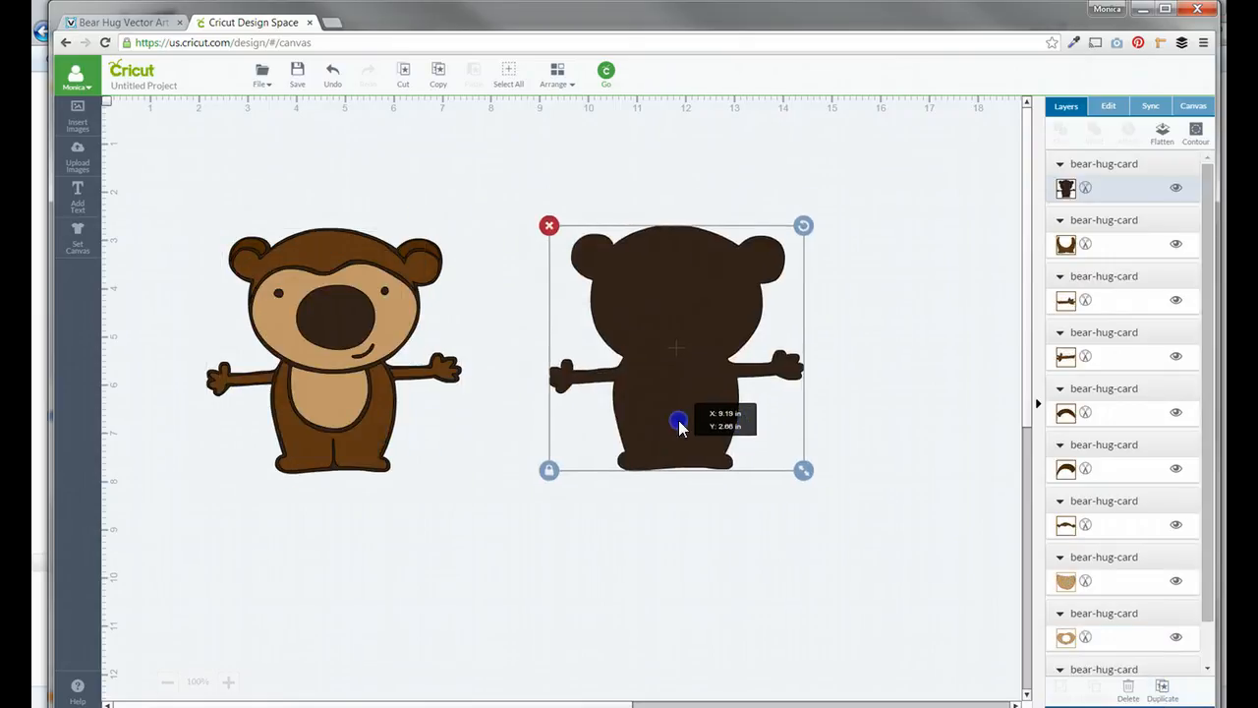
Examine the finished Bear Hug Card photo for its arms and heart, return to the canvas, and deselect the silhouette
{"action": "key", "text": "alt+Tab"}
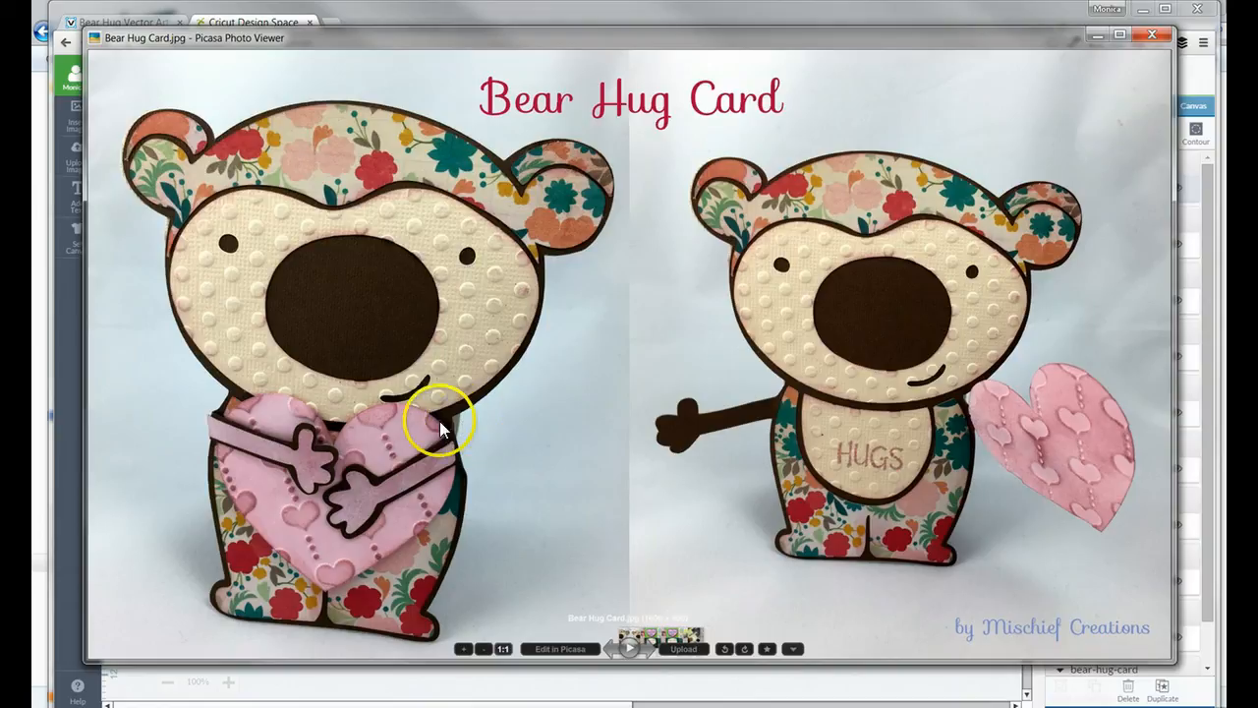
{"action": "left_click", "coordinate": [1097, 36]}
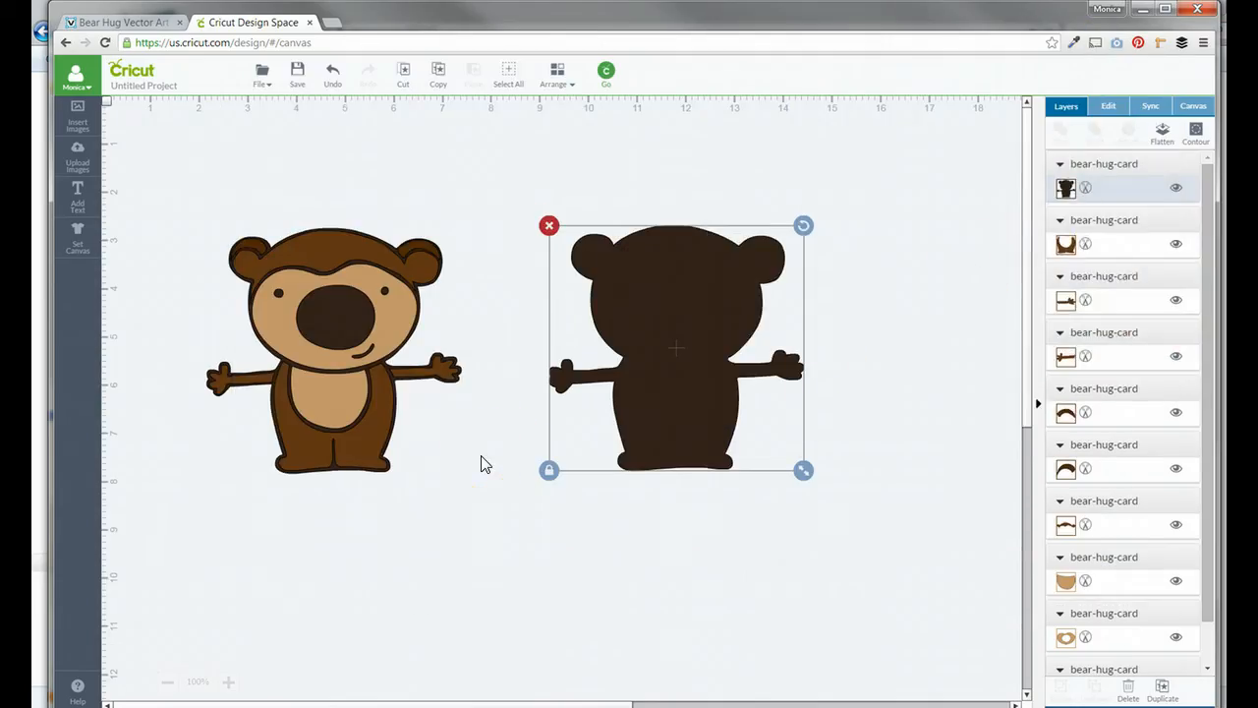
{"action": "left_click", "coordinate": [534, 407]}
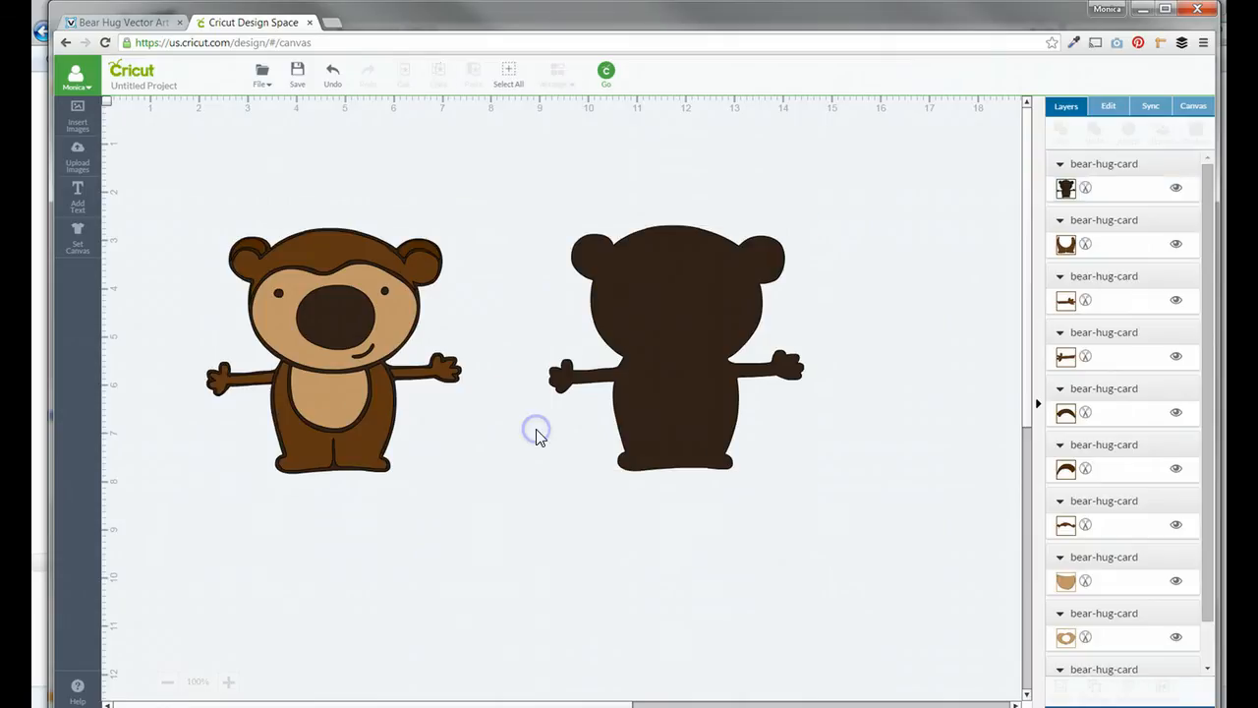
Search the image library for "heart" and insert the Pink Hearts image with one large and two small hearts onto the canvas
{"action": "left_click", "coordinate": [79, 116]}
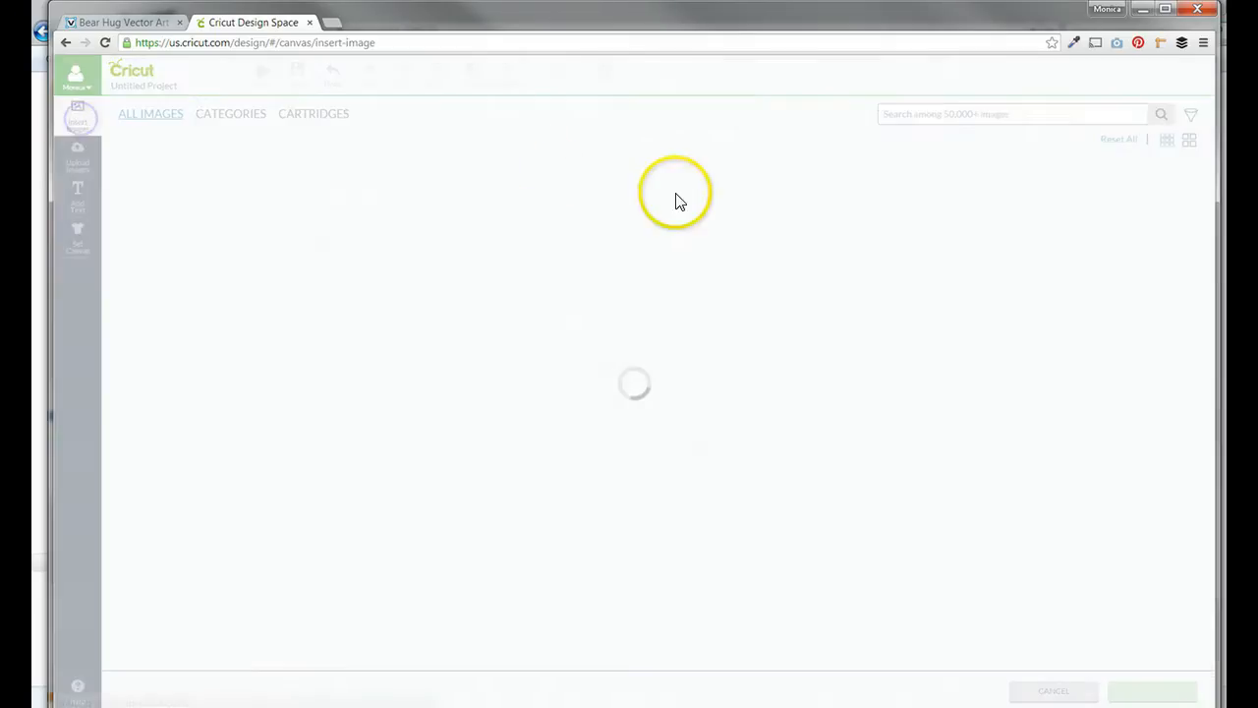
{"action": "left_click", "coordinate": [978, 117]}
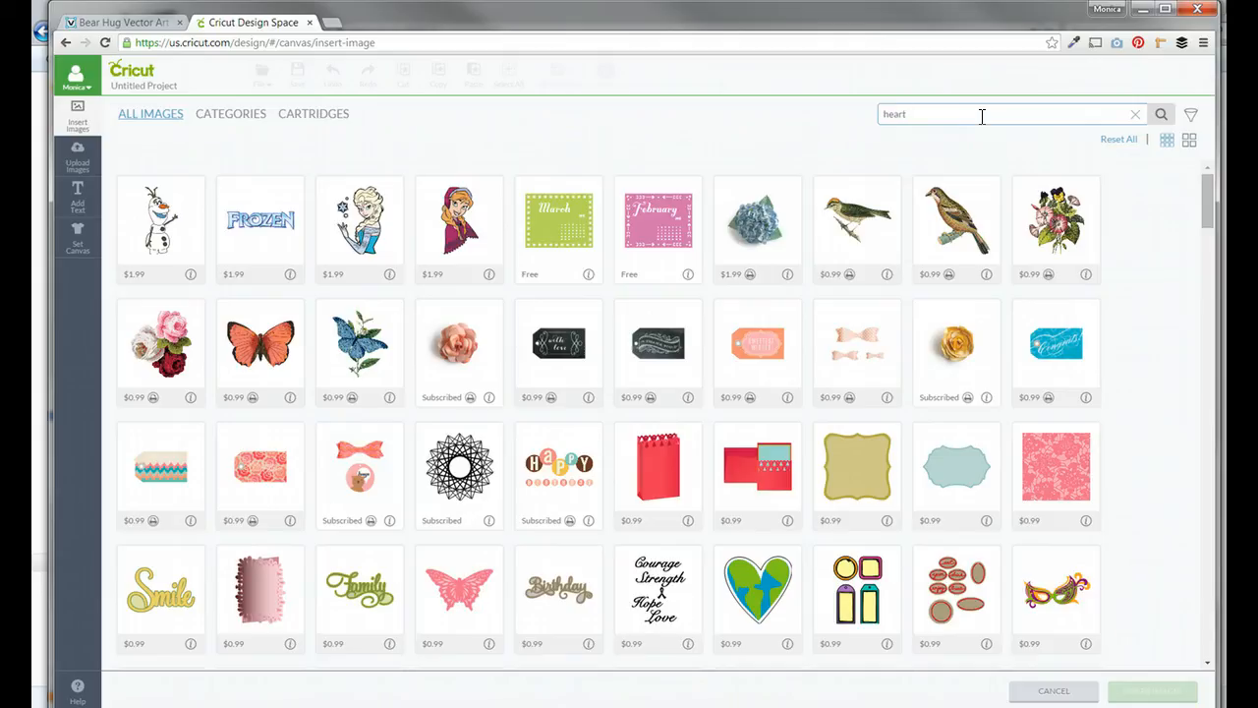
{"action": "key", "text": "Return"}
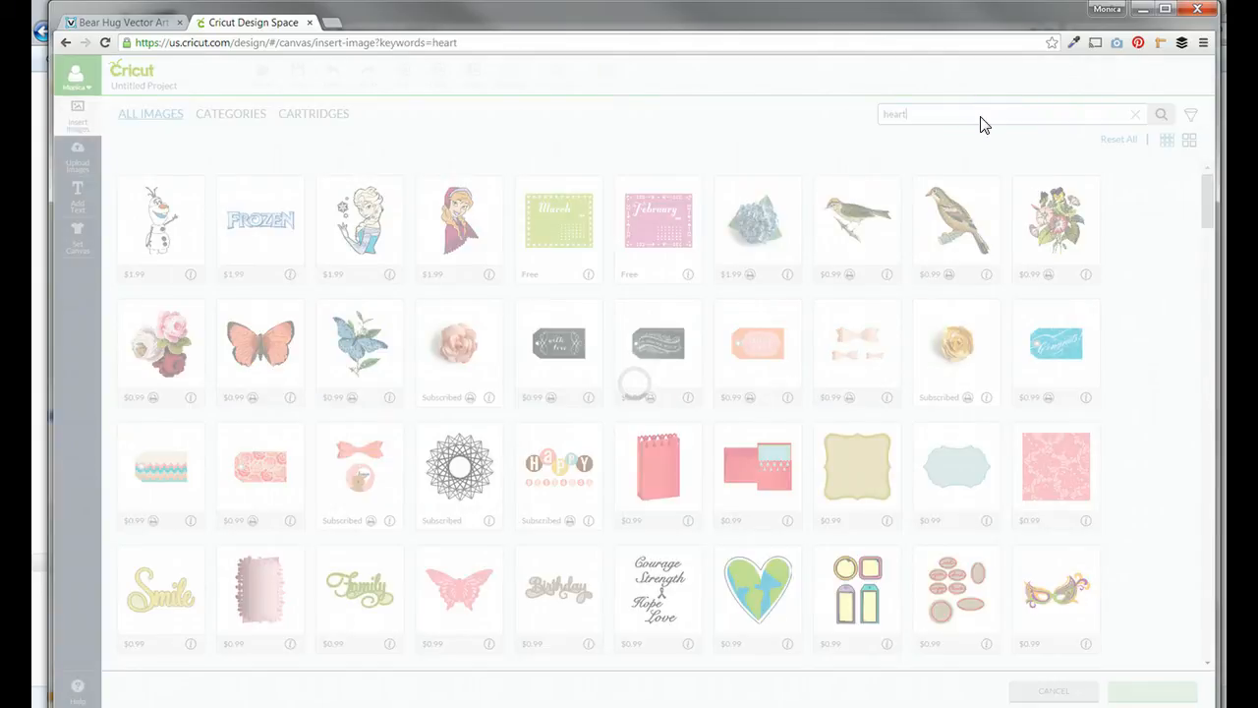
{"action": "left_click", "coordinate": [454, 232]}
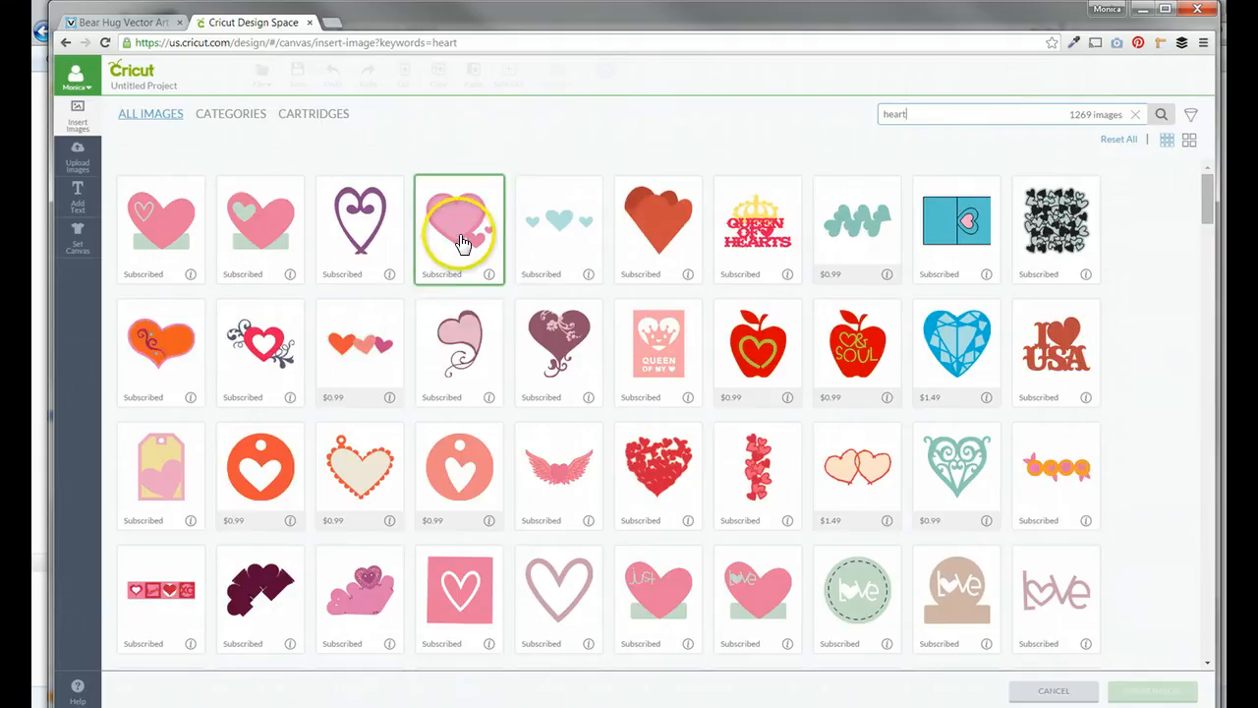
{"action": "left_click", "coordinate": [1146, 693]}
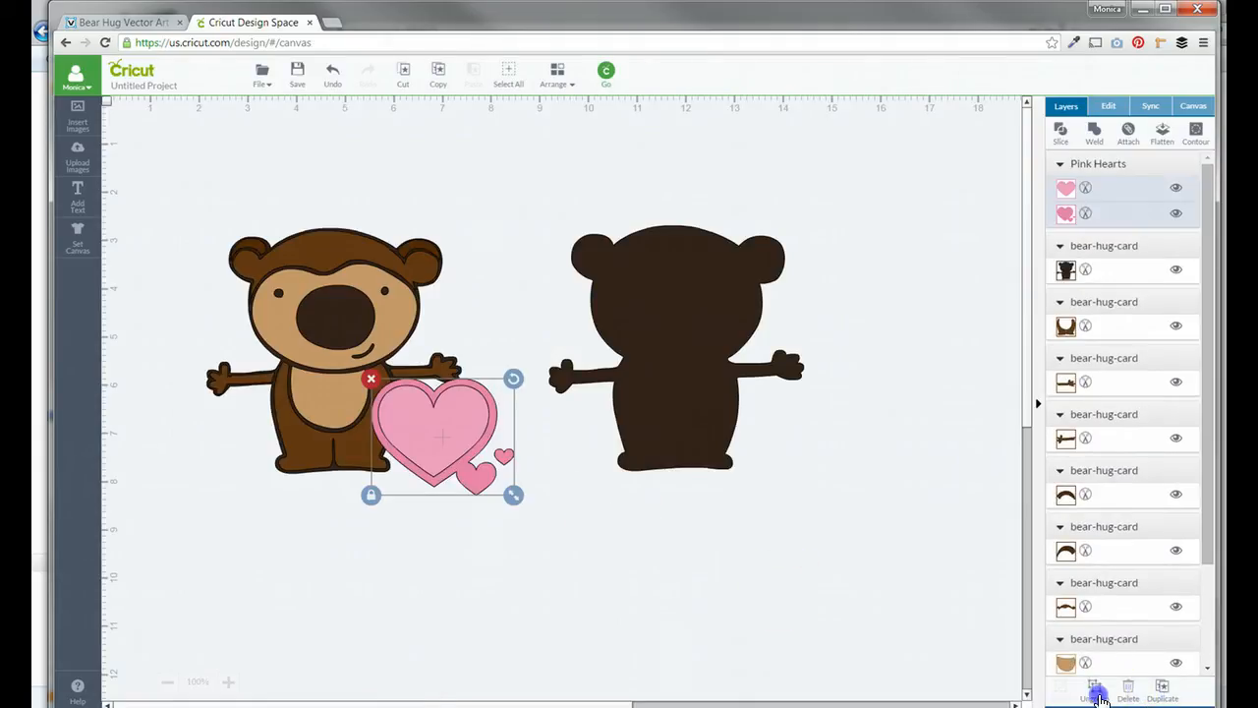
Ungroup the Pink Hearts image and delete its darker pink backing layer with the small hearts
{"action": "left_click", "coordinate": [1097, 695]}
{"action": "left_click", "coordinate": [473, 484]}
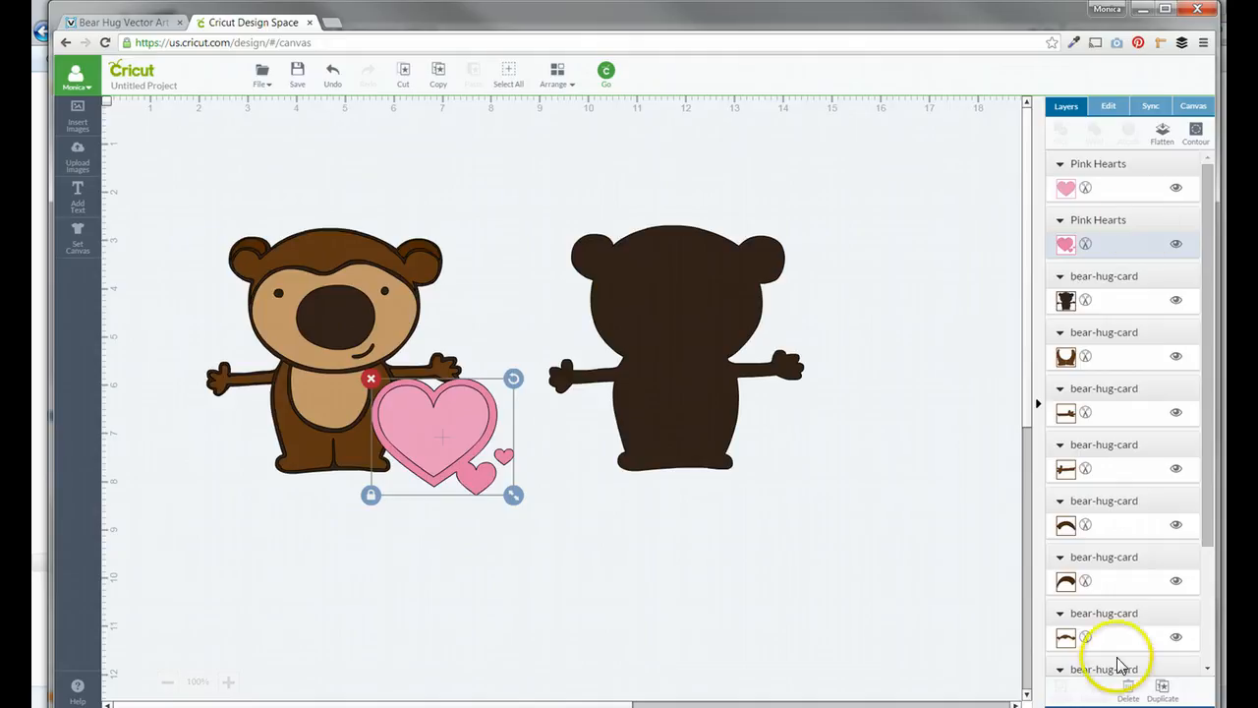
{"action": "left_click_drag", "start_coordinate": [491, 483], "coordinate": [672, 533]}
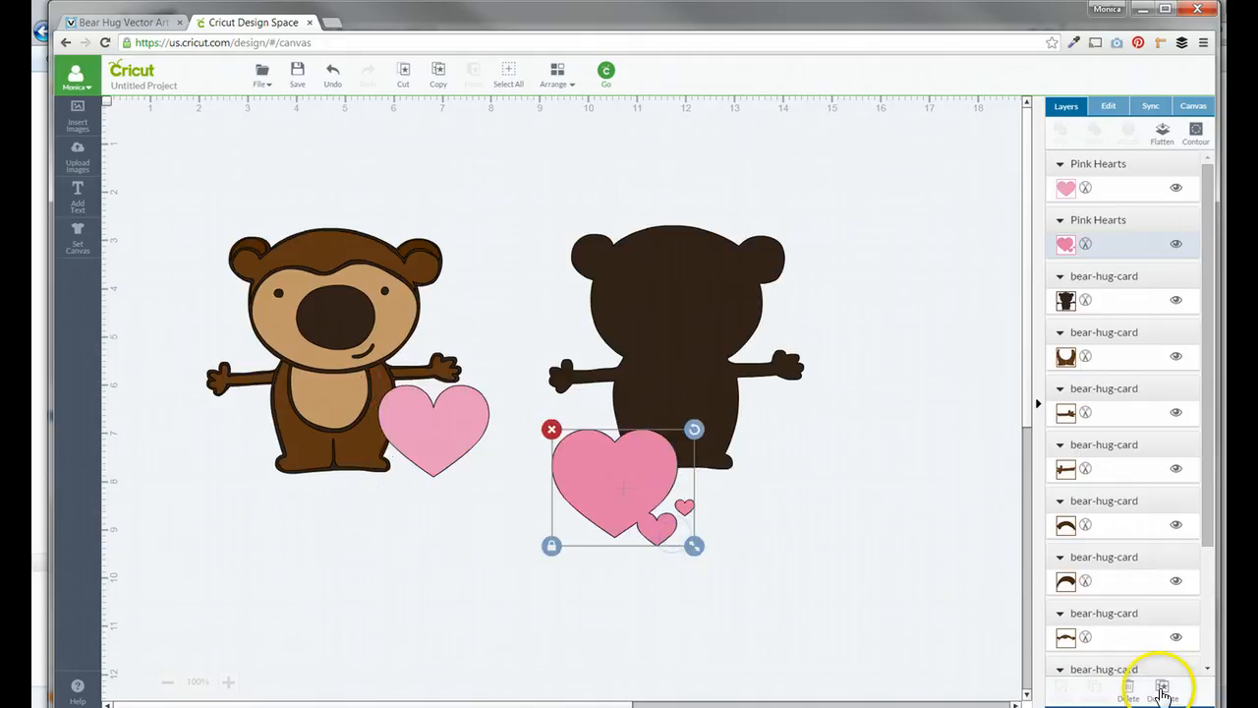
{"action": "left_click", "coordinate": [1127, 691]}
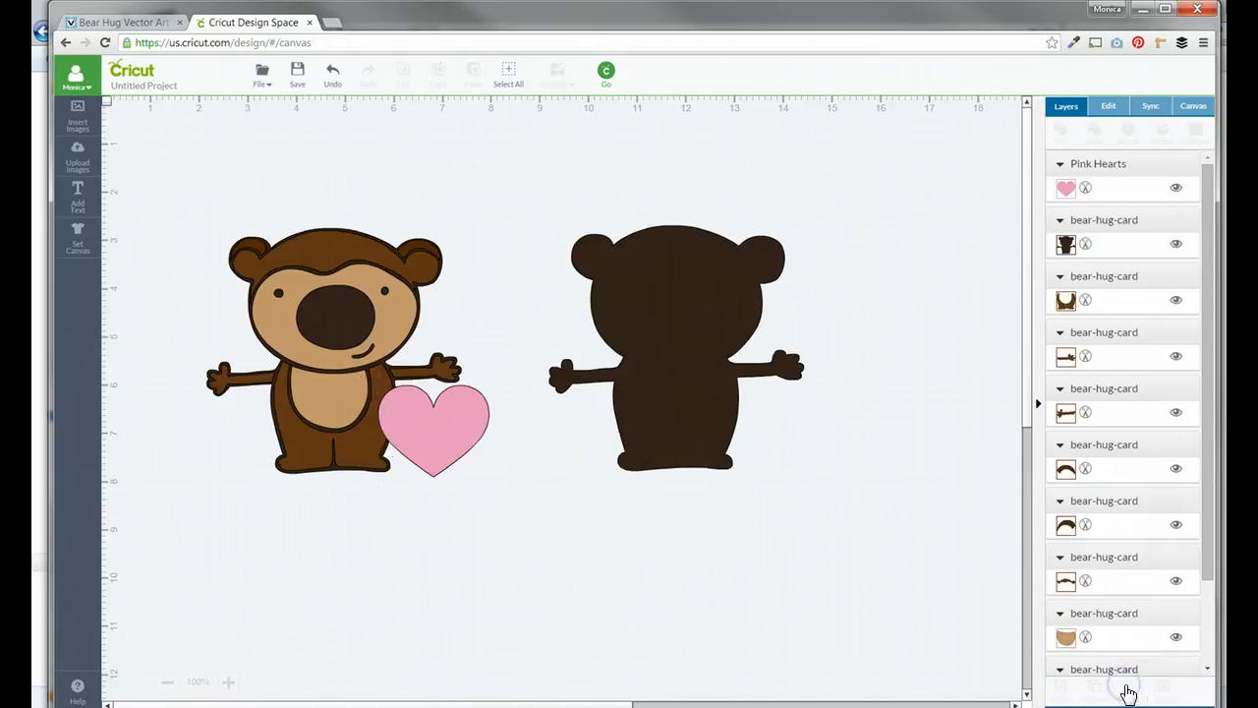
Fit the remaining pink heart against the bear's body, and park it on empty canvas beside the dark silhouette's head
{"action": "mouse_move", "coordinate": [442, 447]}
{"action": "left_mouse_down"}
{"action": "mouse_move", "coordinate": [323, 429]}
{"action": "mouse_move", "coordinate": [334, 433]}
{"action": "mouse_move", "coordinate": [337, 415]}
{"action": "mouse_move", "coordinate": [392, 458]}
{"action": "left_mouse_up"}
{"action": "left_click", "coordinate": [324, 296]}
{"action": "left_click", "coordinate": [499, 480]}
{"action": "left_click_drag", "start_coordinate": [328, 428], "coordinate": [914, 272]}
{"action": "left_click", "coordinate": [652, 175]}
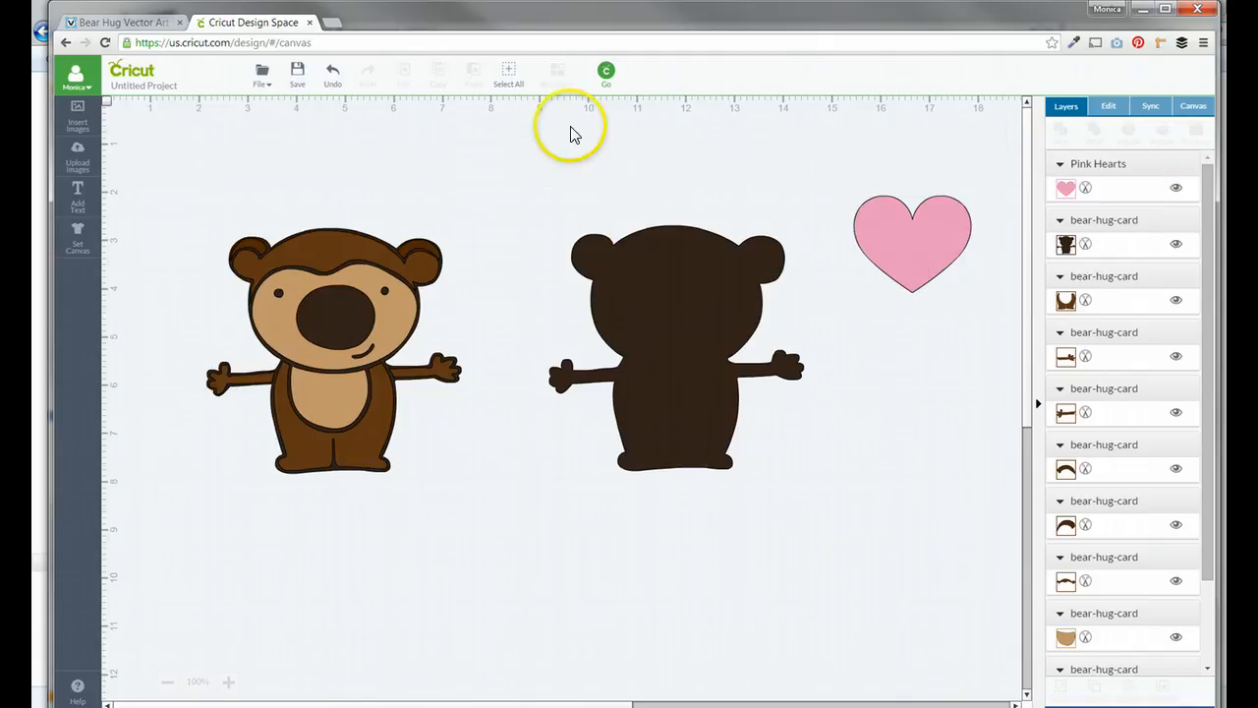
Search the image library for "score line" and insert the Score Line image onto the canvas
{"action": "left_click", "coordinate": [77, 113]}
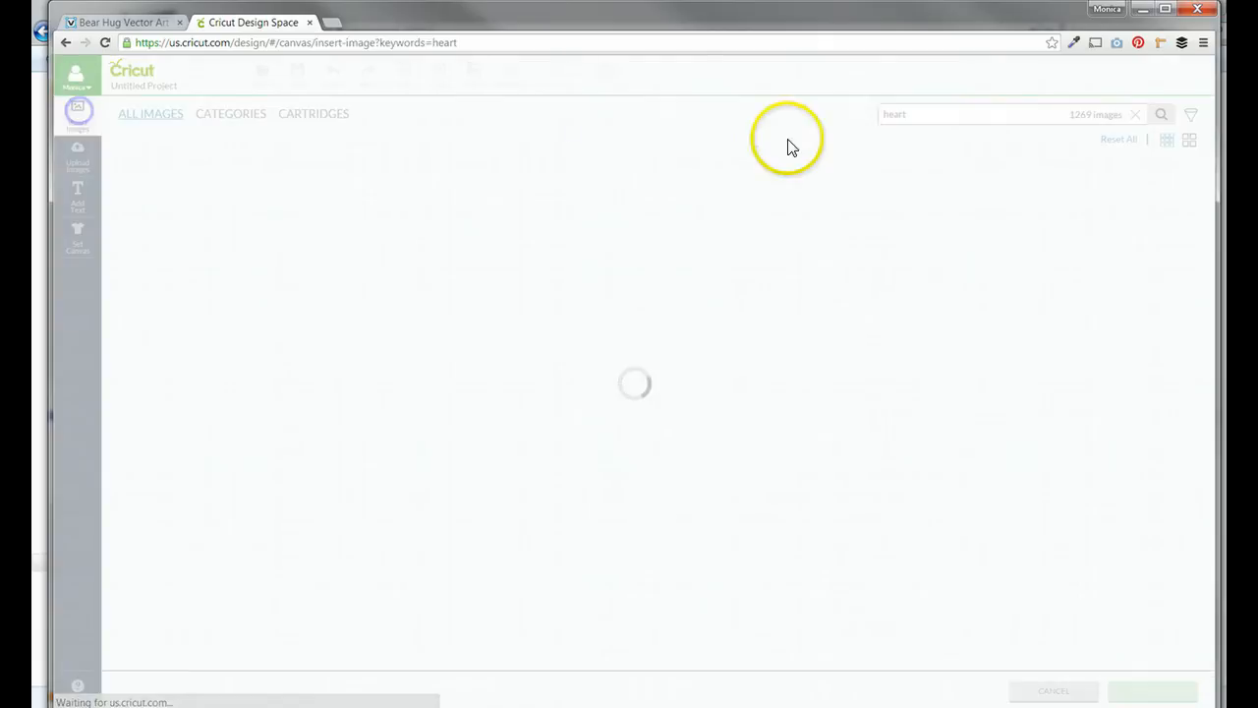
{"action": "left_click", "coordinate": [911, 119]}
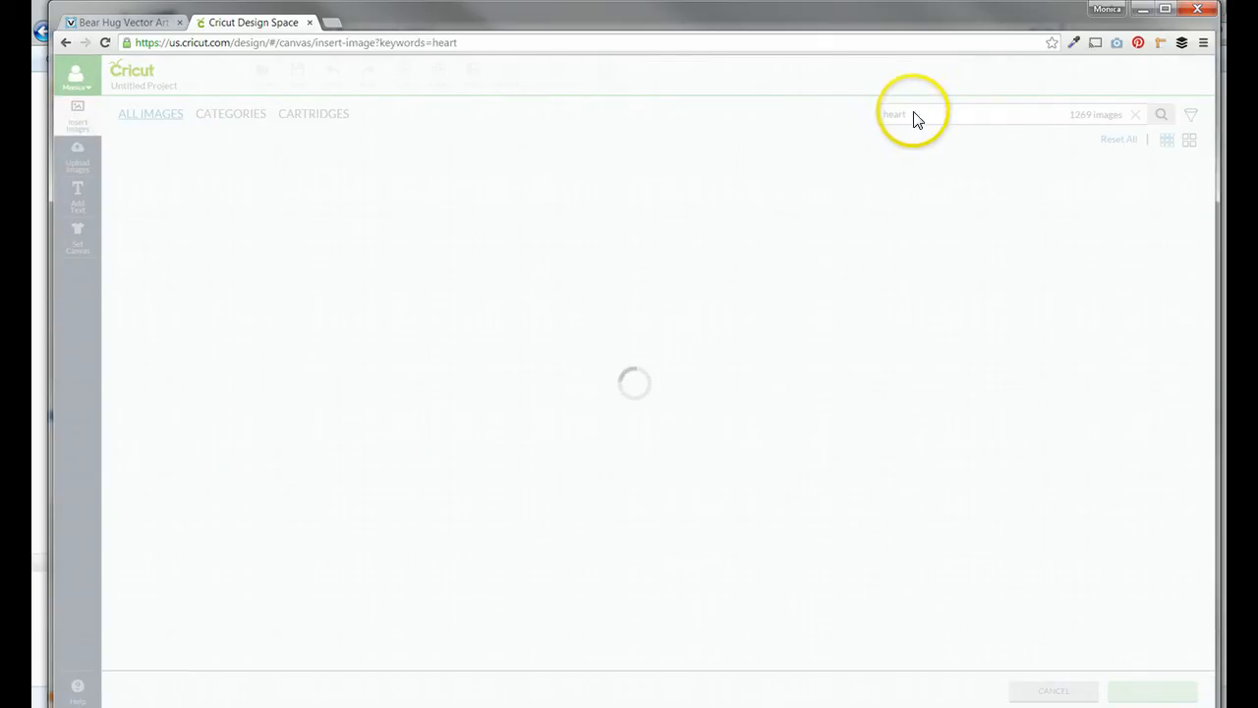
{"action": "double_click", "coordinate": [898, 115]}
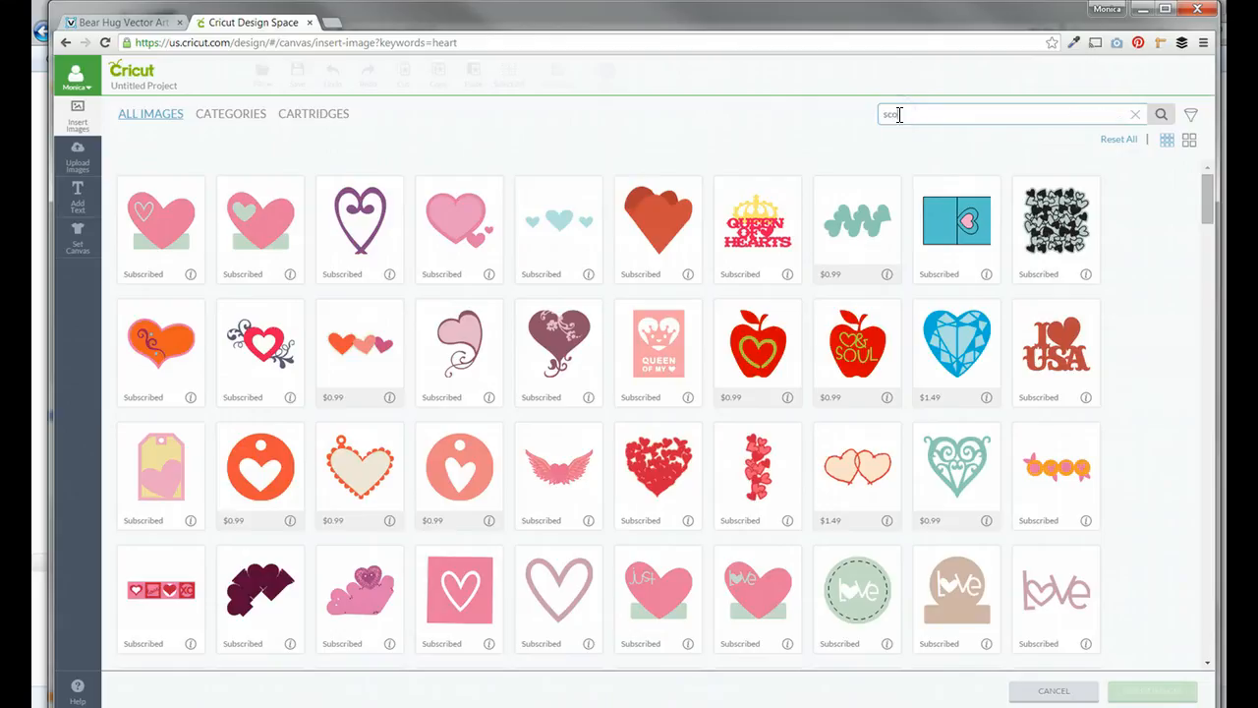
{"action": "key", "text": "Return"}
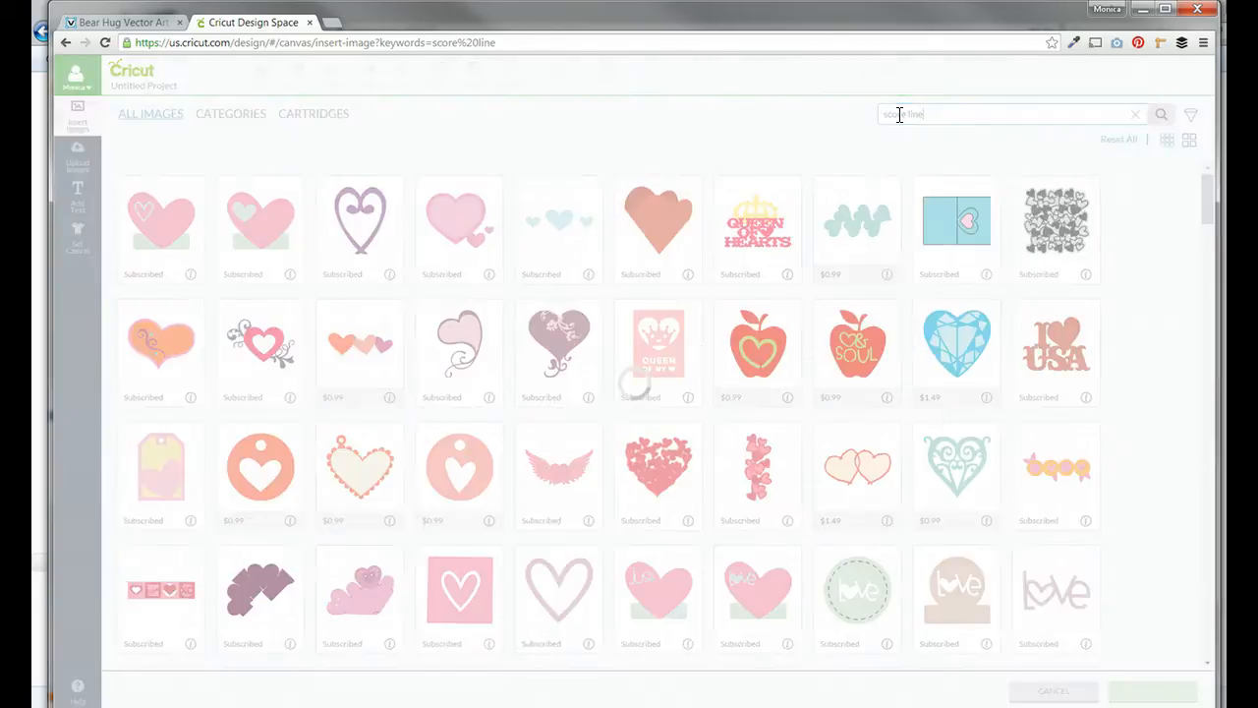
{"action": "left_click", "coordinate": [177, 243]}
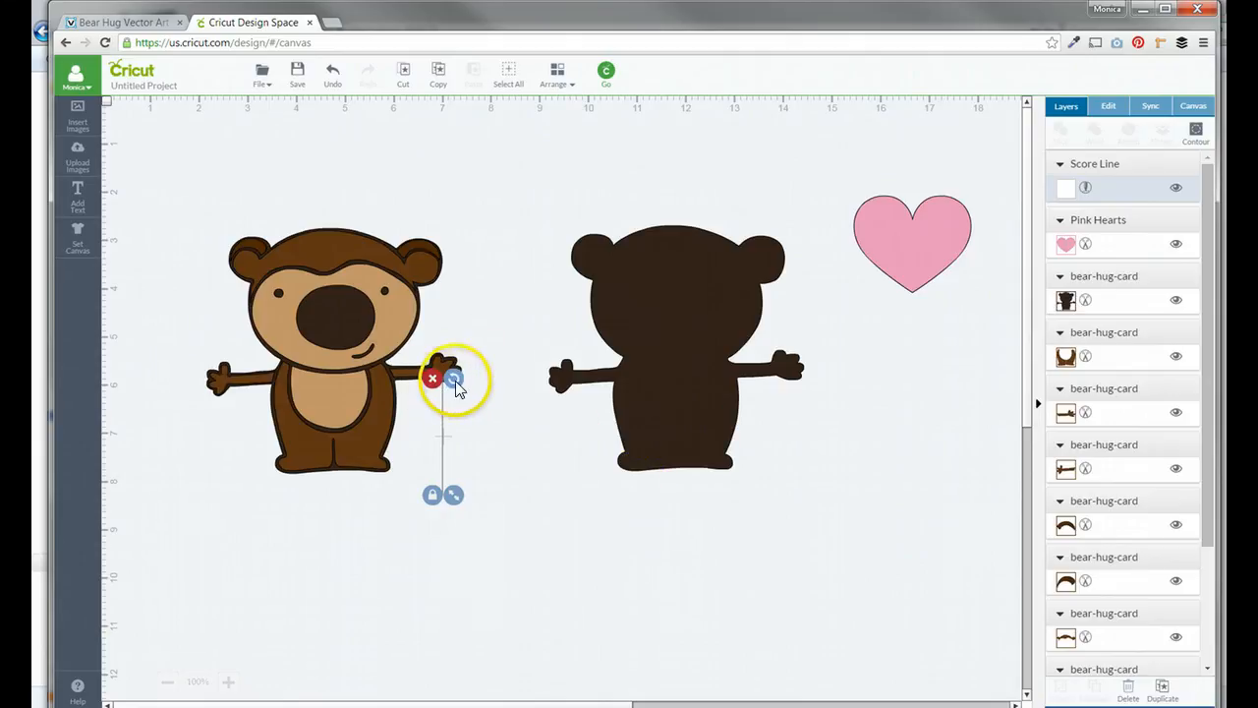
Rotate the score line 90°, set its height to 5 in, and place it across the silhouette's head at about X 14.25 in, Y 3.94 in
{"action": "left_click", "coordinate": [1105, 105]}
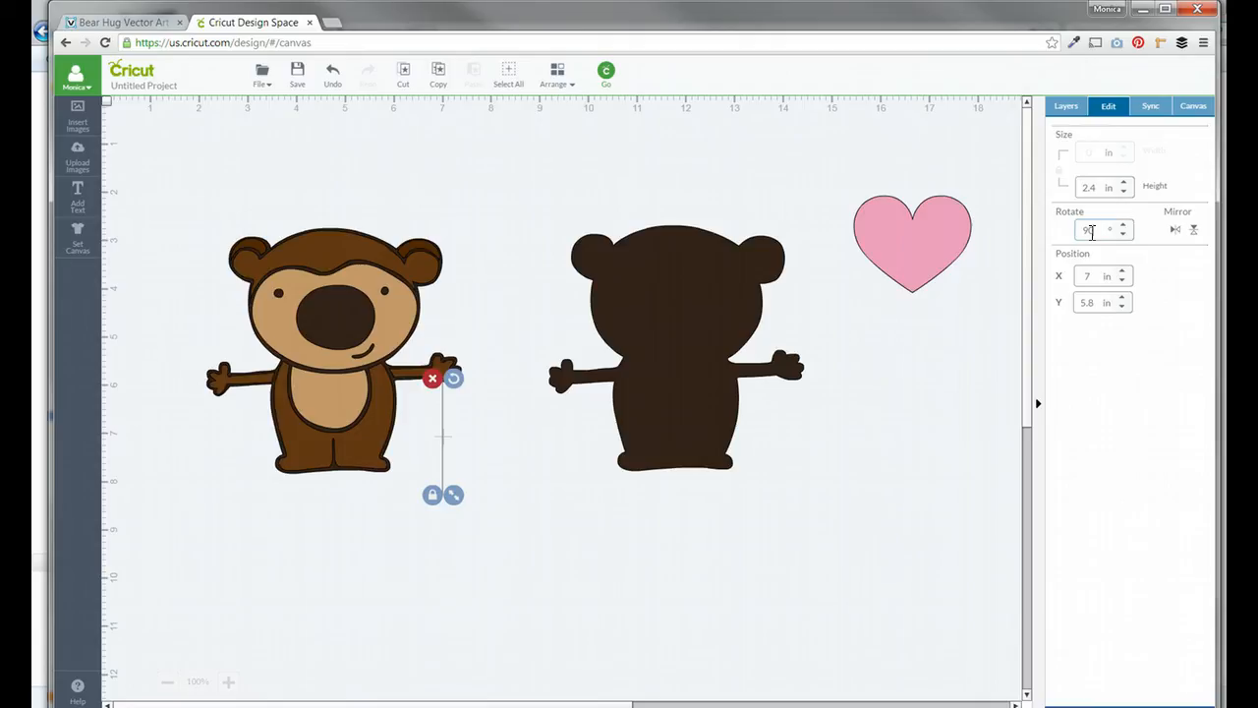
{"action": "left_click", "coordinate": [1099, 194]}
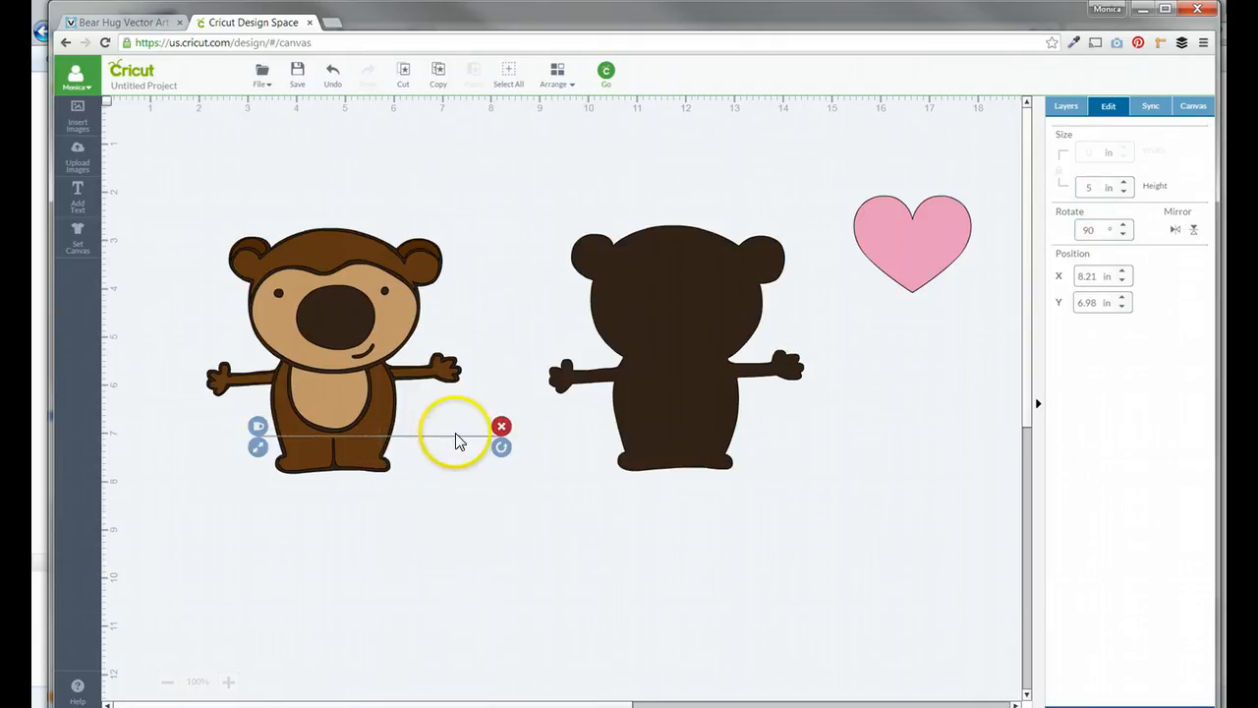
{"action": "left_click", "coordinate": [696, 352]}
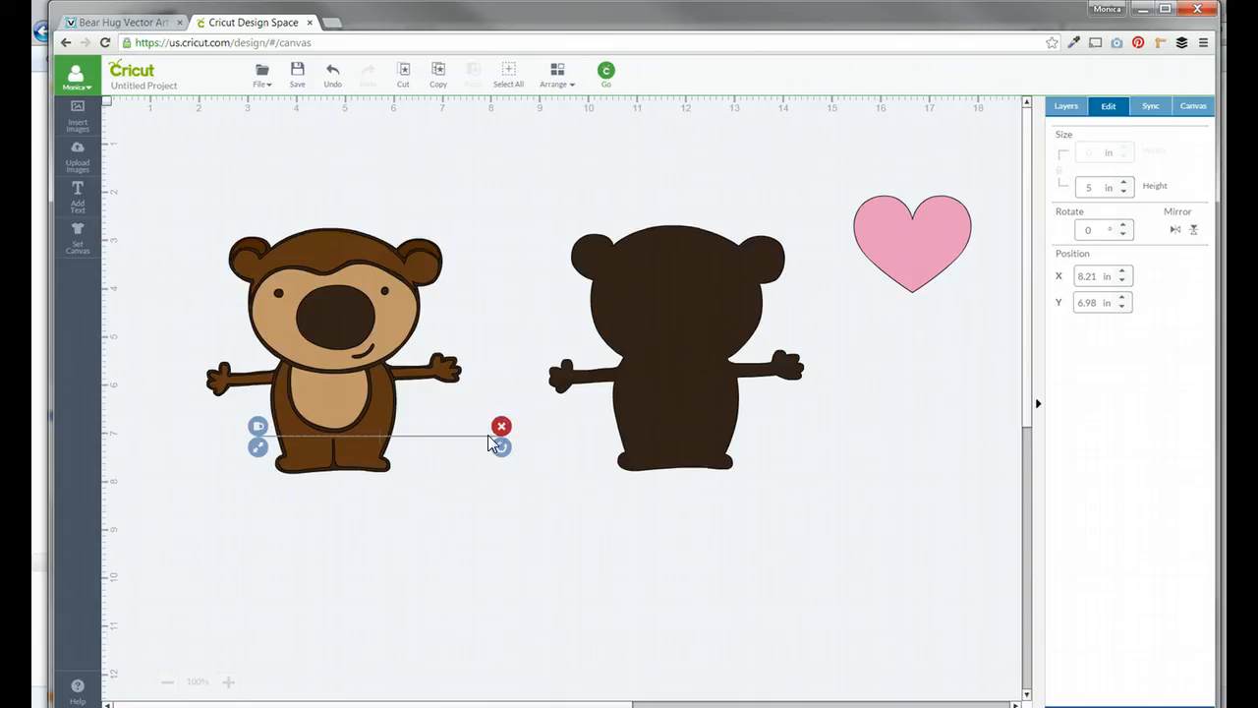
{"action": "left_click_drag", "start_coordinate": [489, 442], "coordinate": [784, 294]}
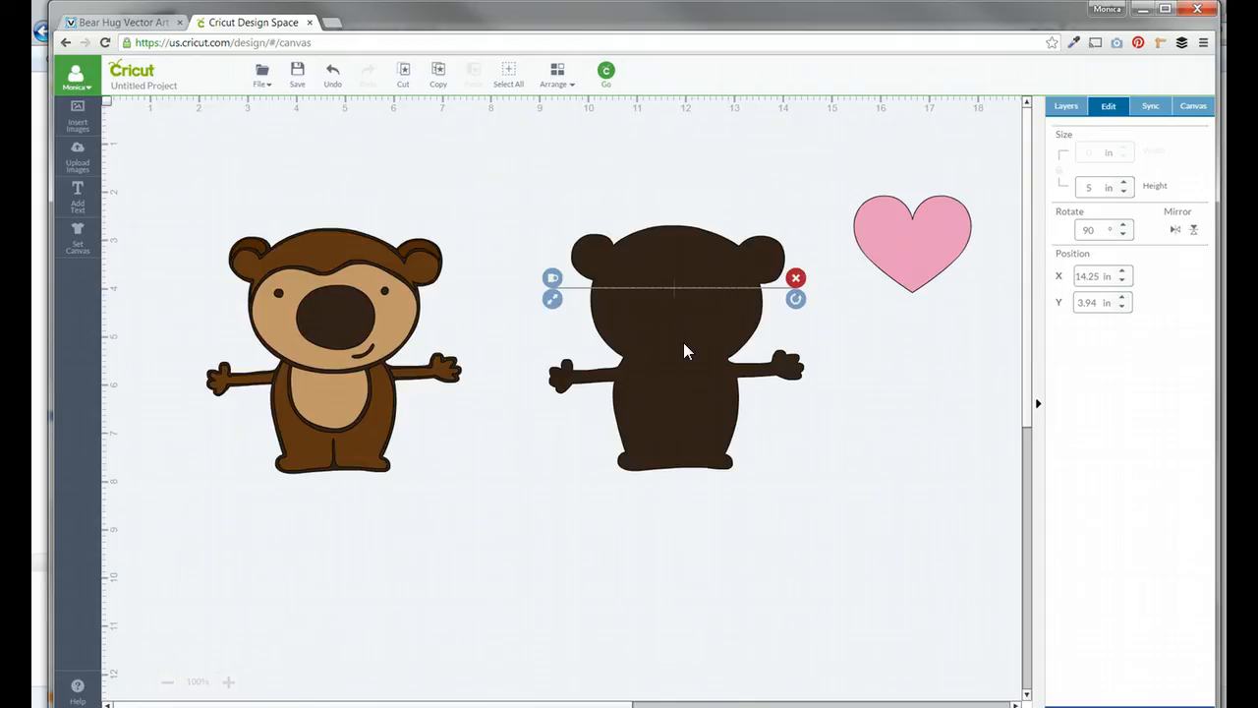
{"action": "left_click", "coordinate": [487, 537]}
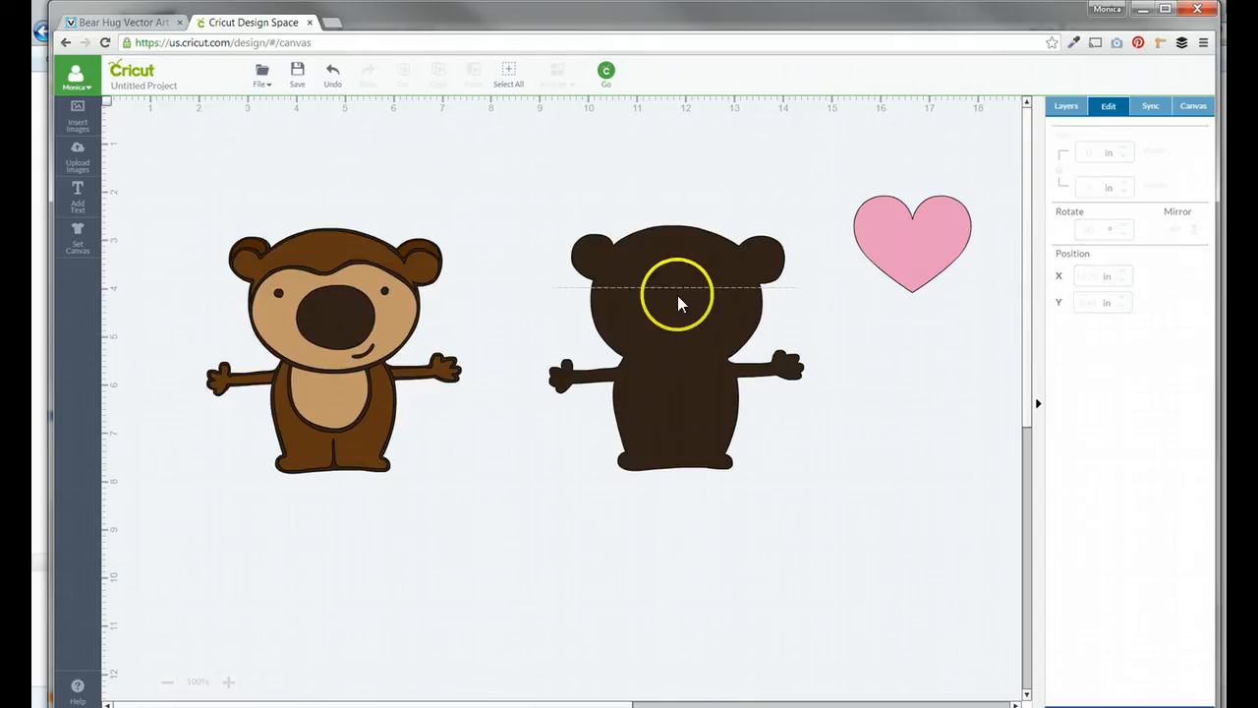
Duplicate the head score line, move the copy below the silhouette, and shorten it to about 1.8 in
{"action": "left_click", "coordinate": [739, 285]}
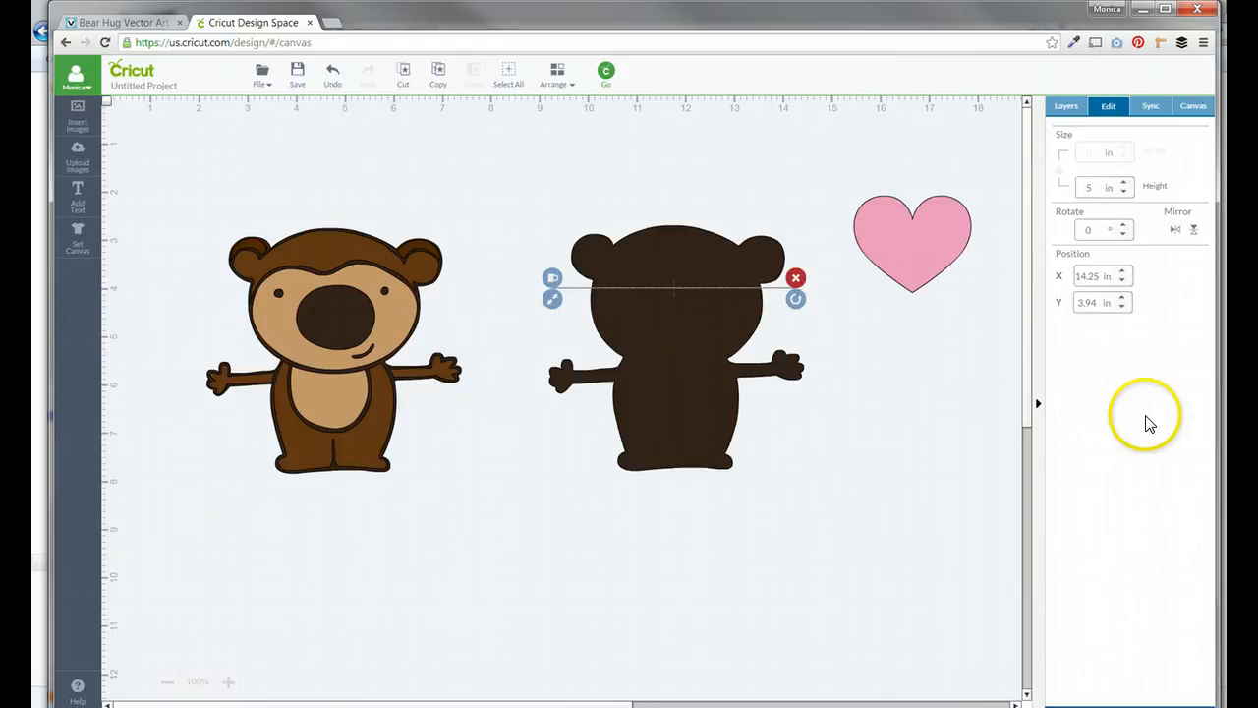
{"action": "left_click", "coordinate": [1066, 106]}
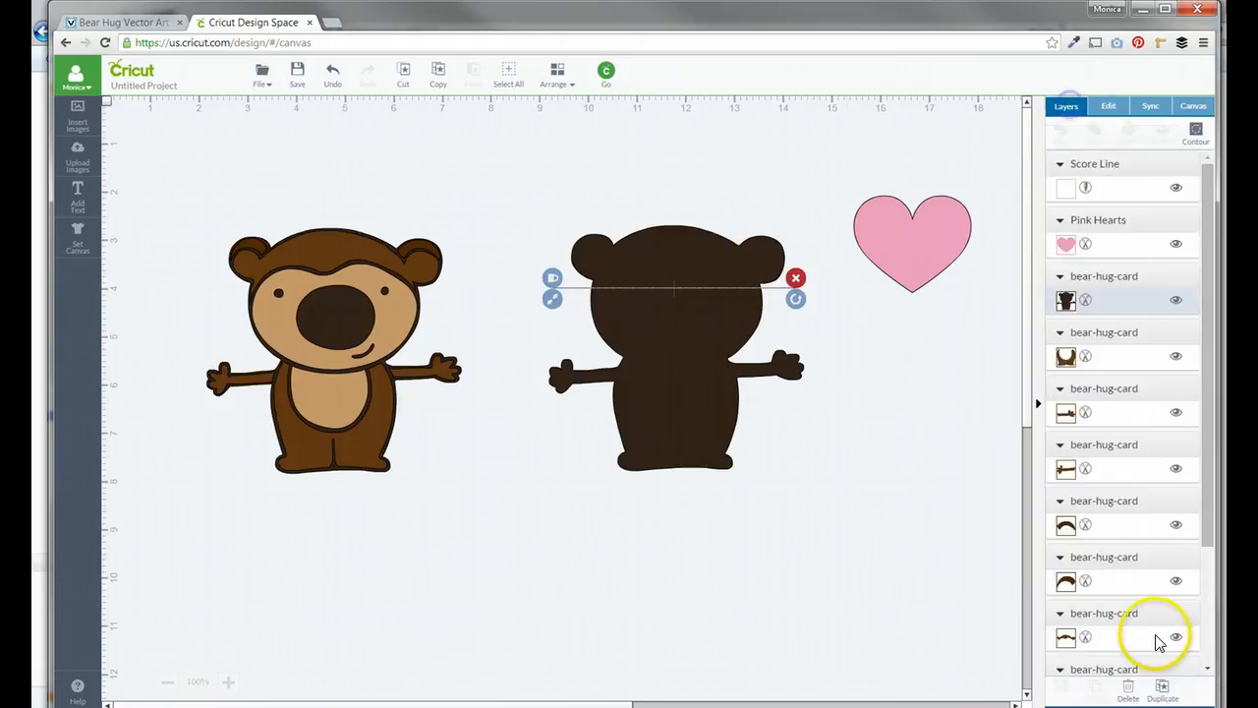
{"action": "left_click", "coordinate": [1161, 696]}
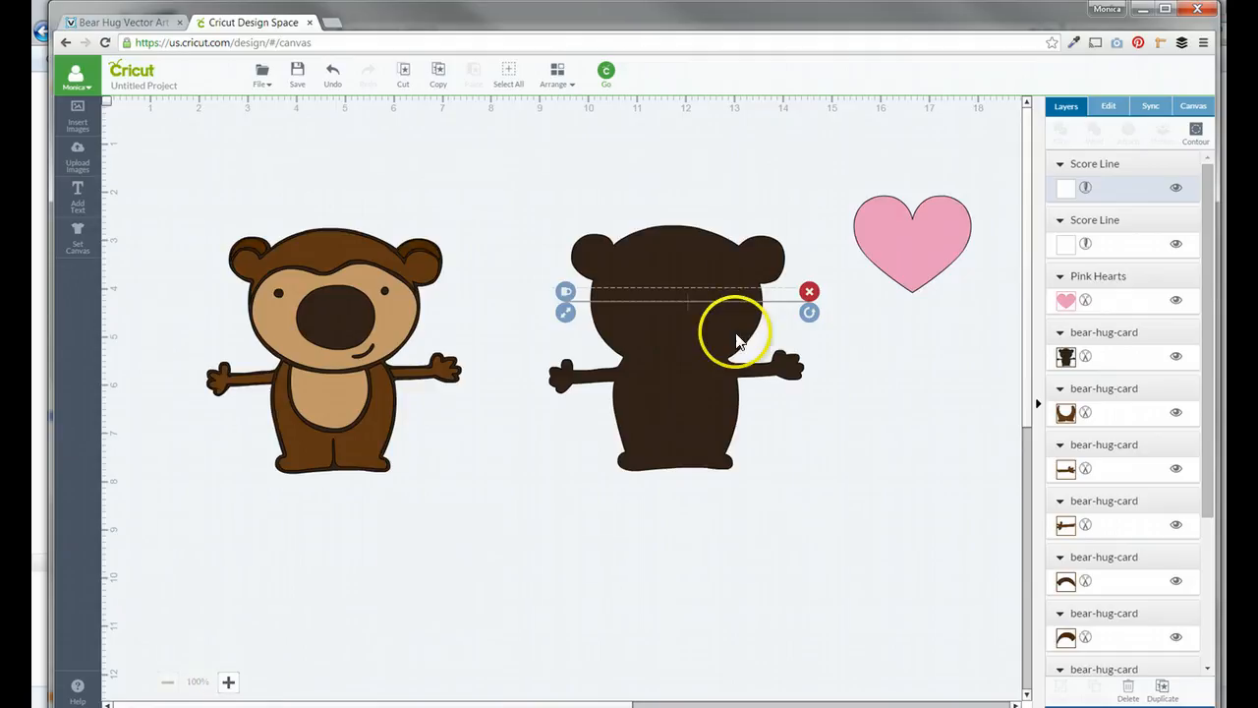
{"action": "left_click_drag", "start_coordinate": [792, 293], "coordinate": [685, 508]}
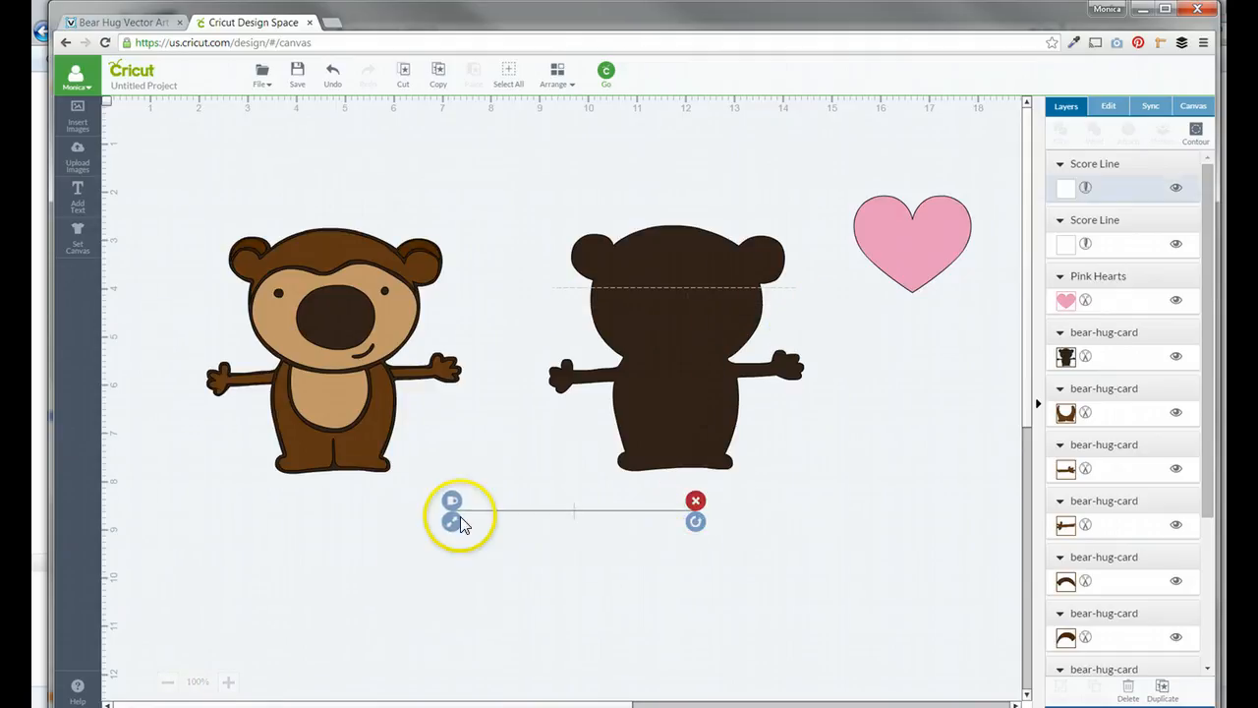
{"action": "left_click_drag", "start_coordinate": [461, 522], "coordinate": [606, 522]}
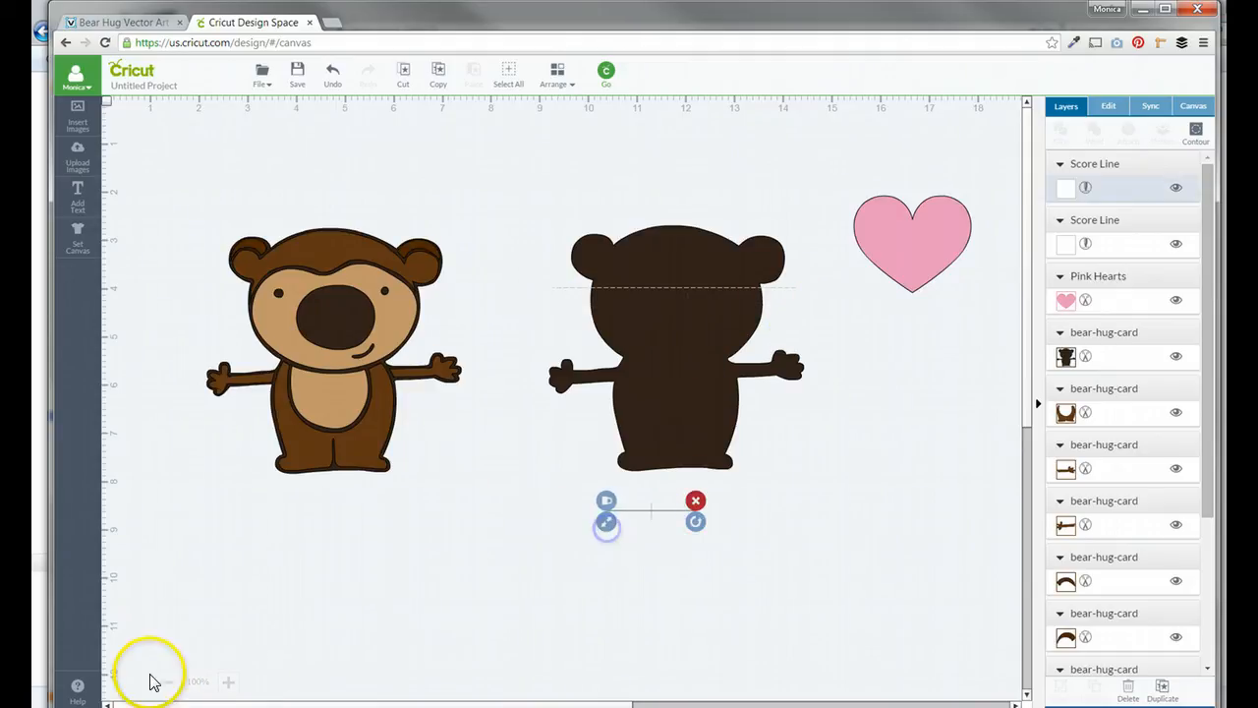
Move the short score line into the gap between the bears, rotate it to a steep diagonal, and adjust its length
{"action": "left_click", "coordinate": [228, 681]}
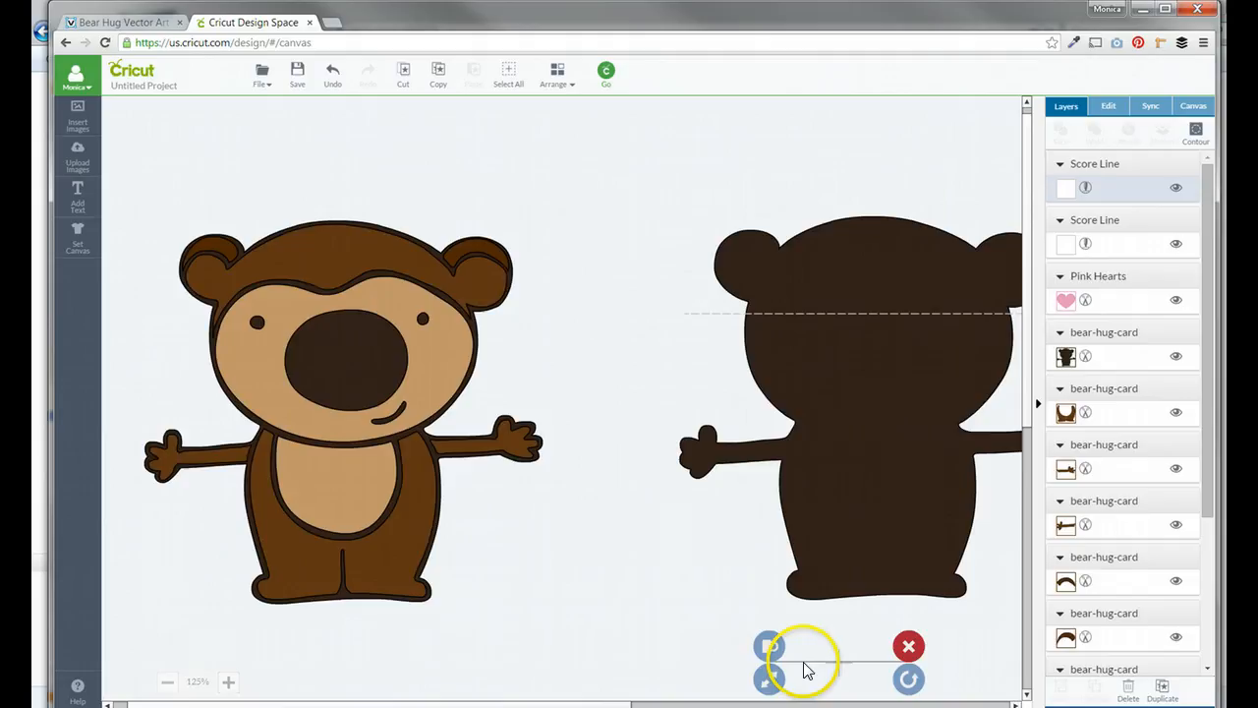
{"action": "left_click_drag", "start_coordinate": [798, 658], "coordinate": [551, 540]}
{"action": "left_click_drag", "start_coordinate": [664, 566], "coordinate": [463, 475]}
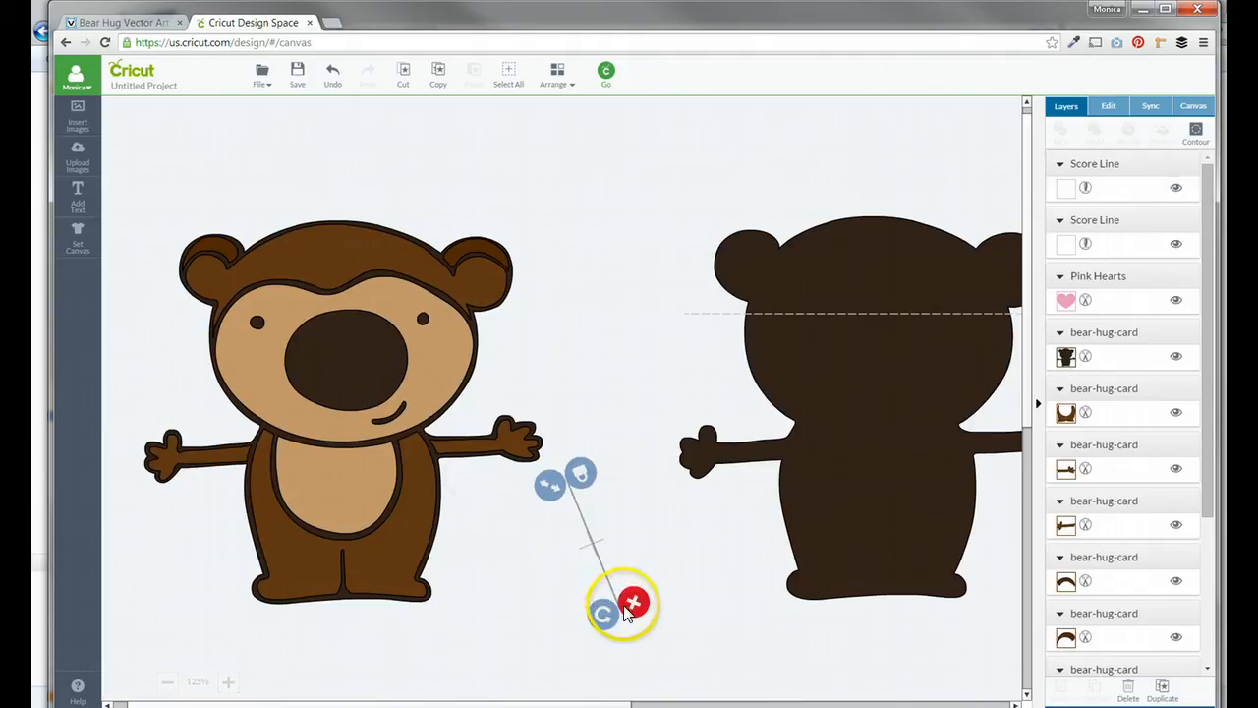
{"action": "left_click_drag", "start_coordinate": [549, 485], "coordinate": [586, 552]}
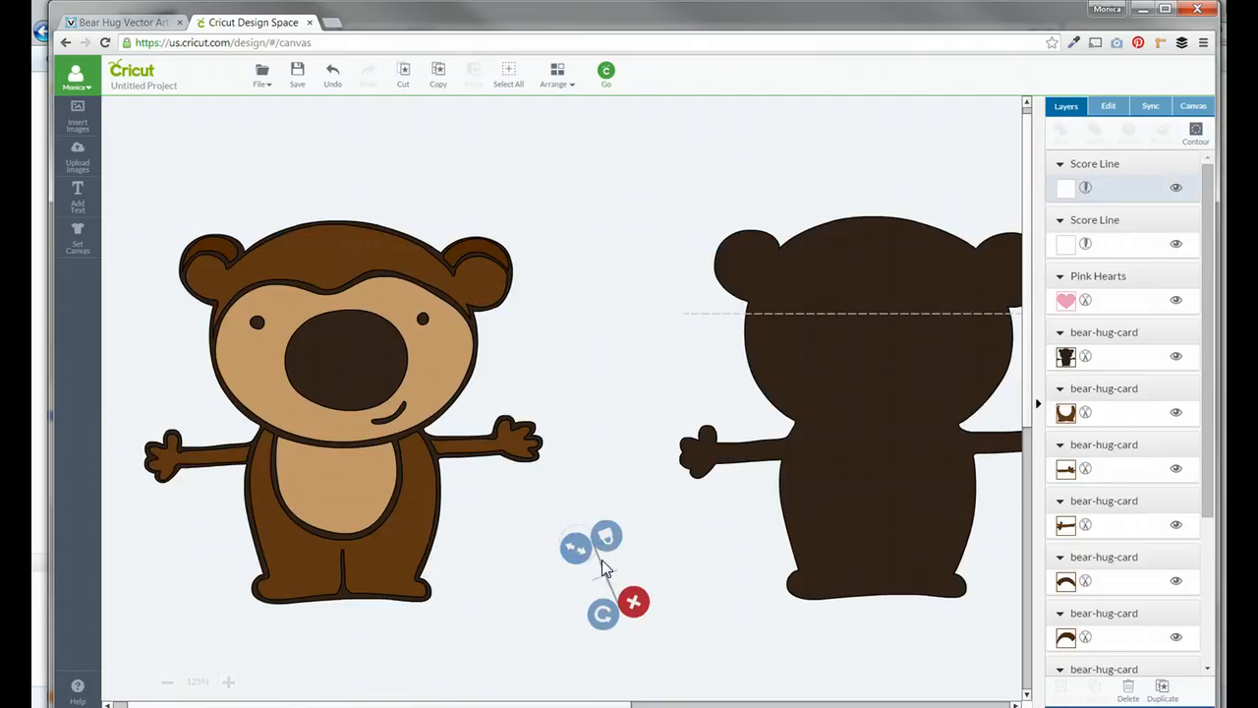
{"action": "left_click", "coordinate": [469, 458]}
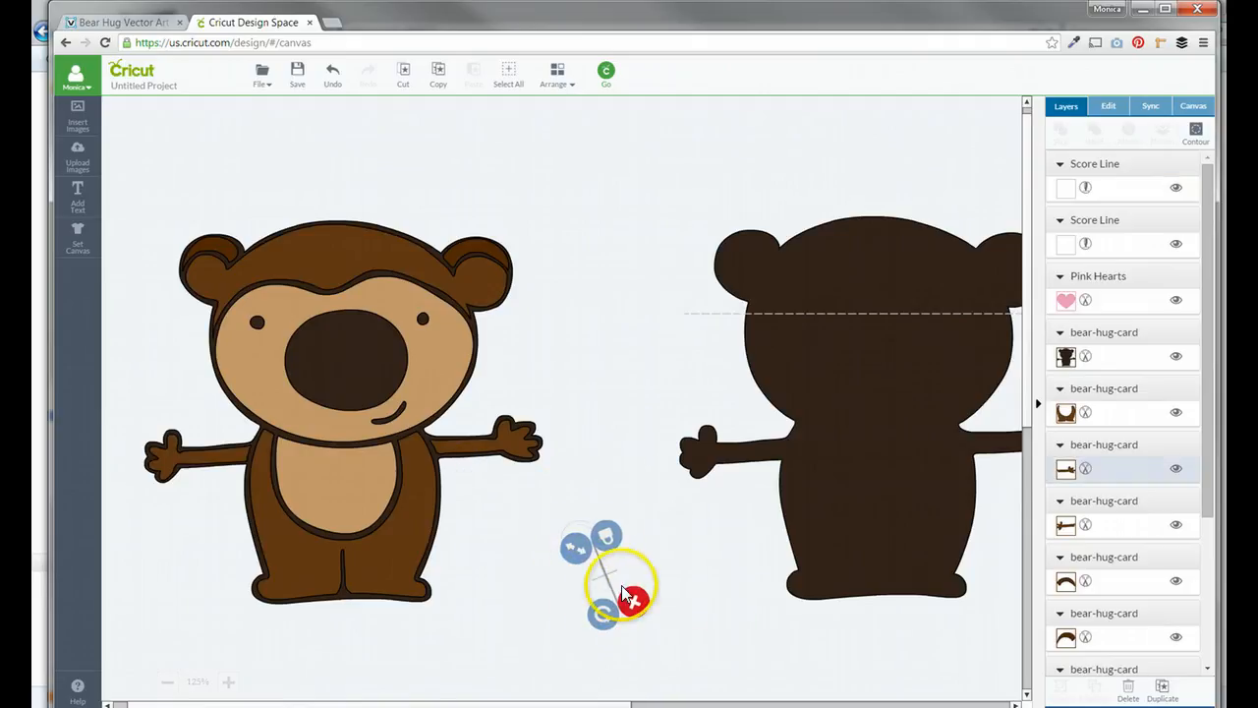
{"action": "left_click_drag", "start_coordinate": [578, 543], "coordinate": [540, 458]}
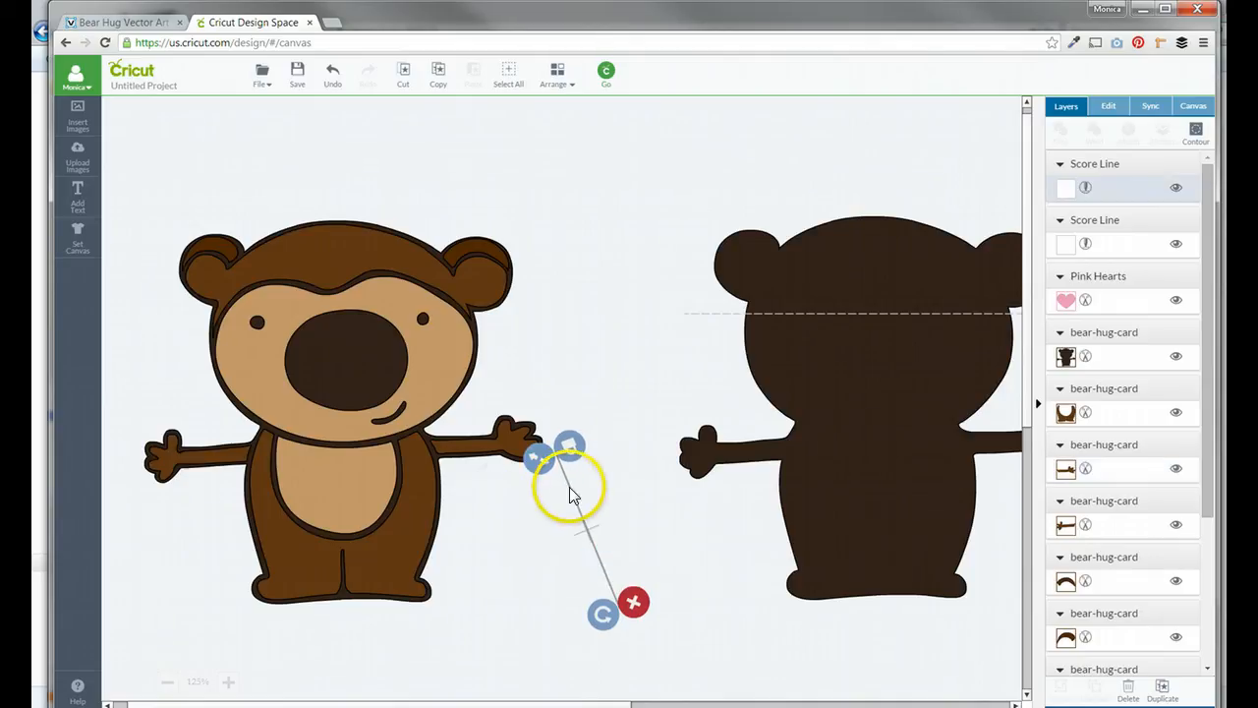
Place the diagonal score line where the bear's arm nearest the silhouette joins its body, and shorten it to suit the joint
{"action": "left_click", "coordinate": [608, 590]}
{"action": "left_click_drag", "start_coordinate": [607, 582], "coordinate": [456, 501]}
{"action": "left_click_drag", "start_coordinate": [453, 483], "coordinate": [445, 483]}
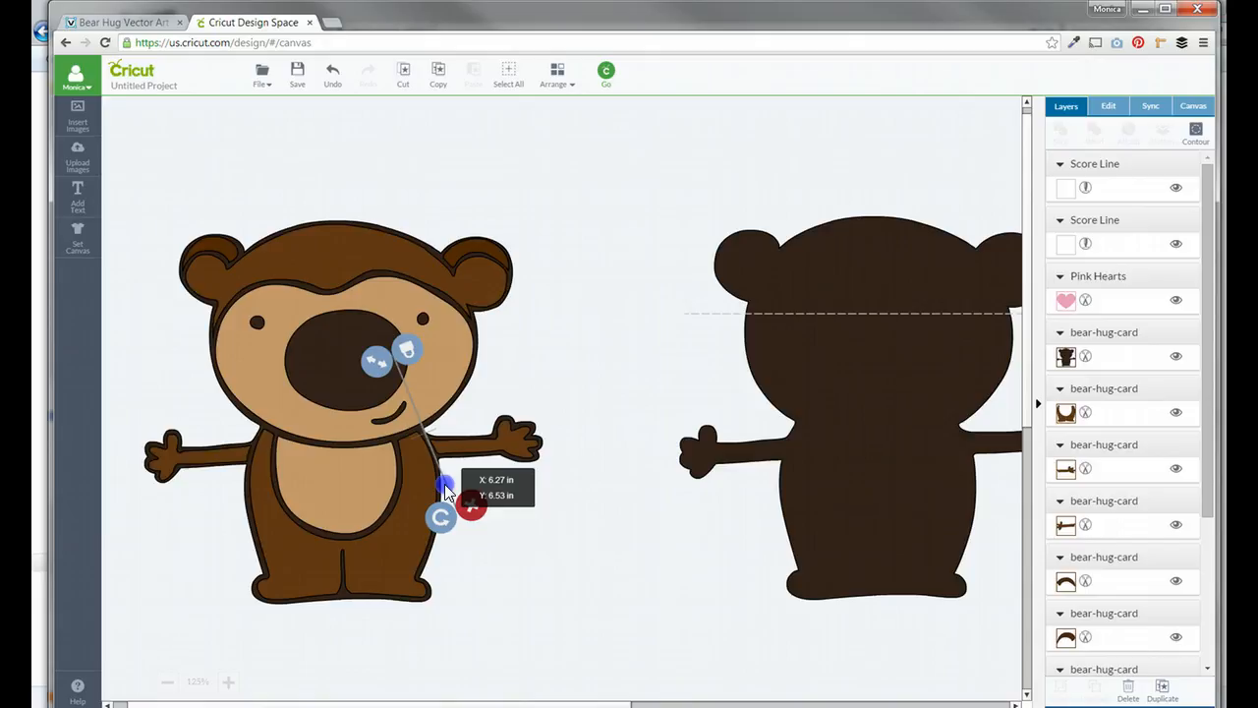
{"action": "left_click_drag", "start_coordinate": [381, 356], "coordinate": [424, 428]}
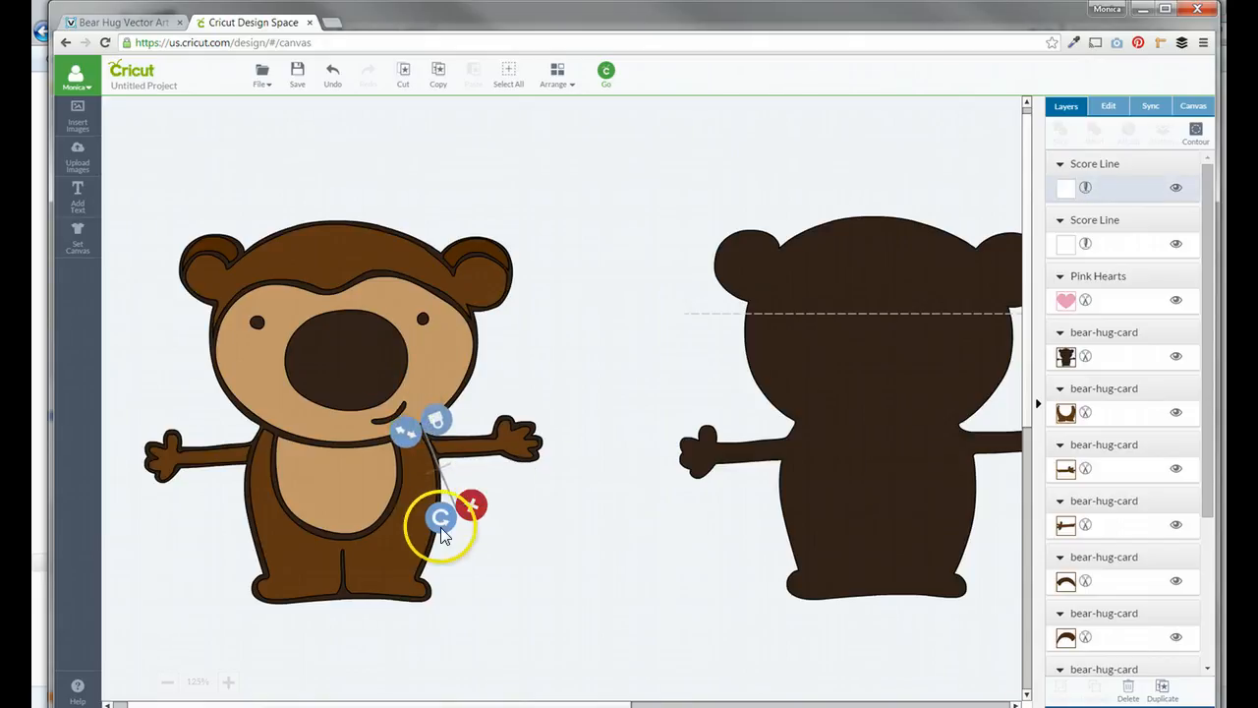
Fine-tune the length of the diagonal score line at the colored bear's arm nearest the silhouette and check its fit
{"action": "left_click", "coordinate": [509, 489]}
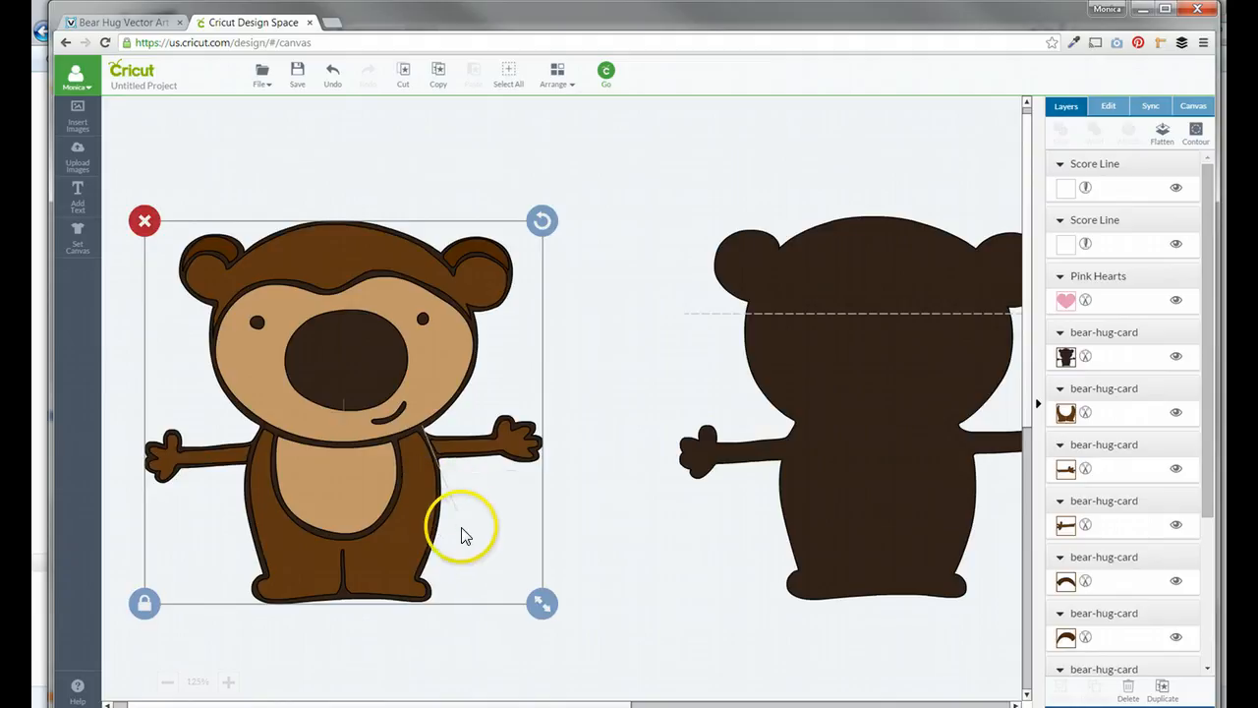
{"action": "left_click", "coordinate": [441, 466]}
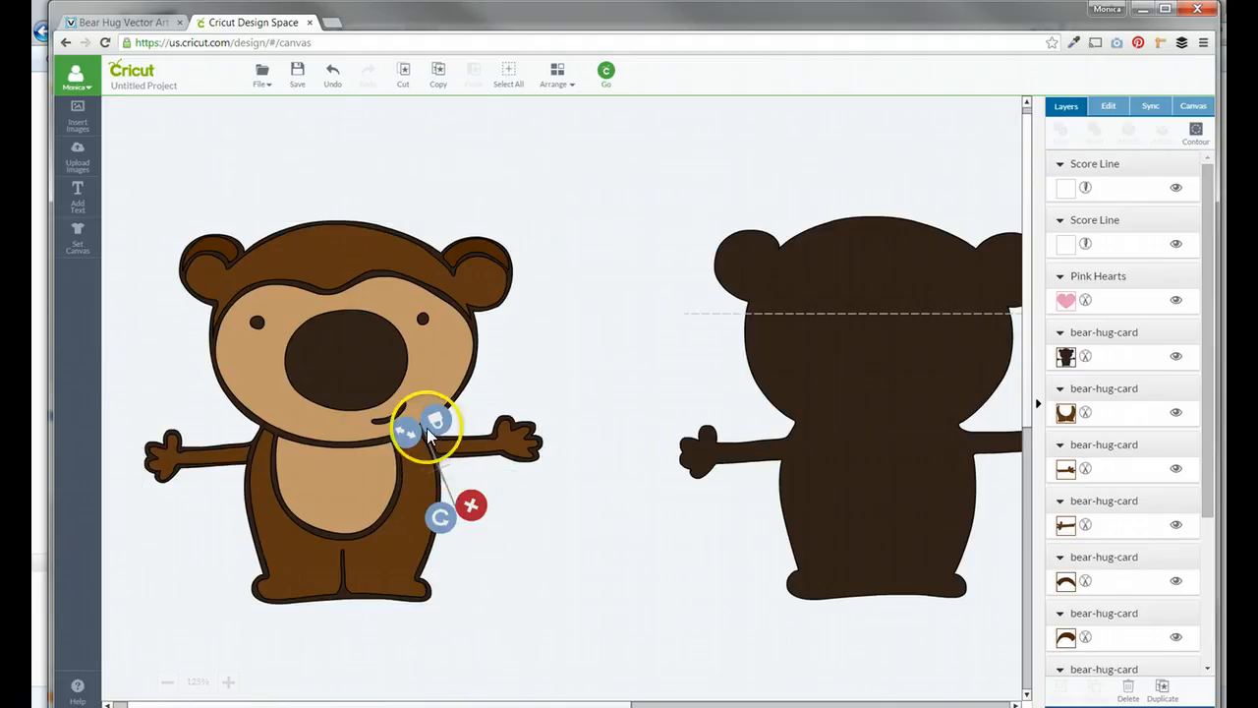
{"action": "left_click_drag", "start_coordinate": [406, 432], "coordinate": [417, 438]}
{"action": "left_click", "coordinate": [476, 479]}
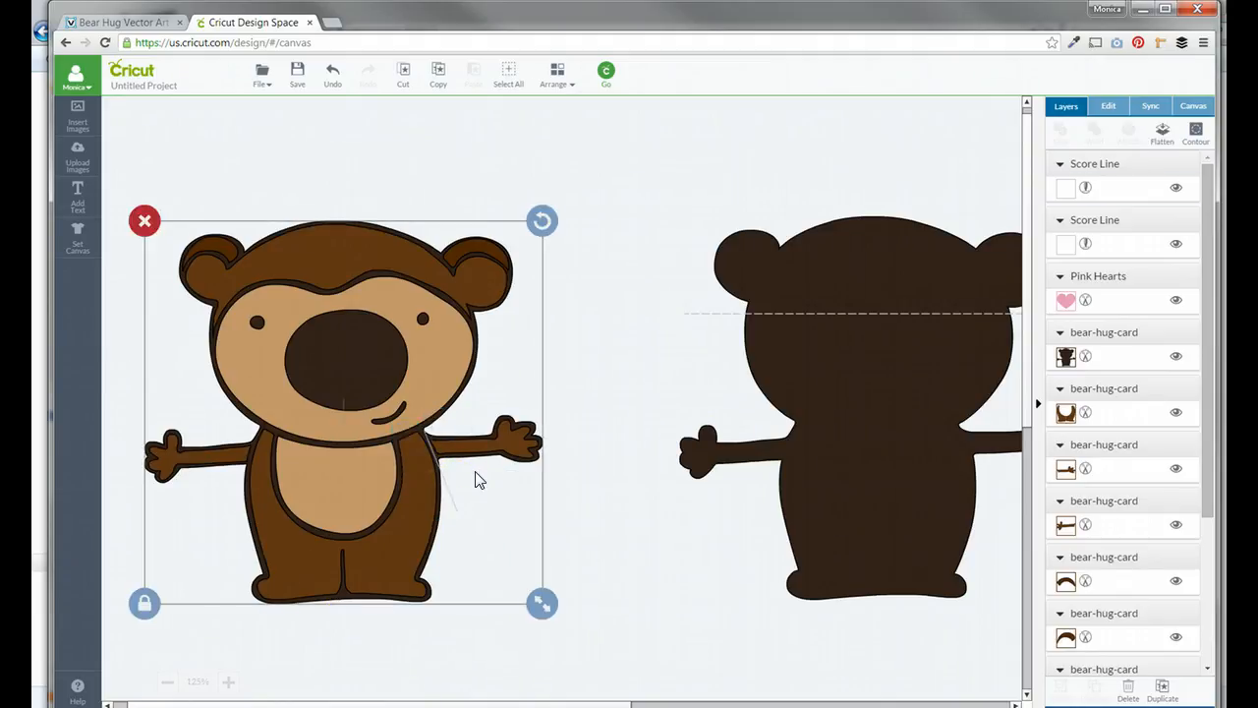
{"action": "left_click", "coordinate": [228, 681]}
{"action": "scroll", "coordinate": [688, 543], "scroll_direction": "down", "scroll_amount": 1}
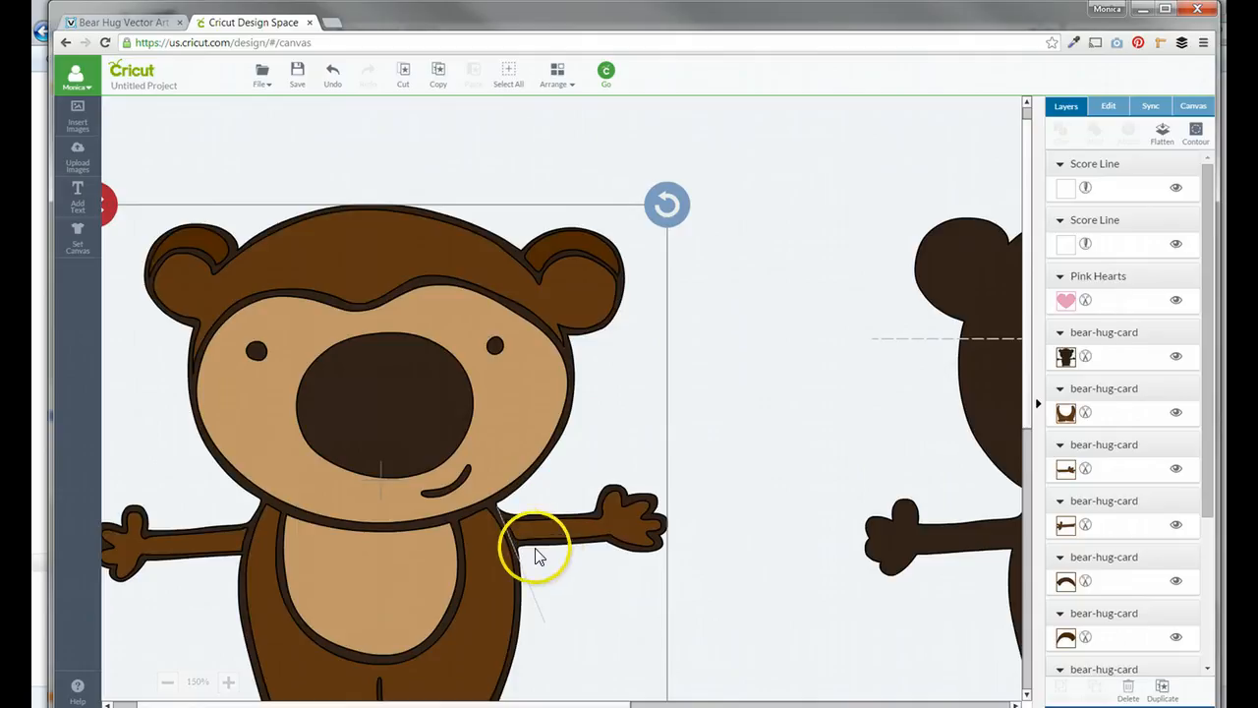
{"action": "left_click", "coordinate": [535, 600]}
{"action": "left_click", "coordinate": [693, 560]}
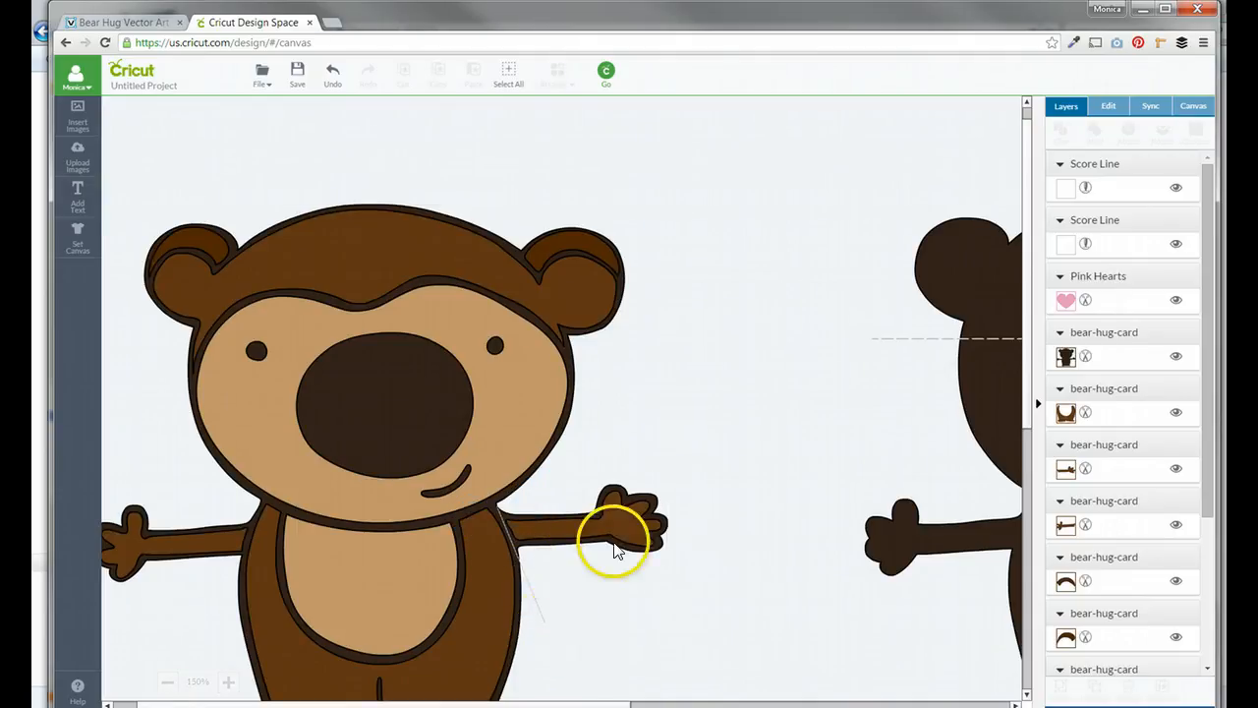
Duplicate the diagonal score line and rotate the copy so it slants the opposite way
{"action": "left_click", "coordinate": [536, 604]}
{"action": "left_click", "coordinate": [1160, 687]}
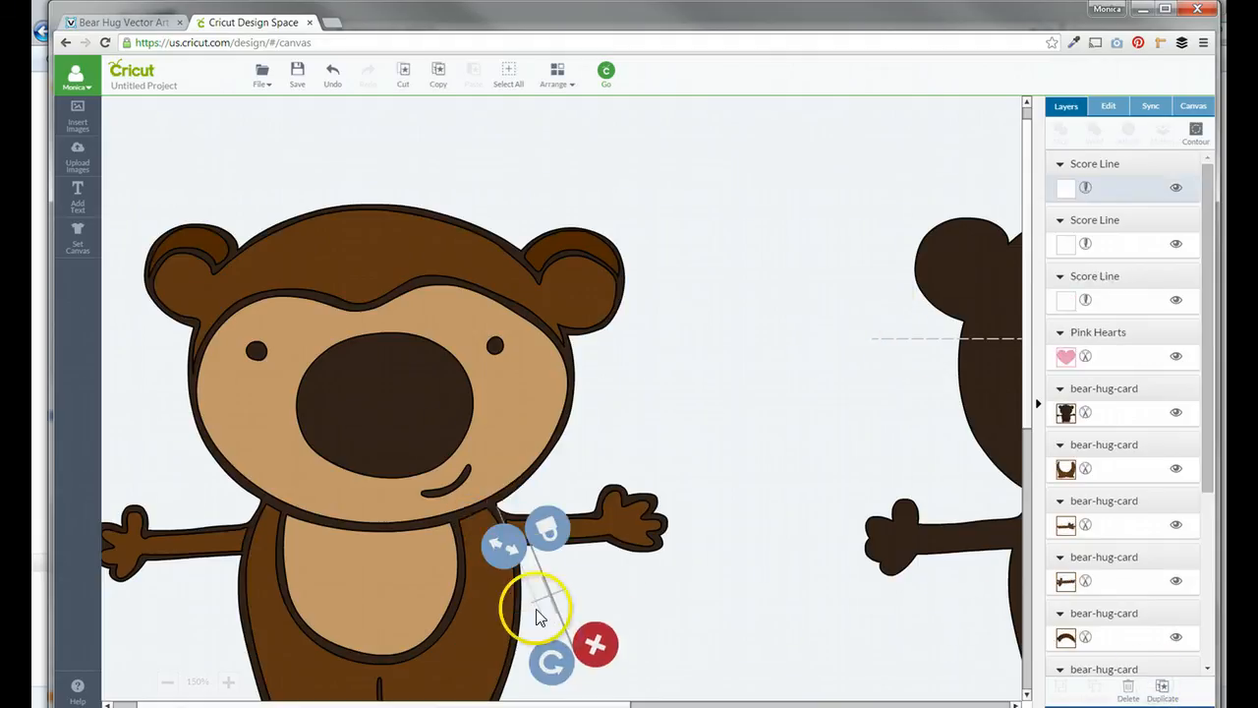
{"action": "left_click_drag", "start_coordinate": [550, 662], "coordinate": [510, 651]}
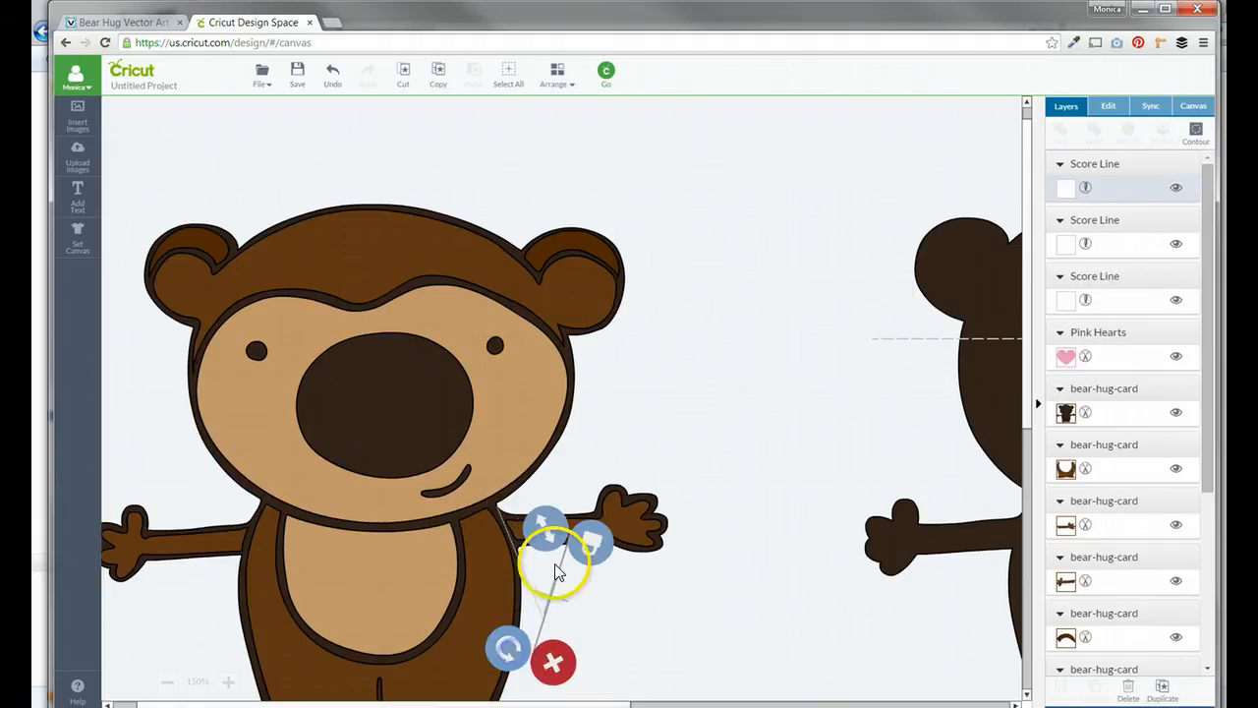
Stretch the copied score line upward across the bear's arm
{"action": "left_click", "coordinate": [338, 532]}
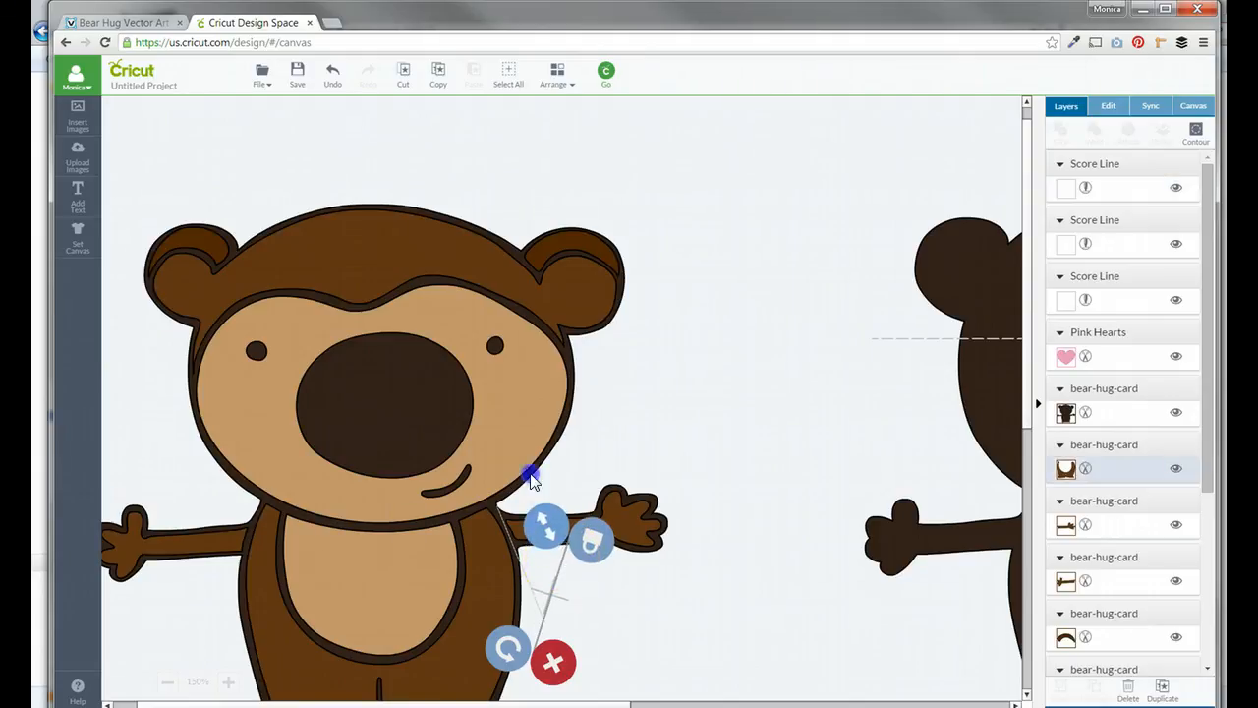
{"action": "left_click_drag", "start_coordinate": [530, 476], "coordinate": [528, 452]}
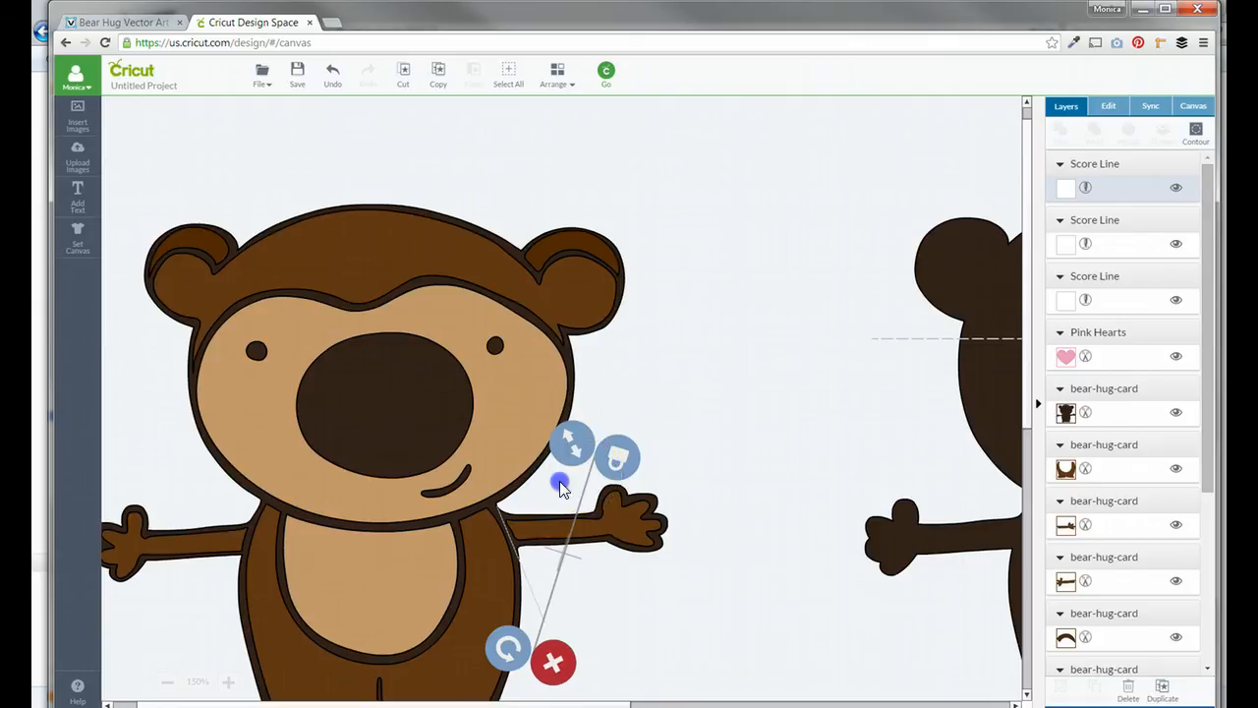
{"action": "left_click", "coordinate": [560, 485]}
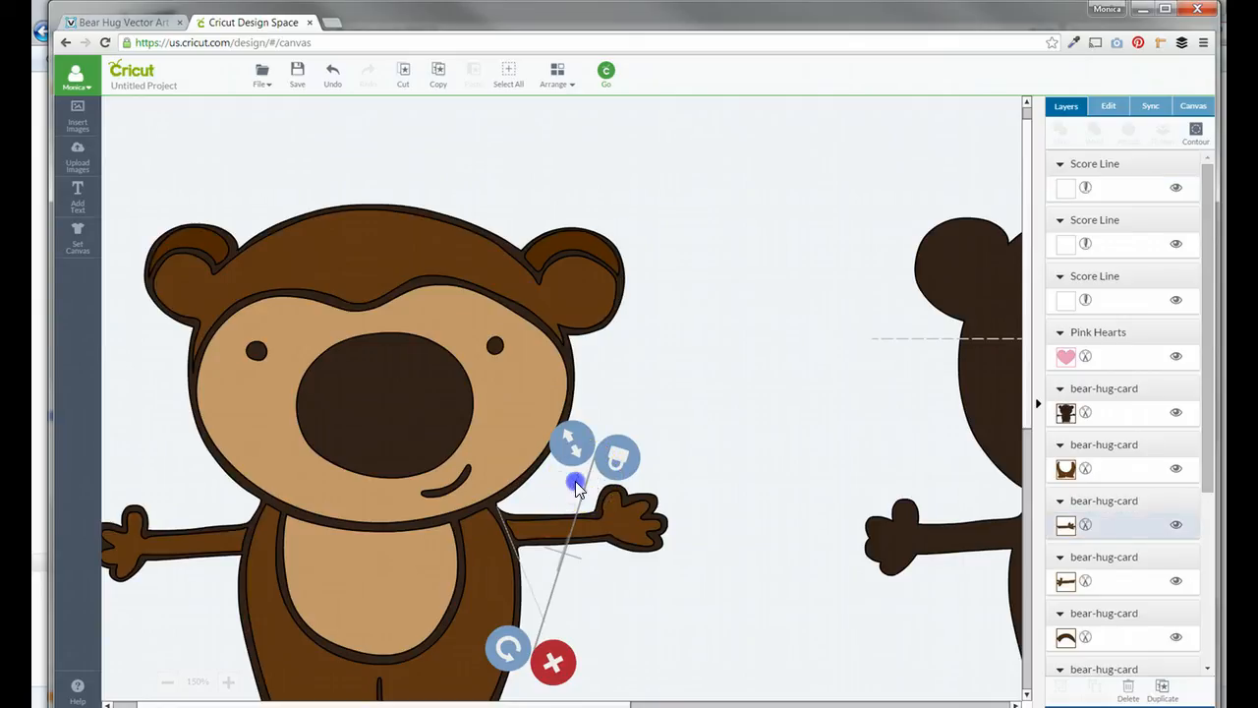
{"action": "left_click_drag", "start_coordinate": [576, 484], "coordinate": [632, 354]}
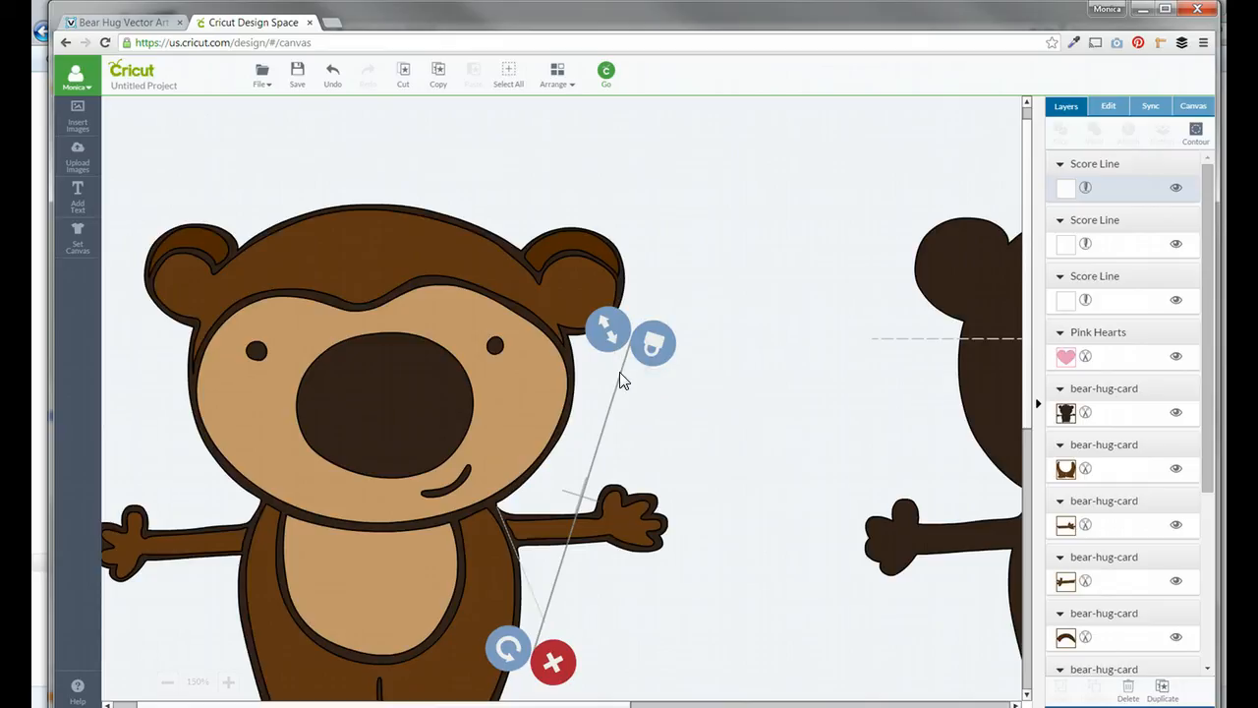
{"action": "left_click", "coordinate": [499, 393]}
Move the copied score line to the bear's opposite arm joint, shorten it to suit, and adjust its angle along the body
{"action": "mouse_move", "coordinate": [554, 590]}
{"action": "left_mouse_down"}
{"action": "mouse_move", "coordinate": [432, 601]}
{"action": "mouse_move", "coordinate": [236, 575]}
{"action": "left_mouse_up"}
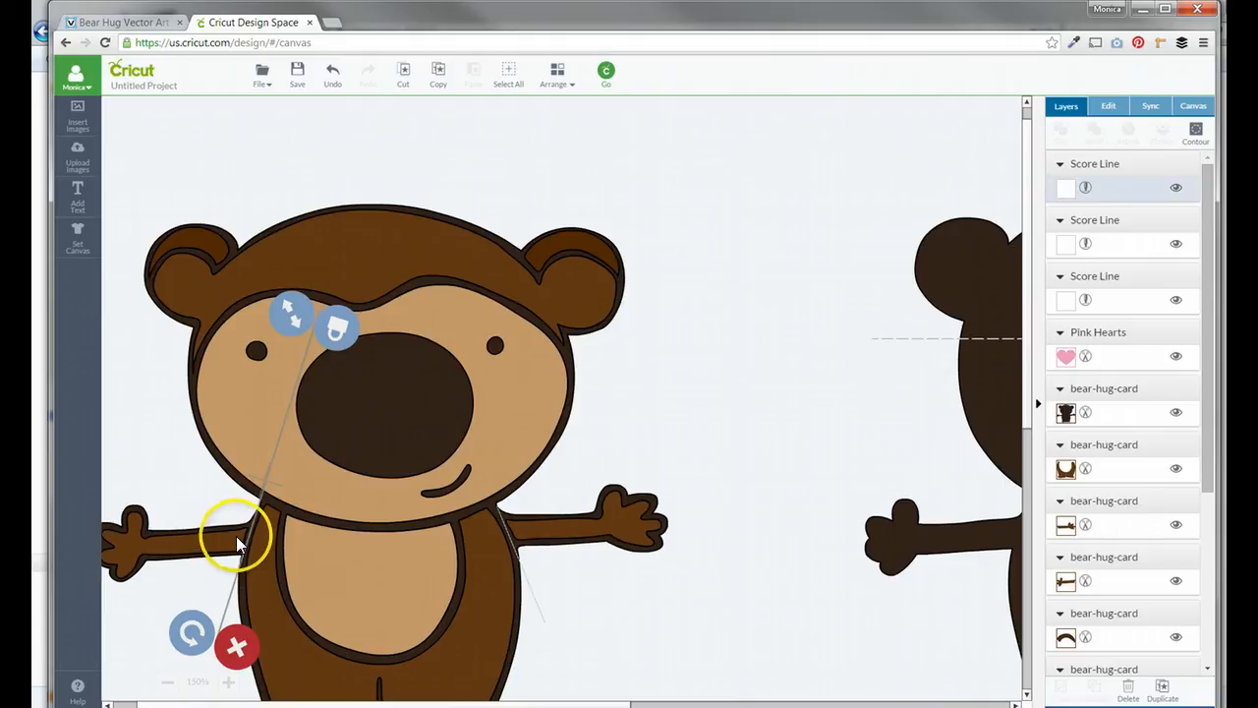
{"action": "left_click_drag", "start_coordinate": [279, 325], "coordinate": [223, 496]}
{"action": "left_click_drag", "start_coordinate": [189, 631], "coordinate": [206, 626]}
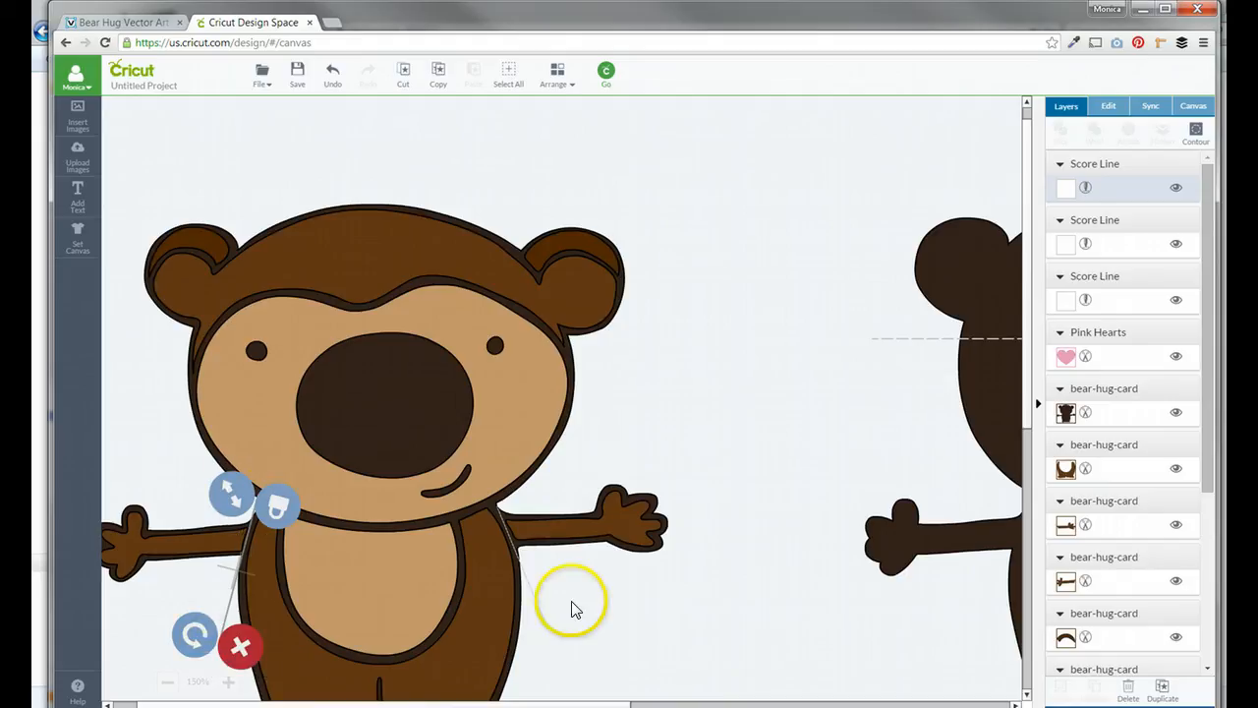
{"action": "left_click", "coordinate": [621, 591]}
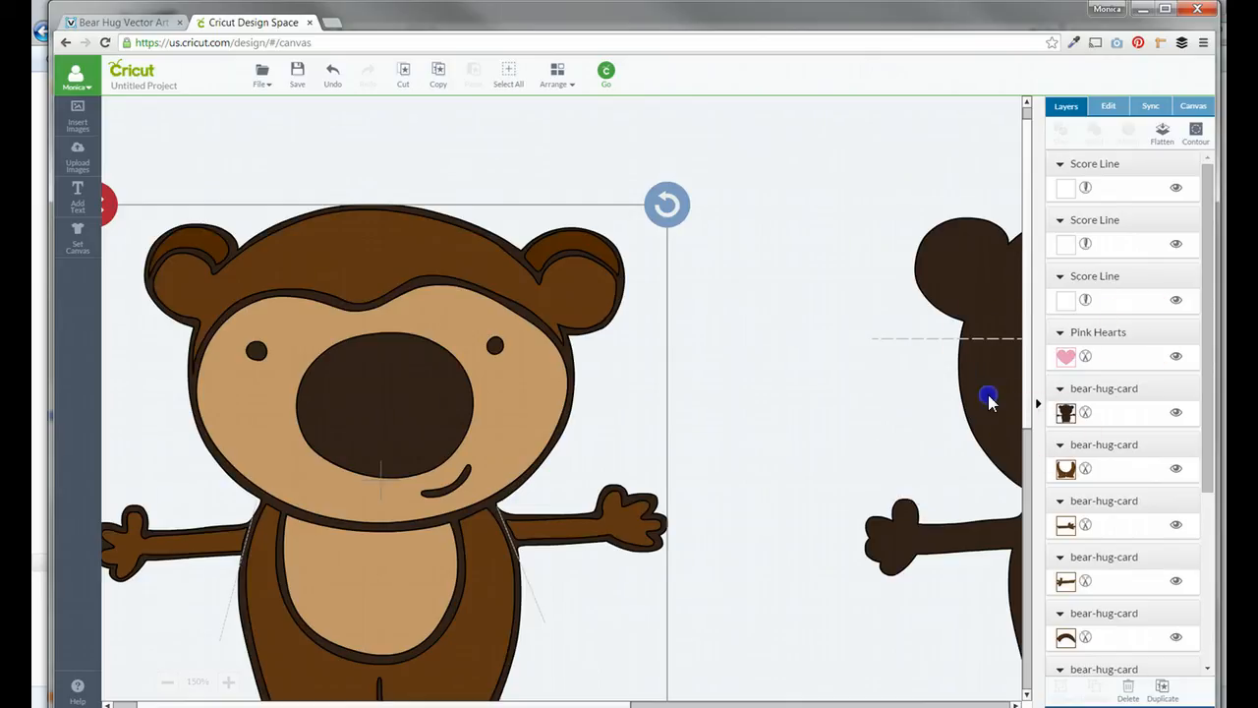
Attach the head score line to the dark bear silhouette
{"action": "left_click", "coordinate": [989, 396]}
{"action": "left_click", "coordinate": [918, 339]}
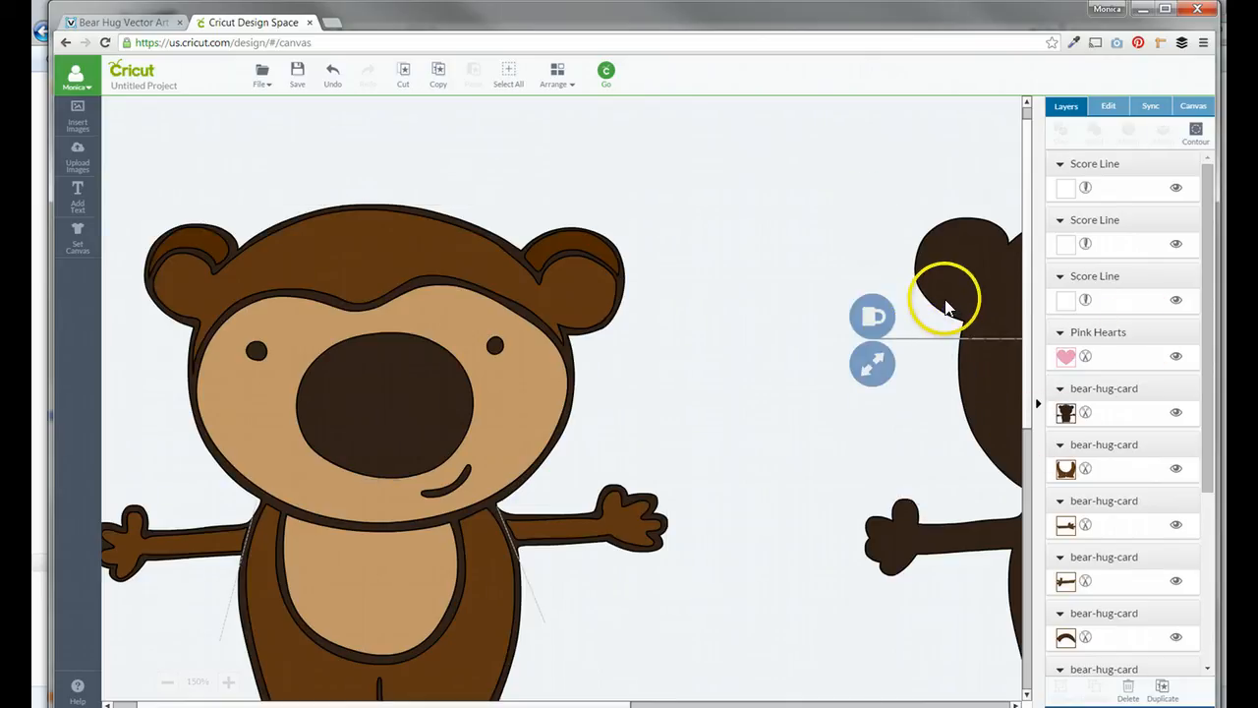
{"action": "left_click", "coordinate": [944, 300], "text": "shift"}
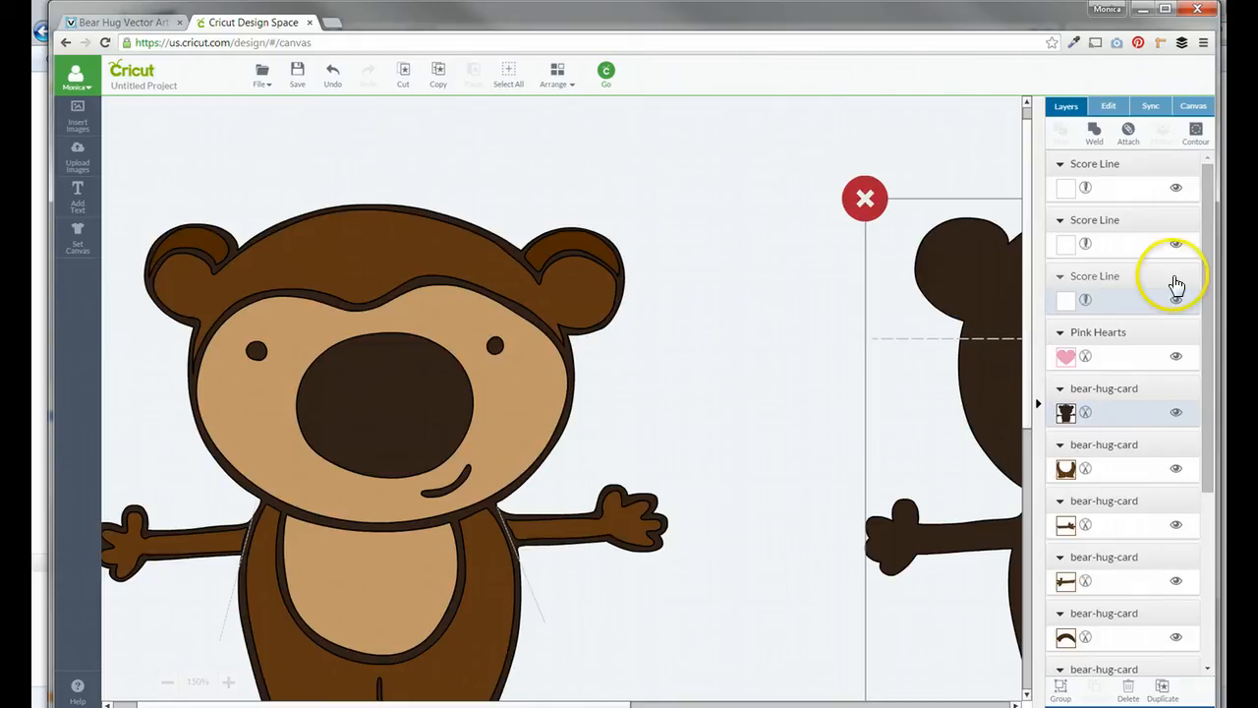
{"action": "left_click", "coordinate": [1131, 140]}
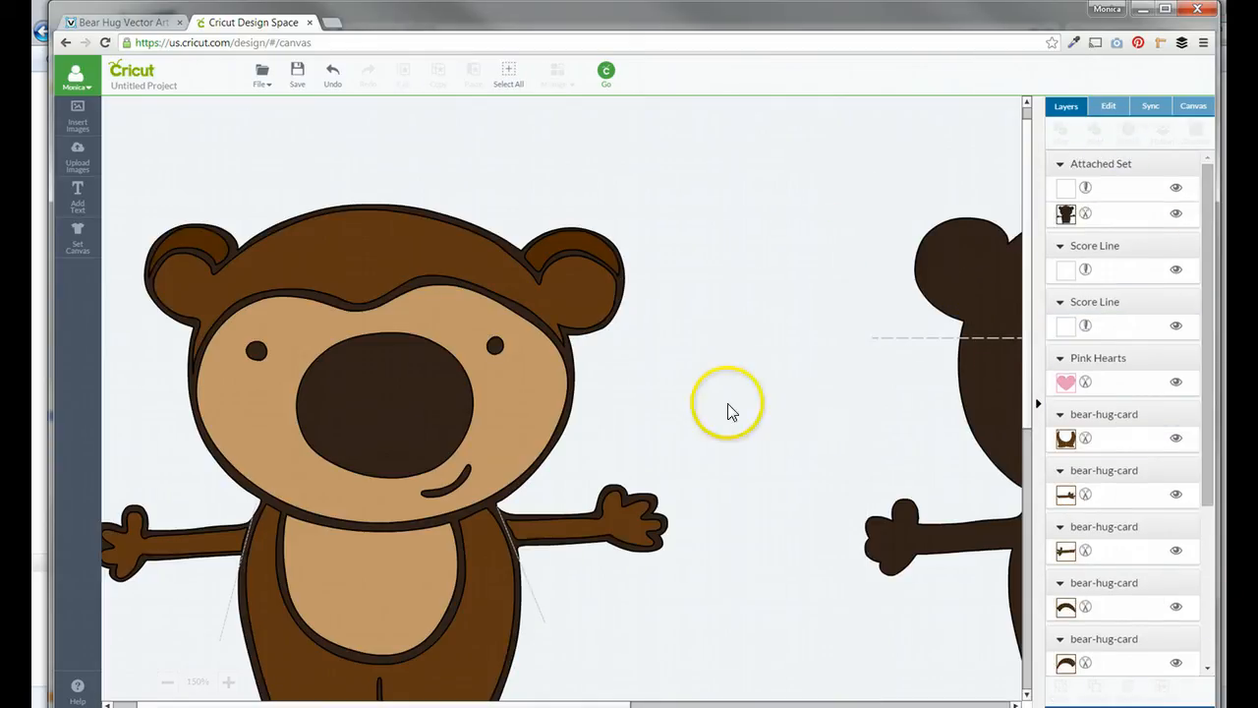
Attach both arm score lines to the dark base layer of the colored bear
{"action": "left_click", "coordinate": [565, 342]}
{"action": "left_click_drag", "start_coordinate": [1208, 289], "coordinate": [1209, 442]}
{"action": "left_click", "coordinate": [1131, 651]}
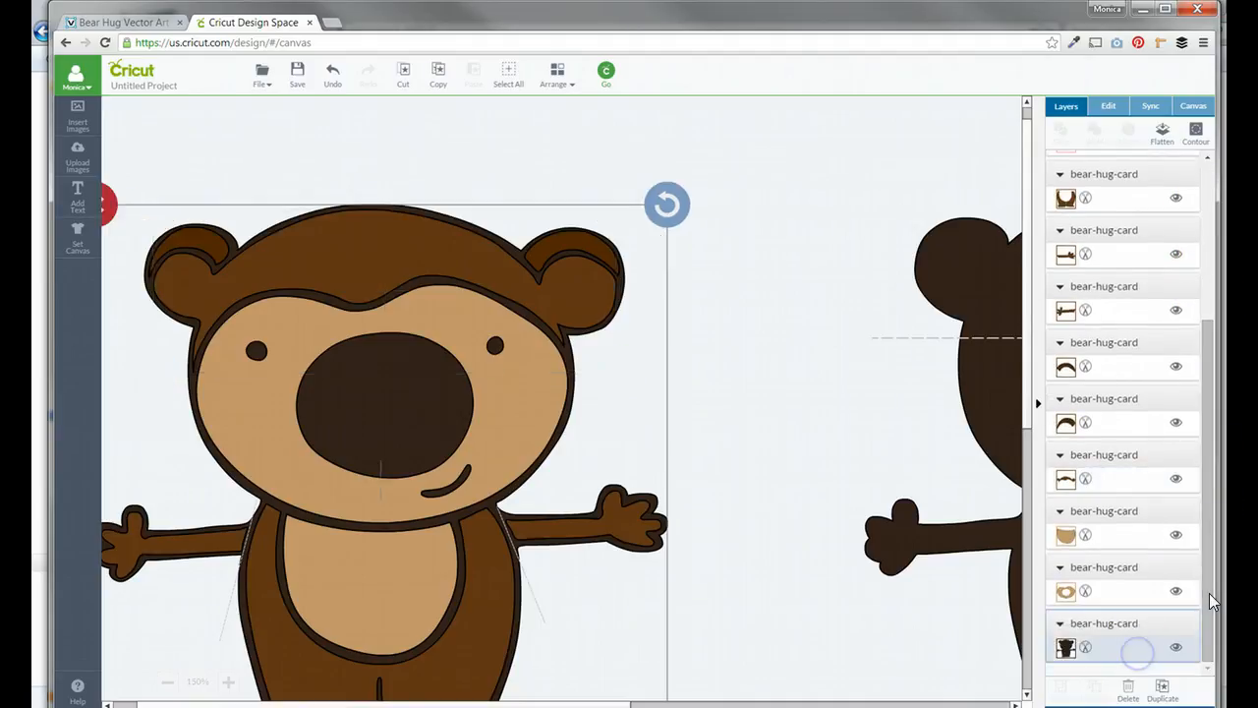
{"action": "left_click_drag", "start_coordinate": [1205, 587], "coordinate": [1215, 393]}
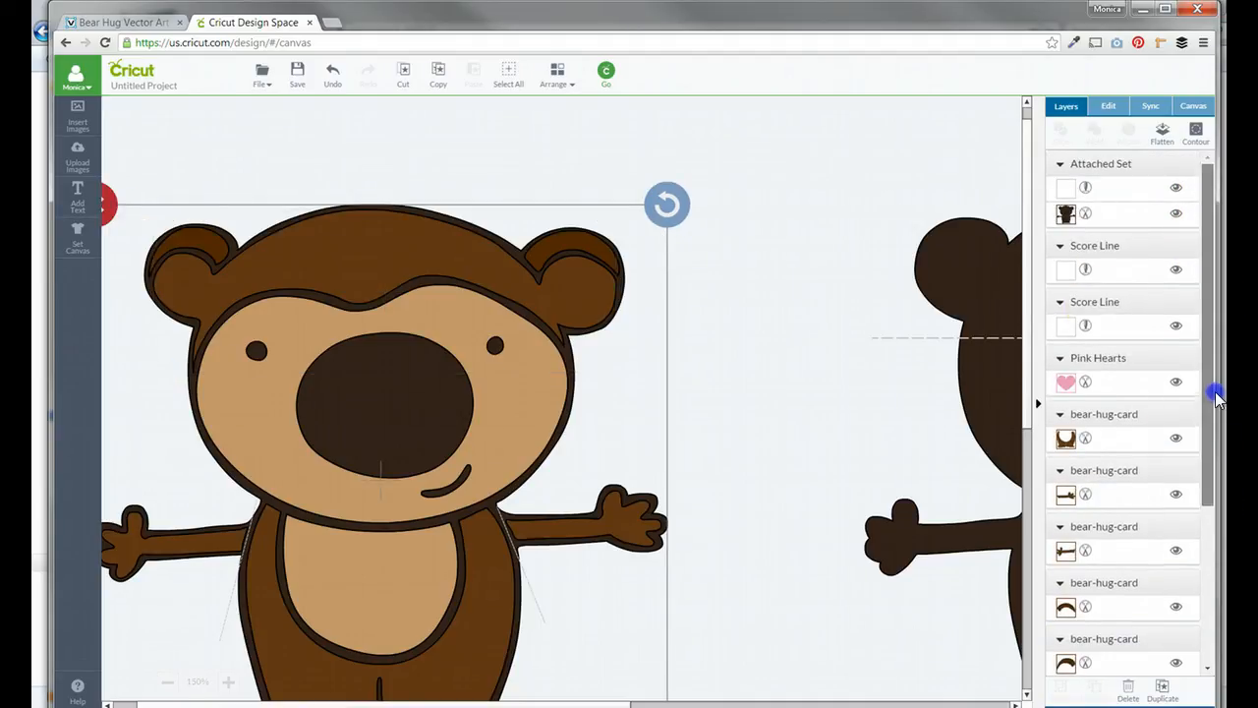
{"action": "left_click", "coordinate": [1110, 266]}
{"action": "left_click", "coordinate": [1110, 325], "text": "shift"}
{"action": "left_click", "coordinate": [1128, 132]}
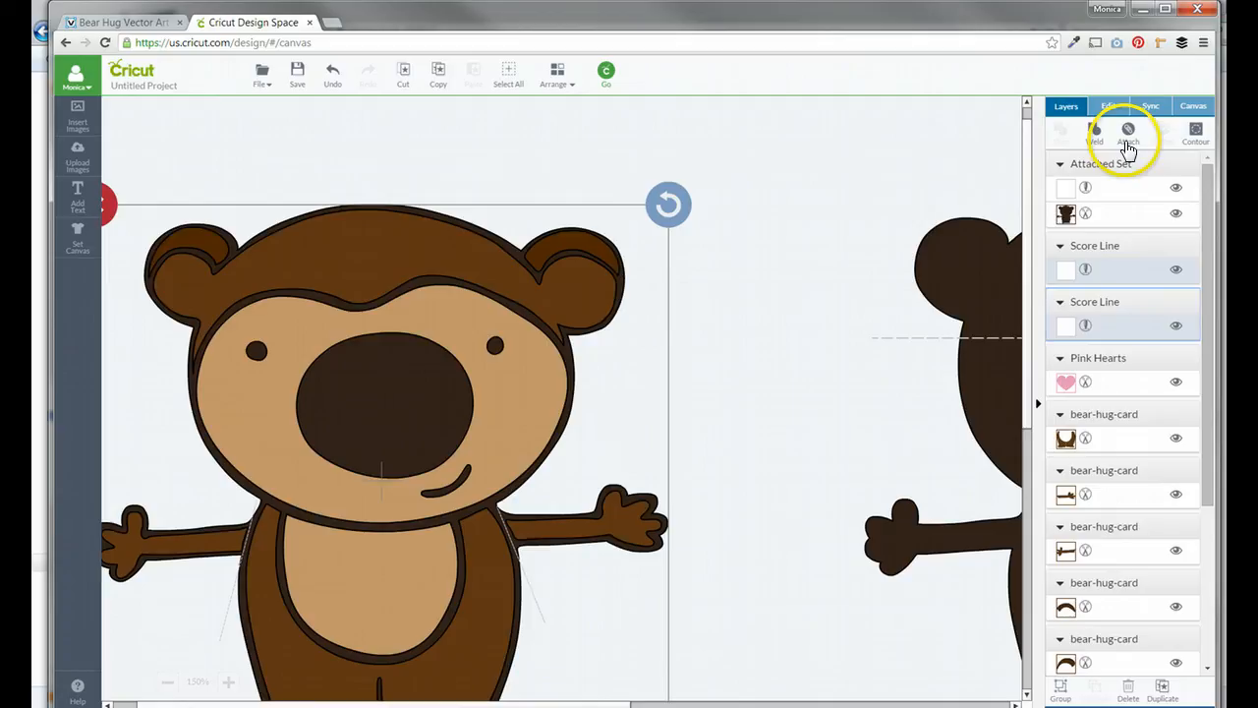
{"action": "left_click", "coordinate": [747, 277]}
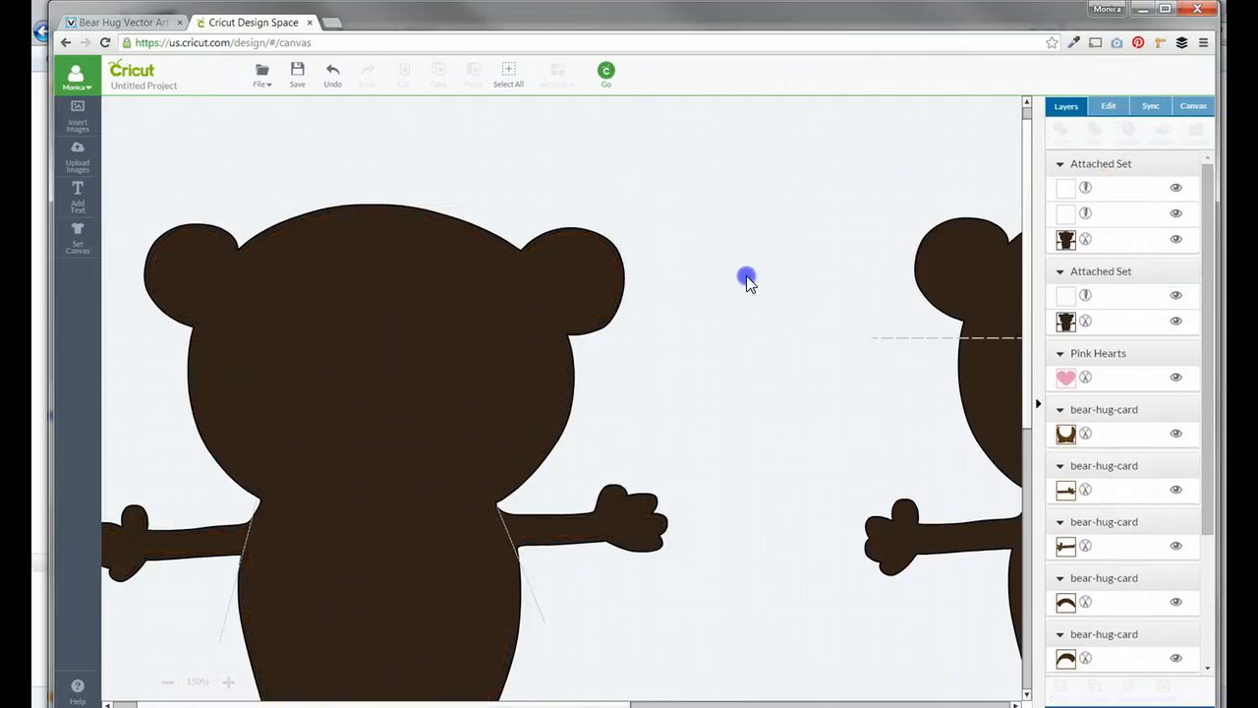
Send the attached base and arm score lines to the back, behind the other bear pieces
{"action": "left_click", "coordinate": [381, 406]}
{"action": "left_click", "coordinate": [555, 77]}
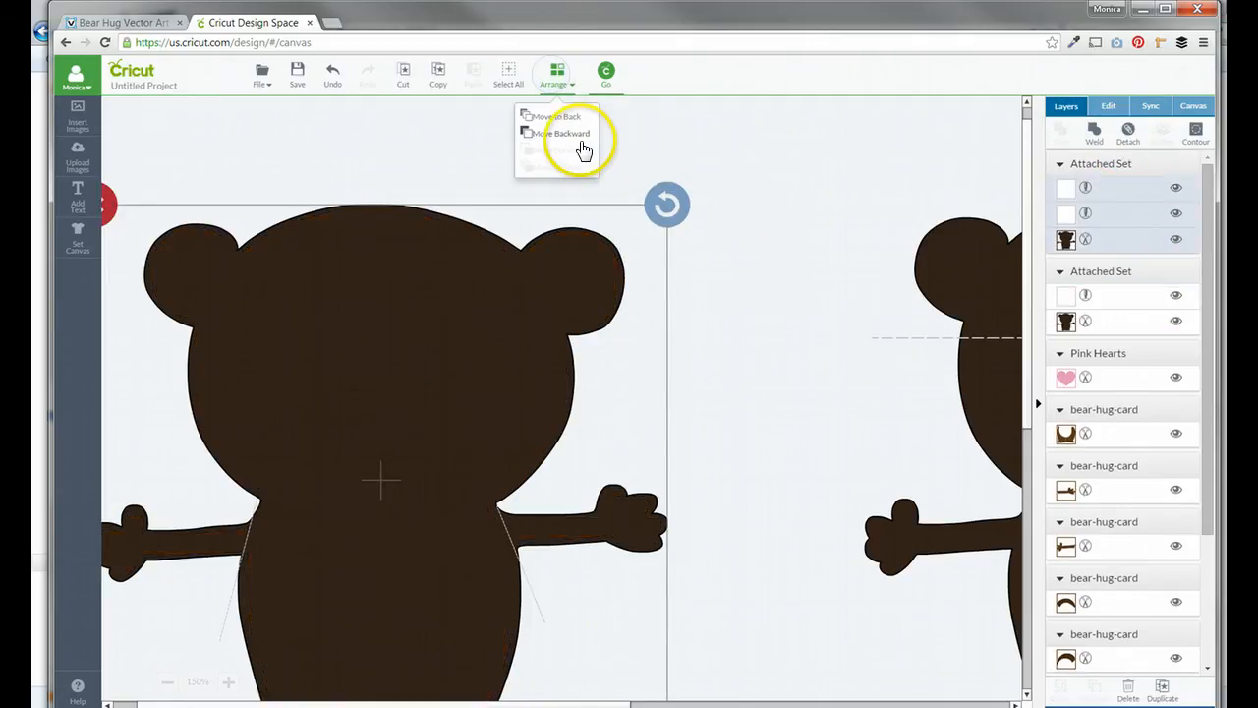
{"action": "left_click", "coordinate": [567, 116]}
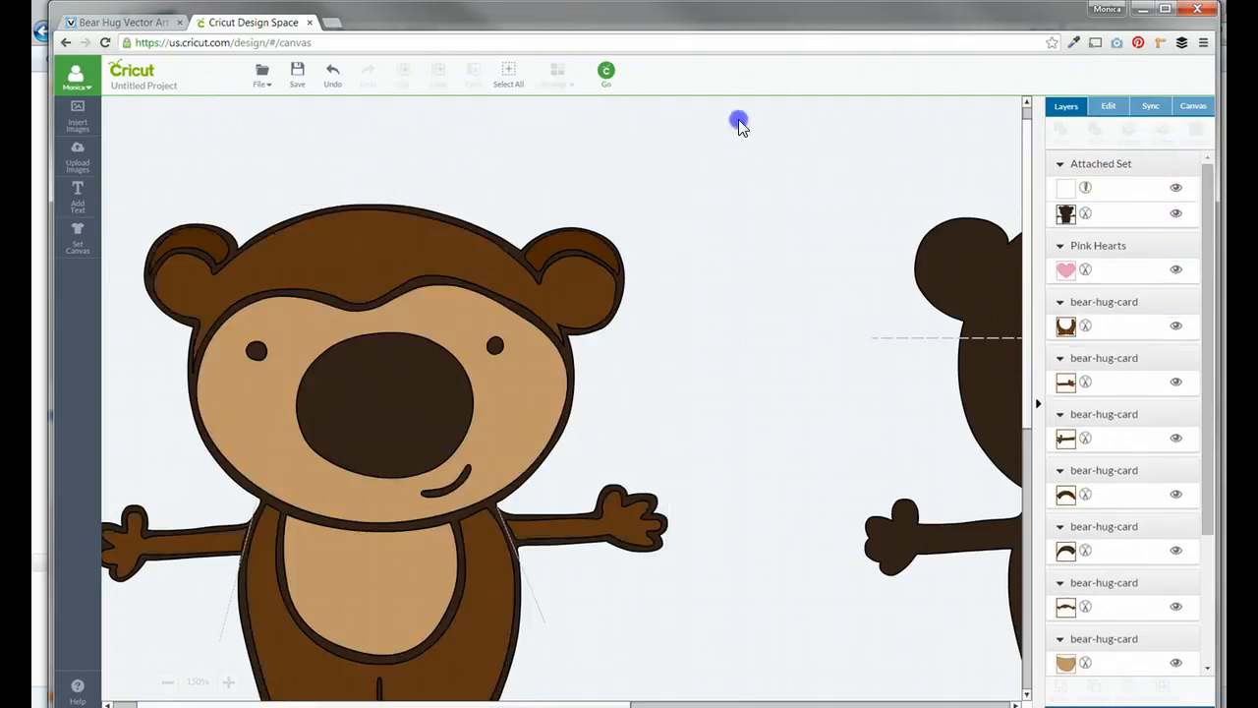
Preview the cutting mats, examine how the pieces are divided by color, and return to the canvas
{"action": "left_click", "coordinate": [168, 681]}
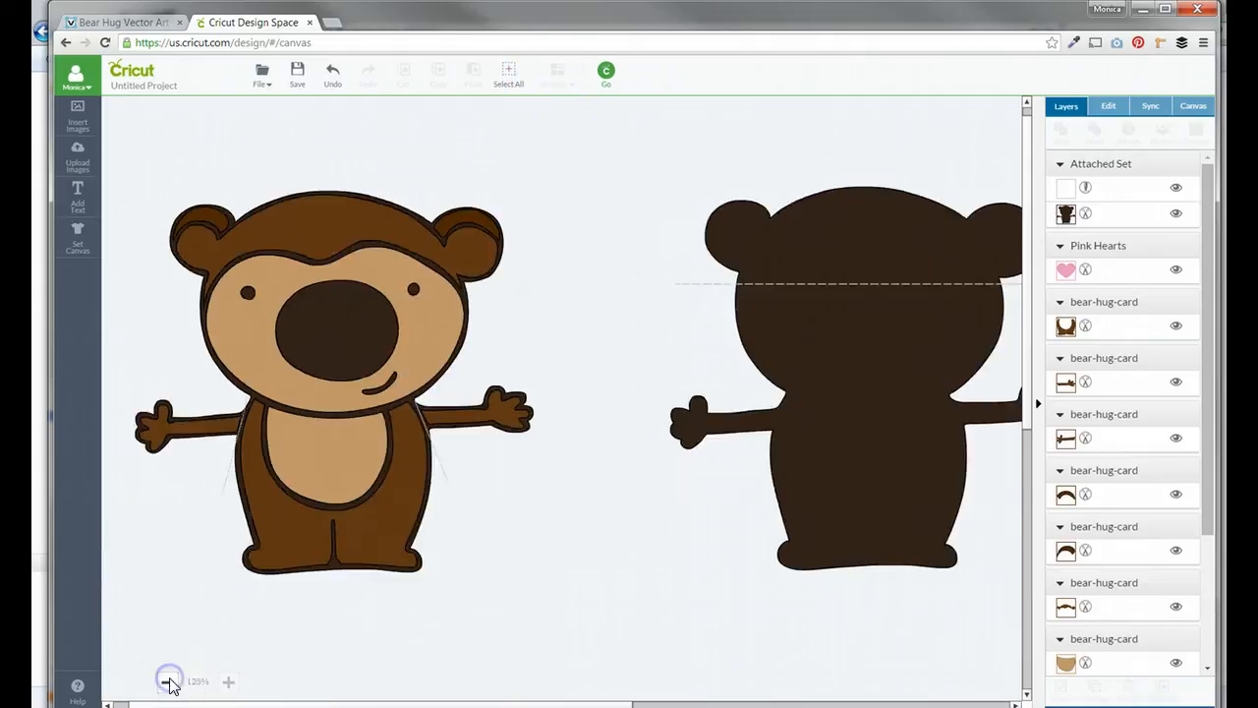
{"action": "left_click", "coordinate": [168, 681]}
{"action": "left_click", "coordinate": [632, 594]}
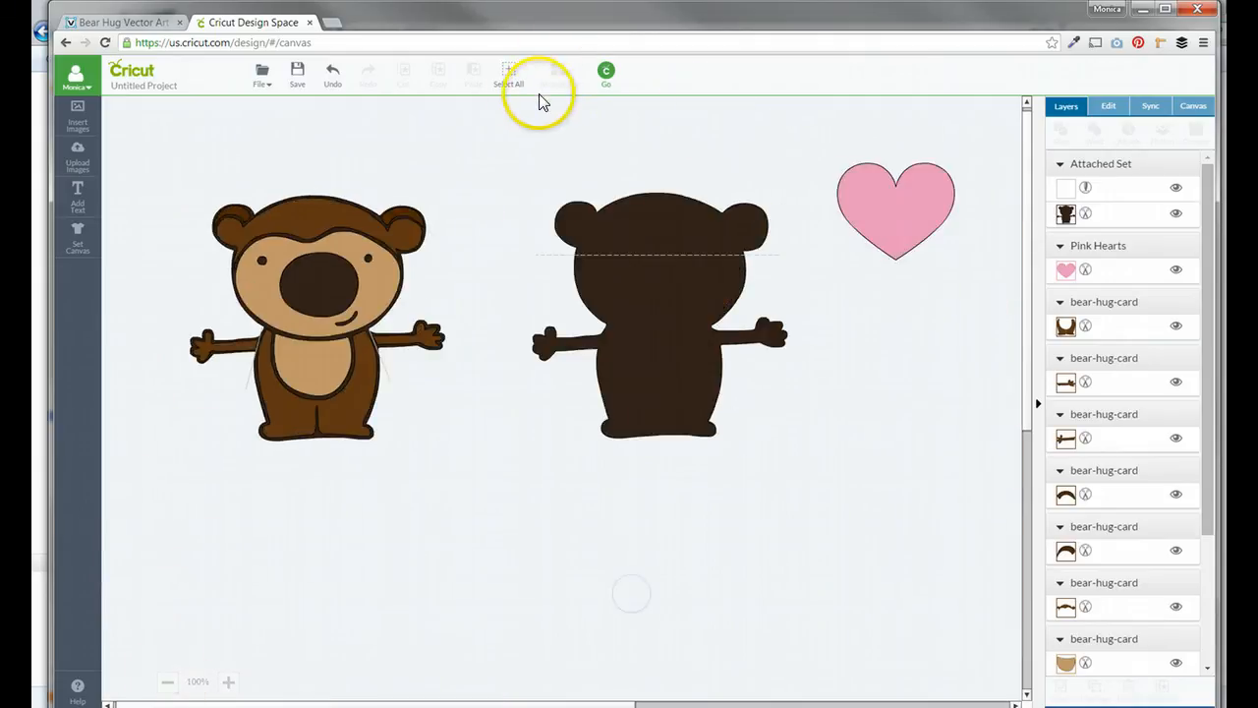
{"action": "left_click", "coordinate": [607, 74]}
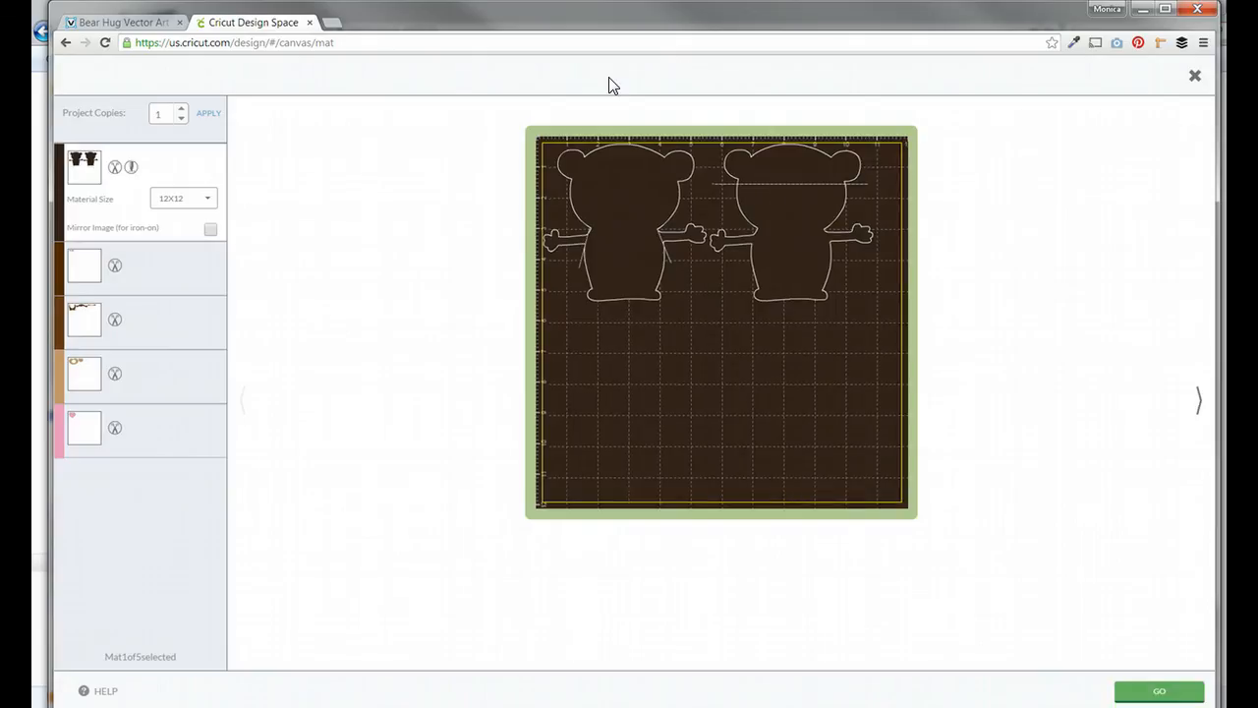
{"action": "left_click", "coordinate": [174, 287]}
{"action": "left_click", "coordinate": [174, 337]}
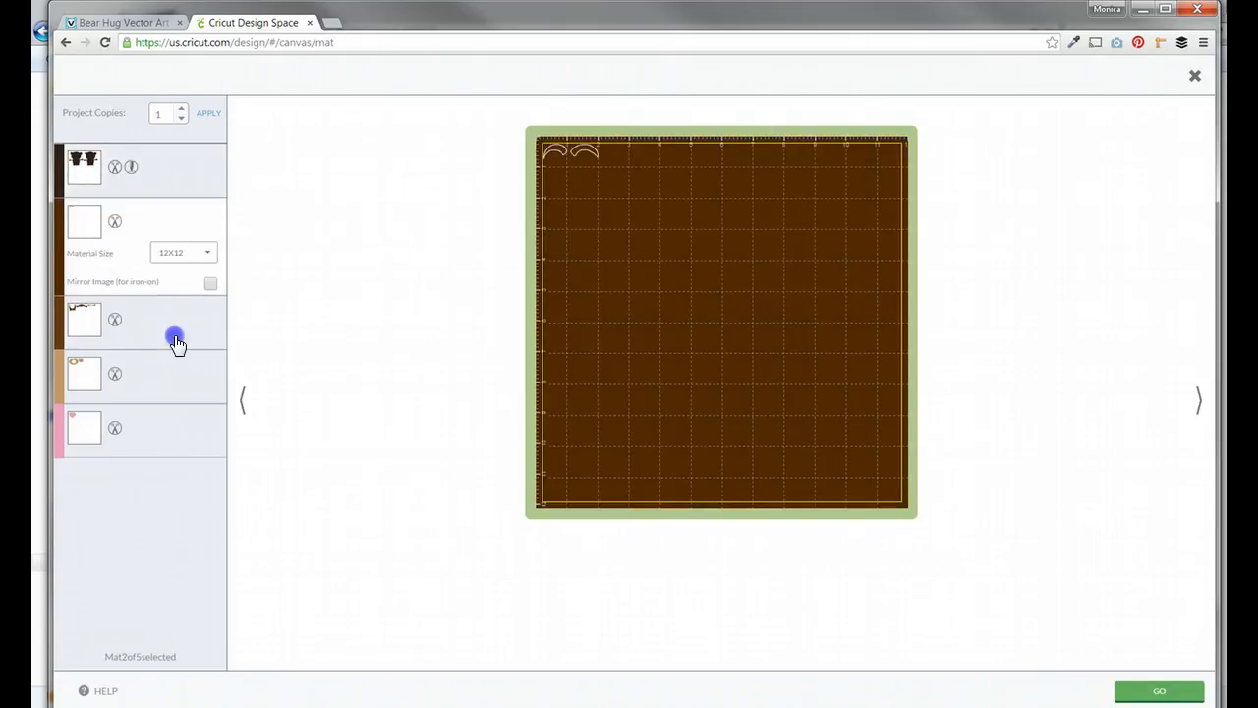
{"action": "left_click", "coordinate": [176, 389]}
{"action": "left_click", "coordinate": [187, 457]}
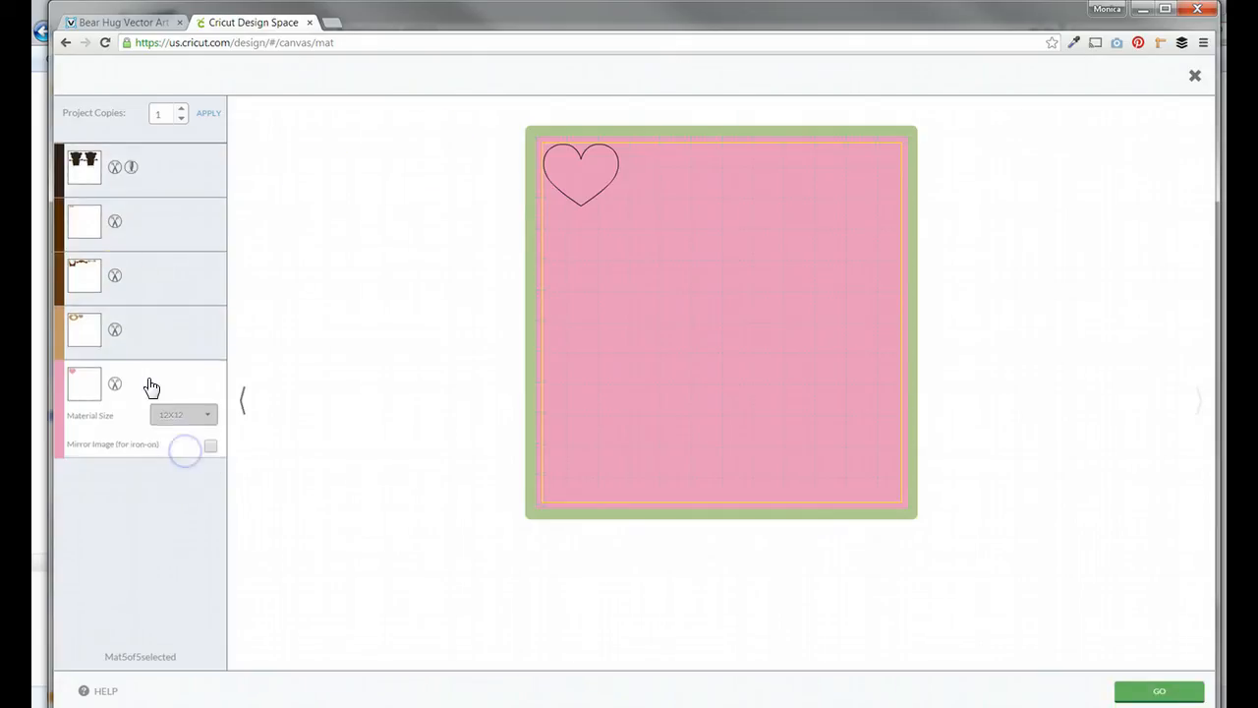
{"action": "left_click", "coordinate": [160, 282]}
{"action": "left_click", "coordinate": [164, 249]}
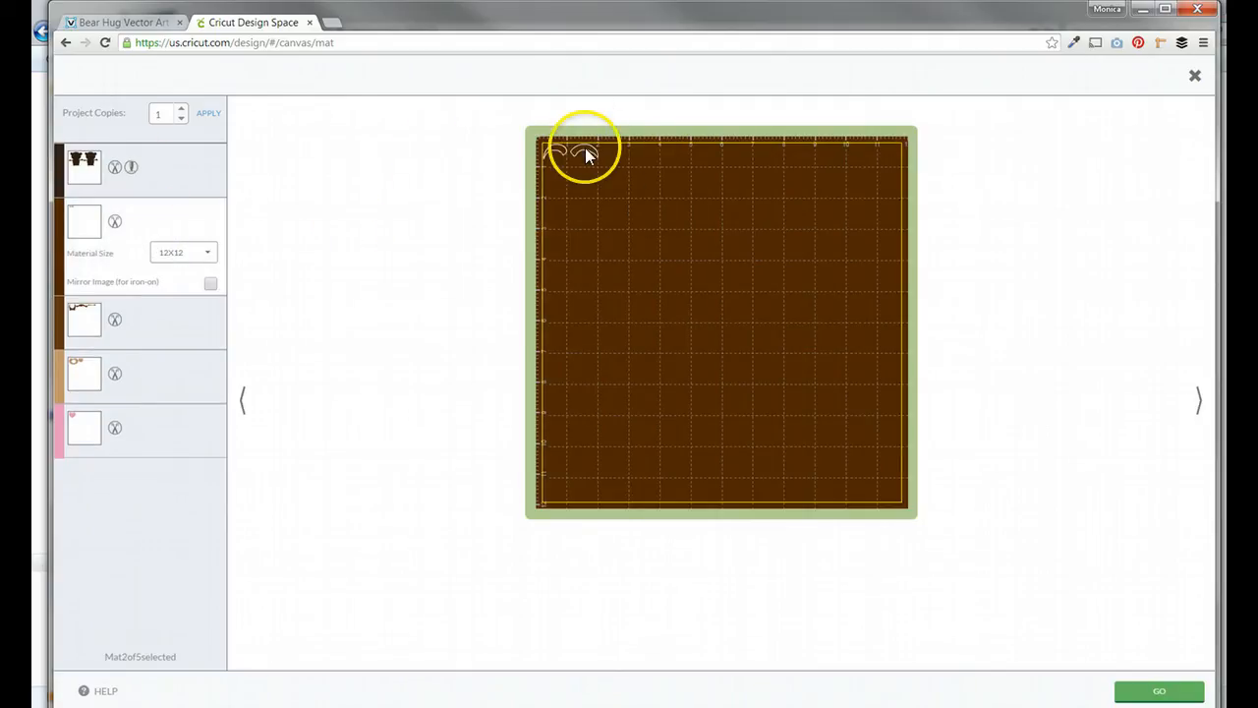
{"action": "left_click", "coordinate": [1194, 78]}
Sync the two brown shades so the ear pieces share one material color with the body and arm pieces
{"action": "left_click", "coordinate": [1125, 108]}
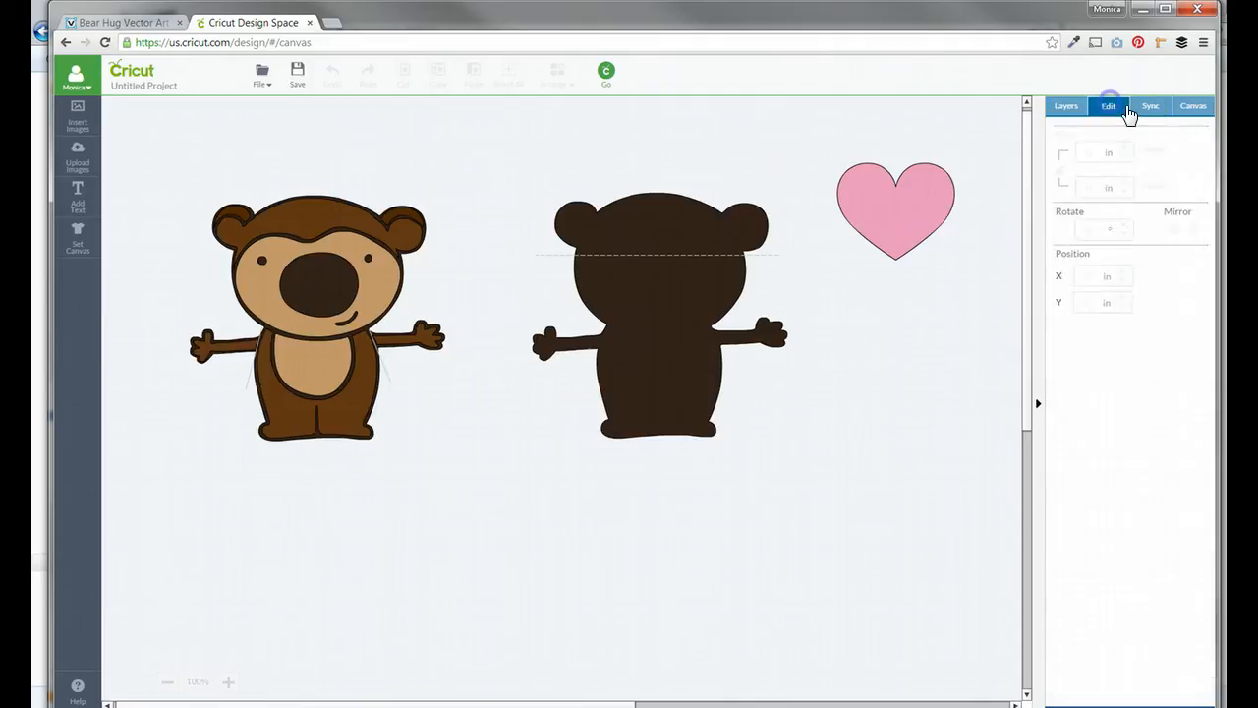
{"action": "left_click", "coordinate": [1148, 109]}
{"action": "left_click_drag", "start_coordinate": [1053, 316], "coordinate": [1052, 298]}
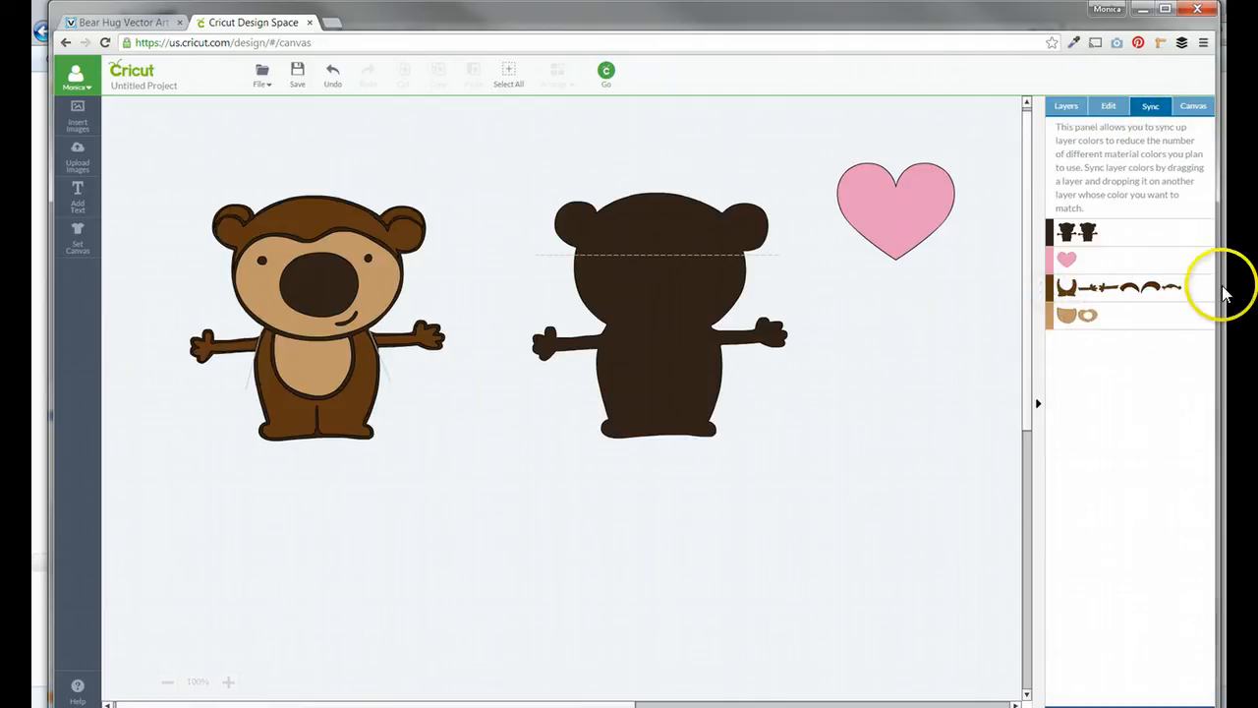
Switch to Picasa Photo Viewer to look at the finished Bear Hug Card photo
{"action": "key", "text": "alt+Tab"}
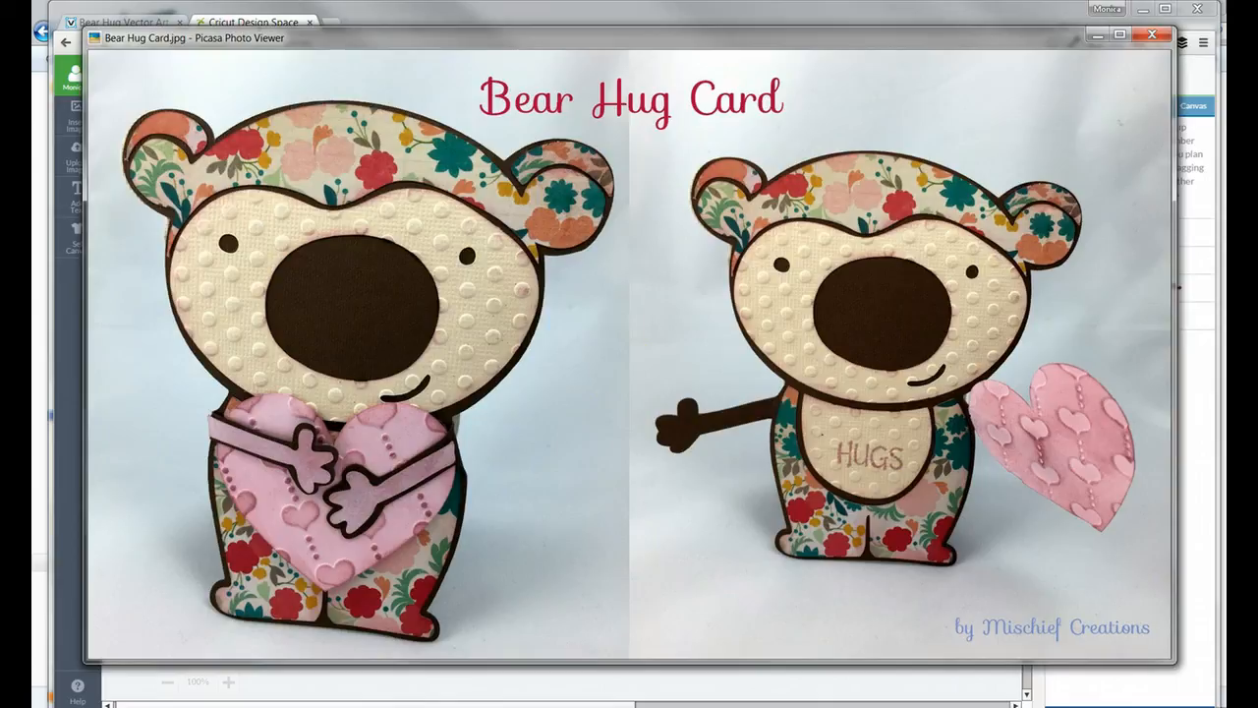